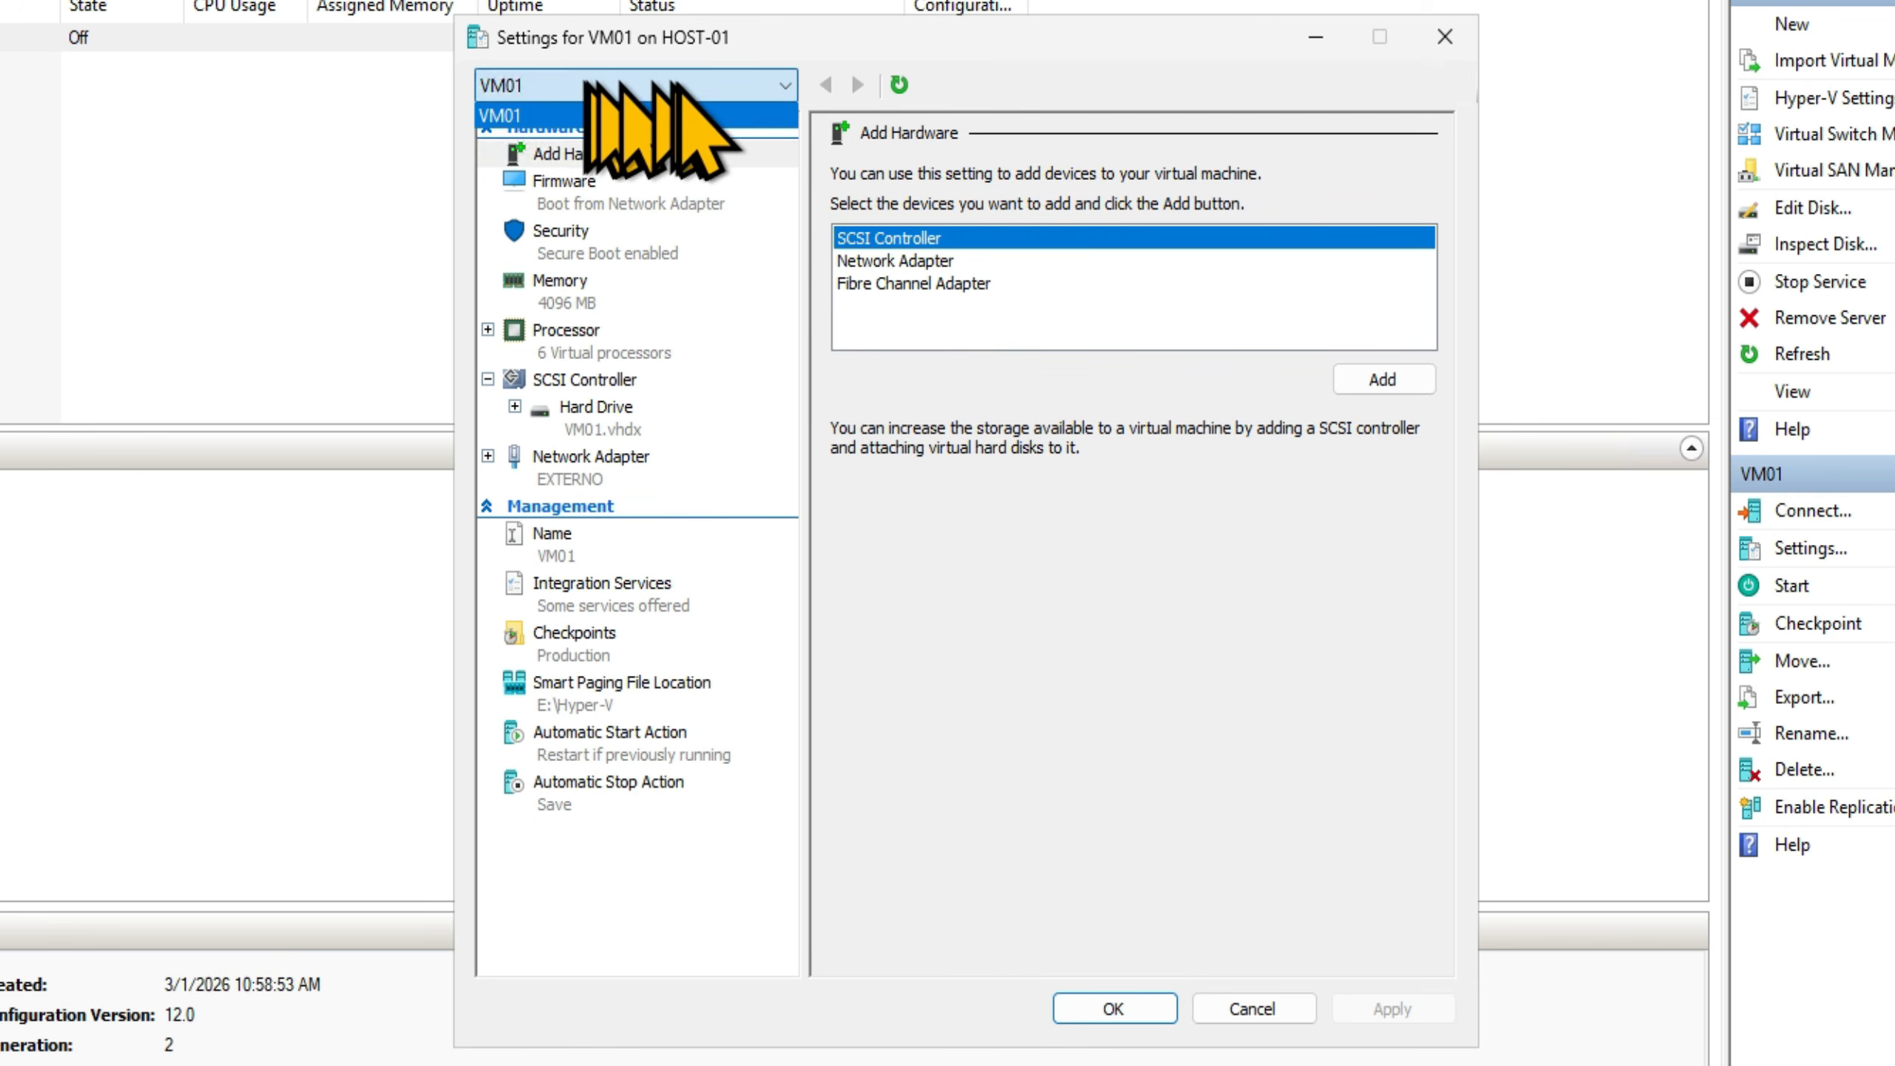
- Review the SCSI controller, network adapter and Fibre Channel adapter as devices that can be added to VM01
{"action": "left_click", "coordinate": [787, 84]}
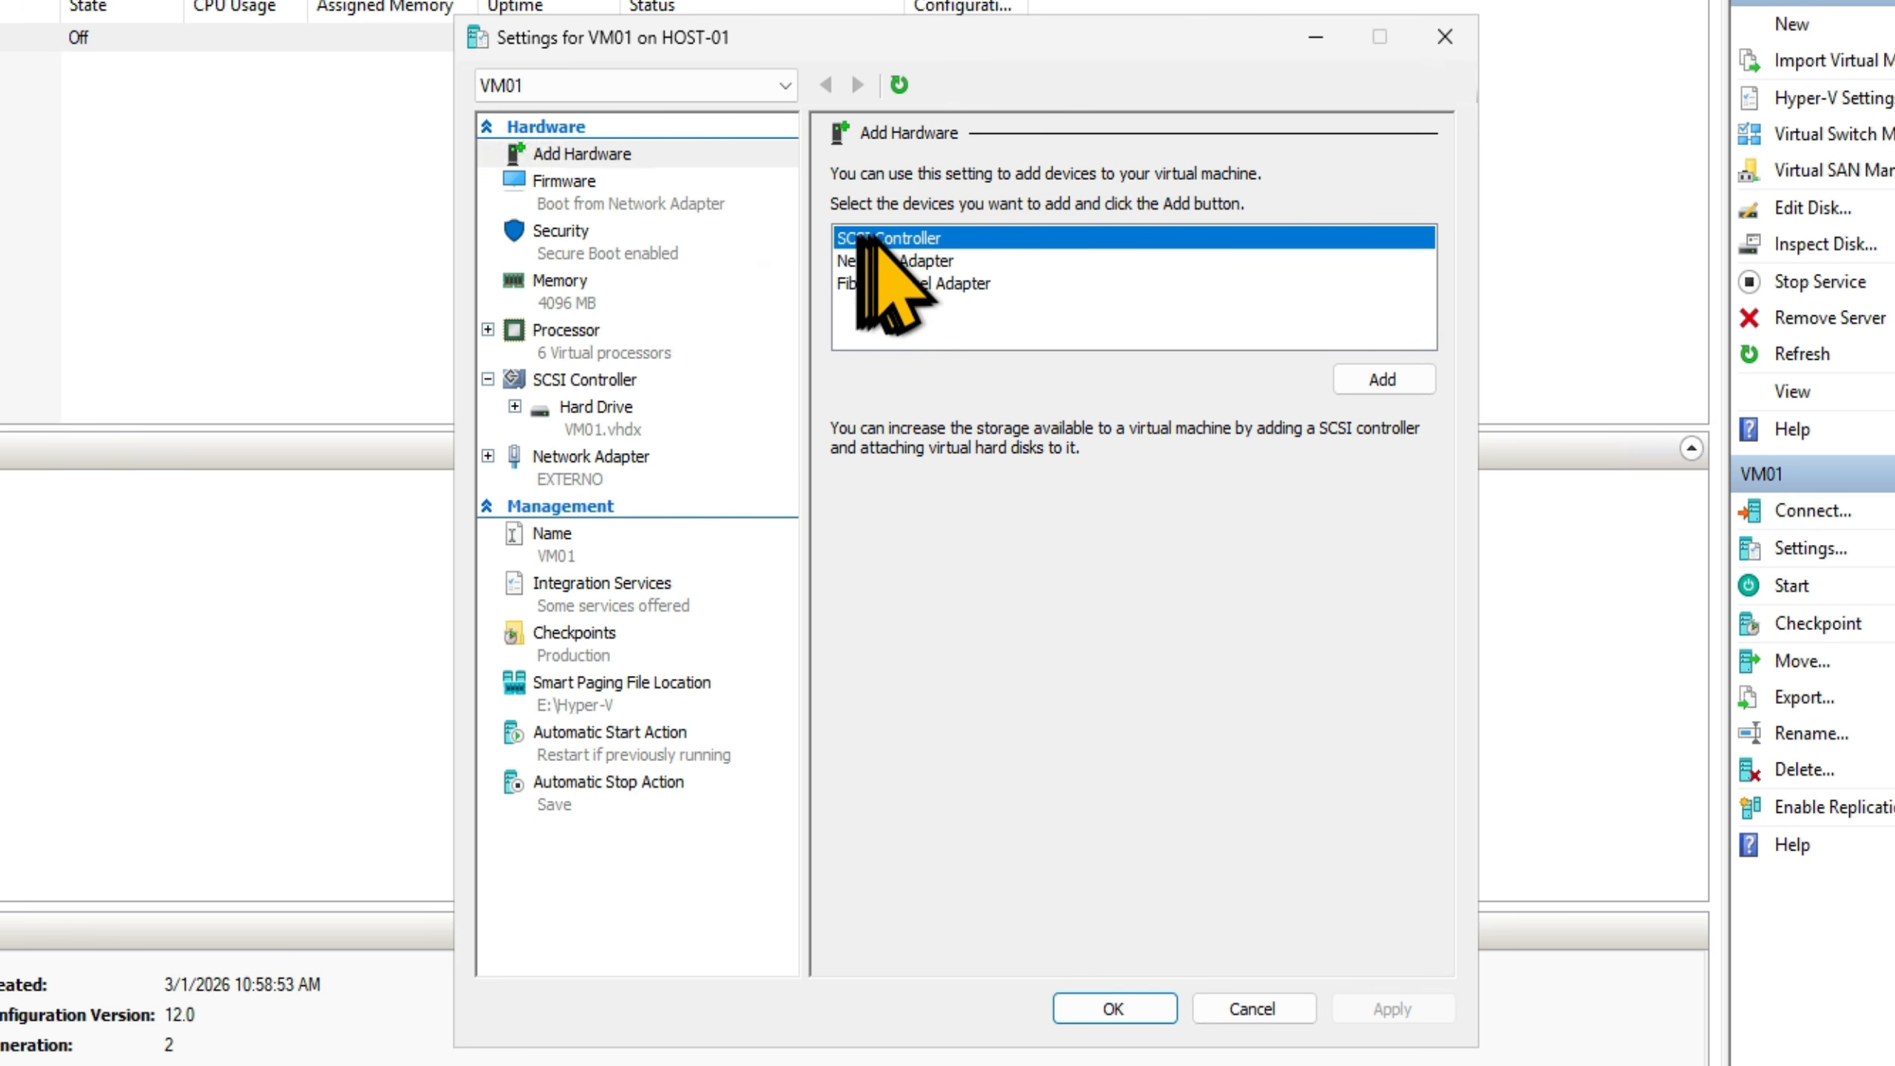
{"action": "left_click", "coordinate": [937, 260]}
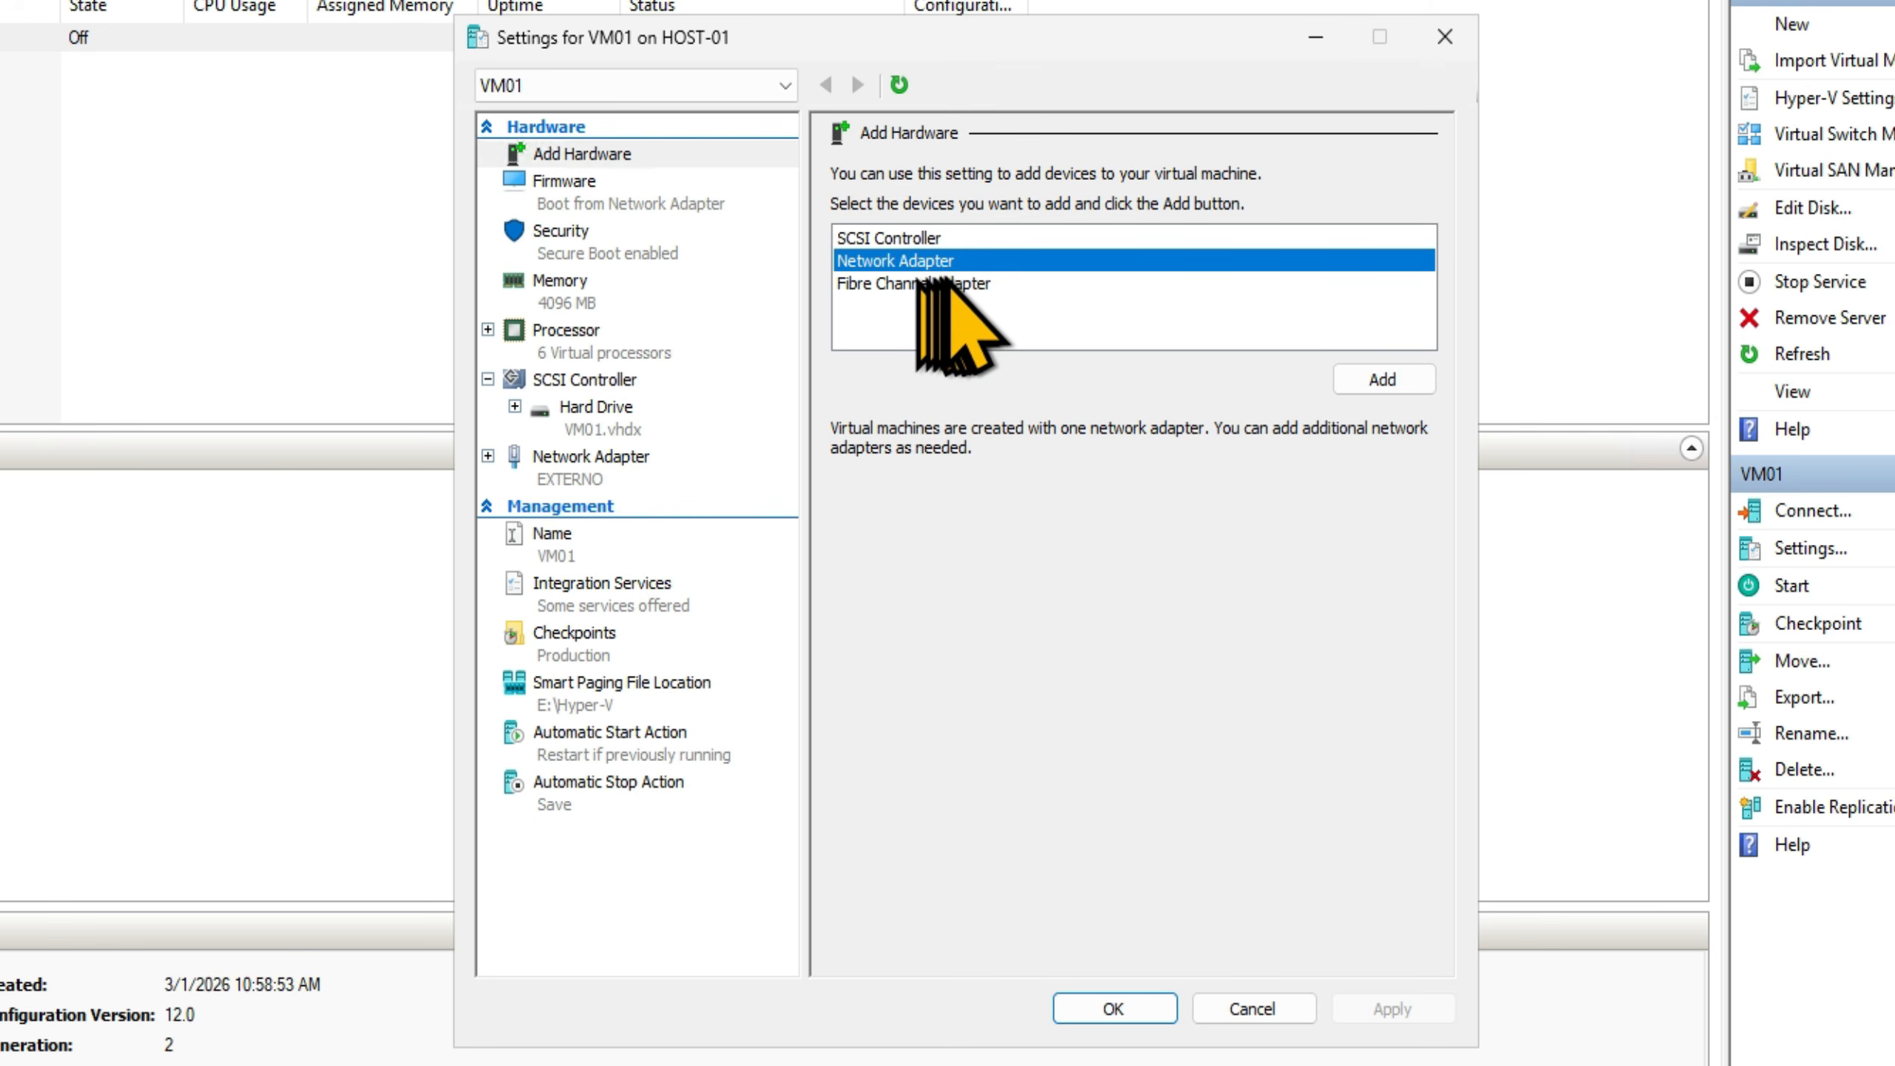
{"action": "left_click", "coordinate": [923, 283]}
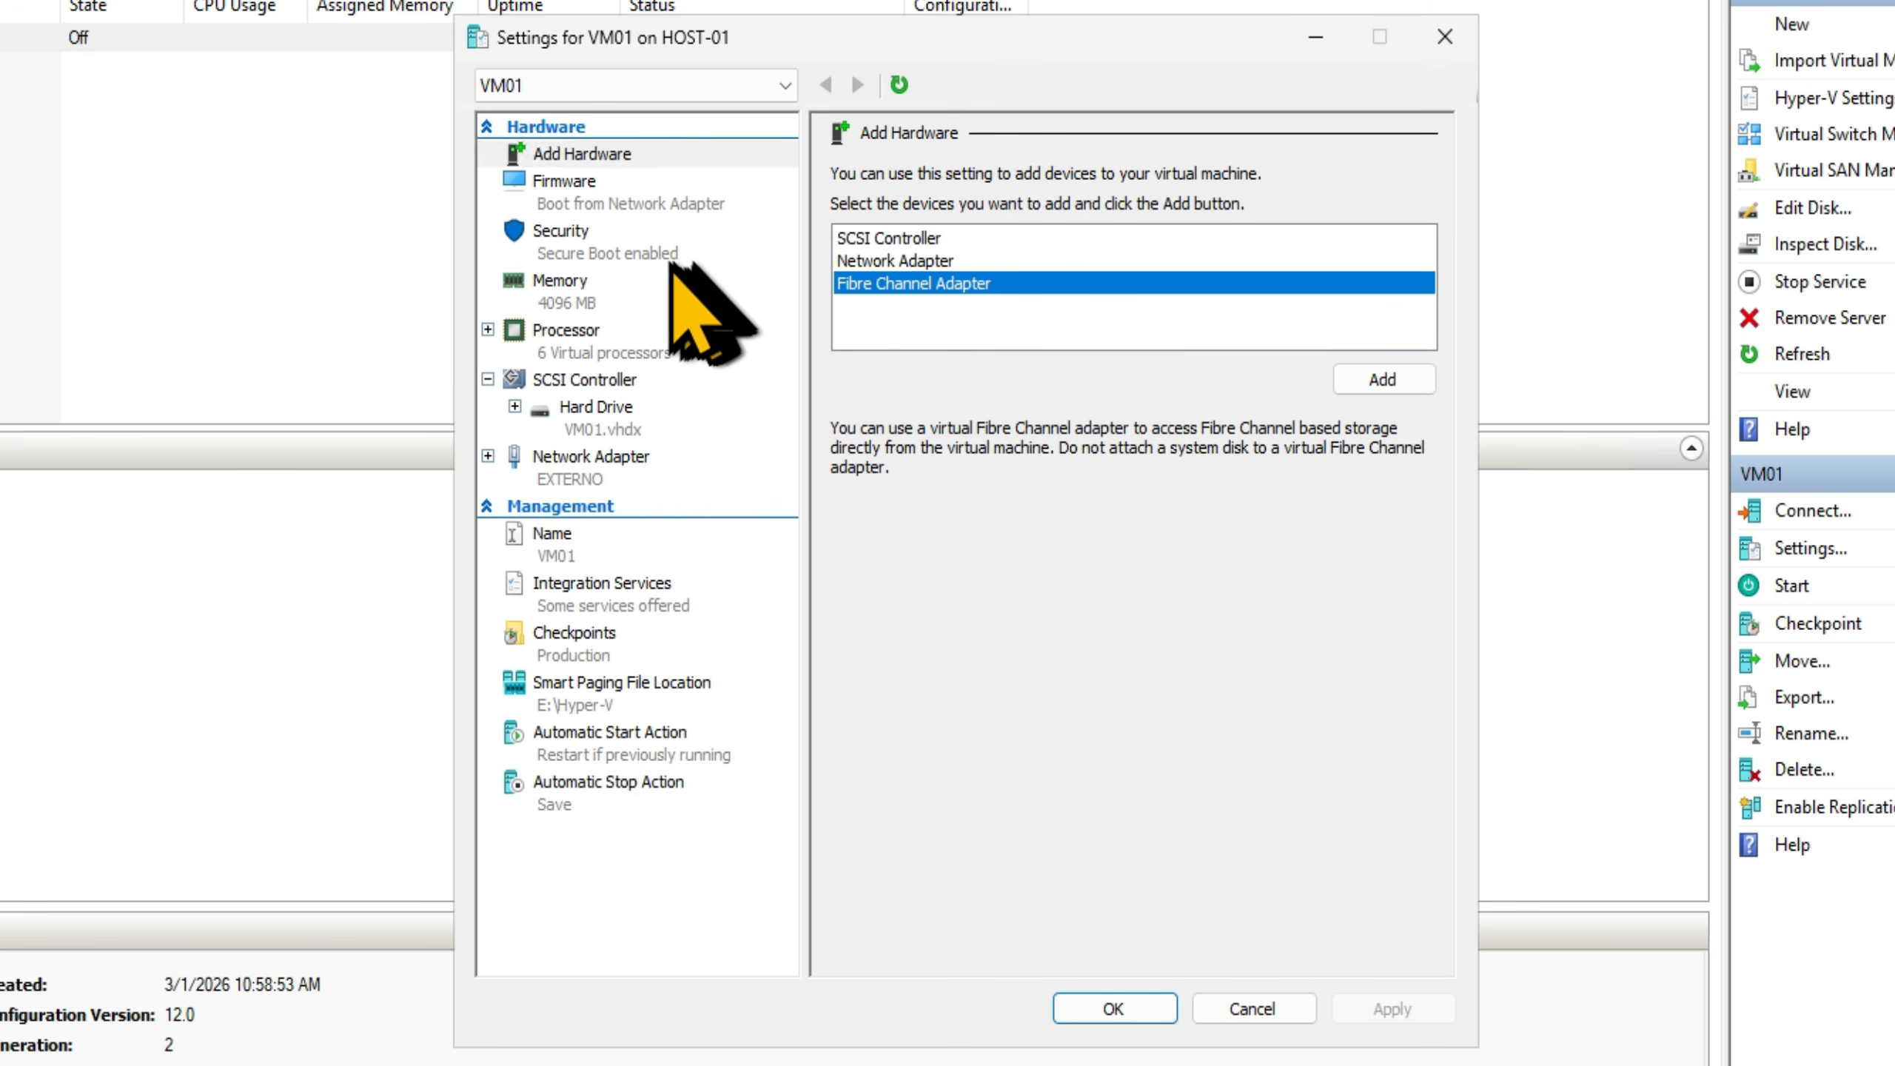
{"action": "left_click", "coordinate": [891, 238]}
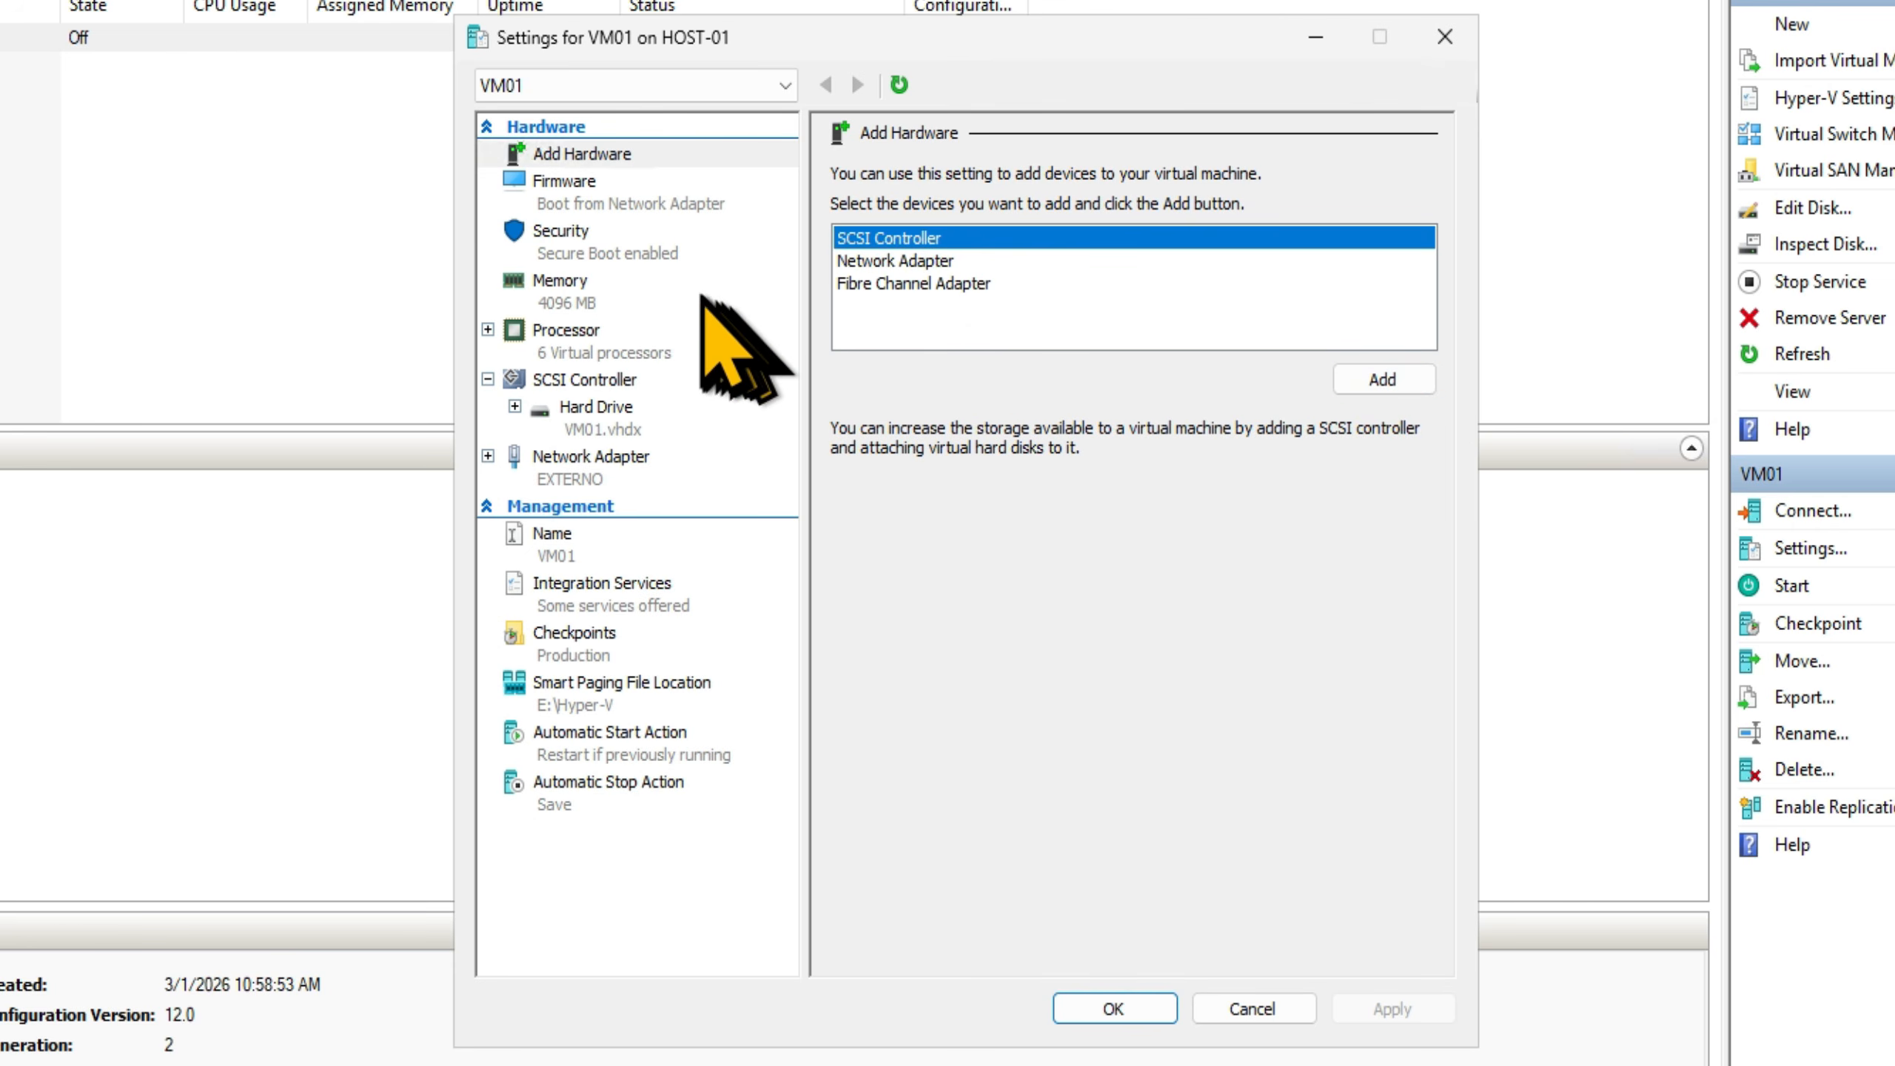
- Examine the network adapter and hard drive entries in VM01's firmware boot order, and view its security settings
{"action": "left_click", "coordinate": [621, 189]}
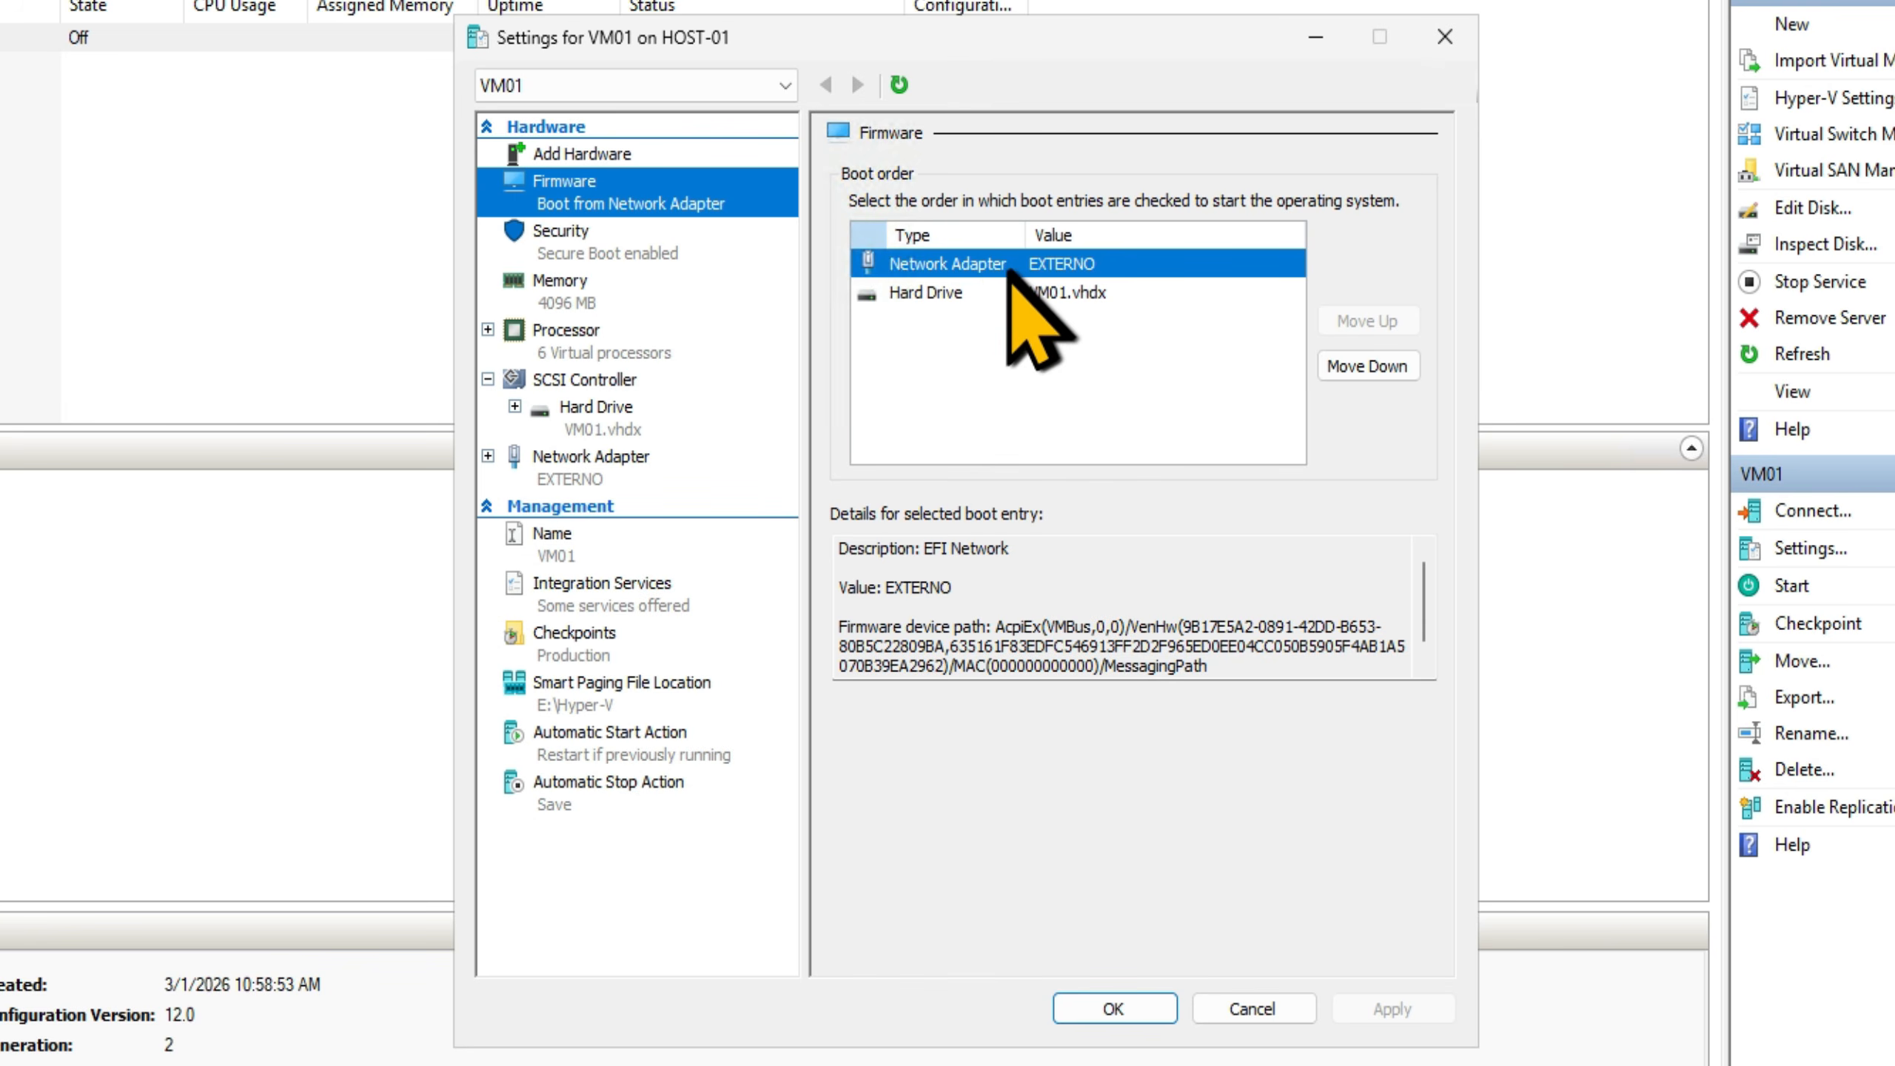
{"action": "left_click", "coordinate": [961, 291]}
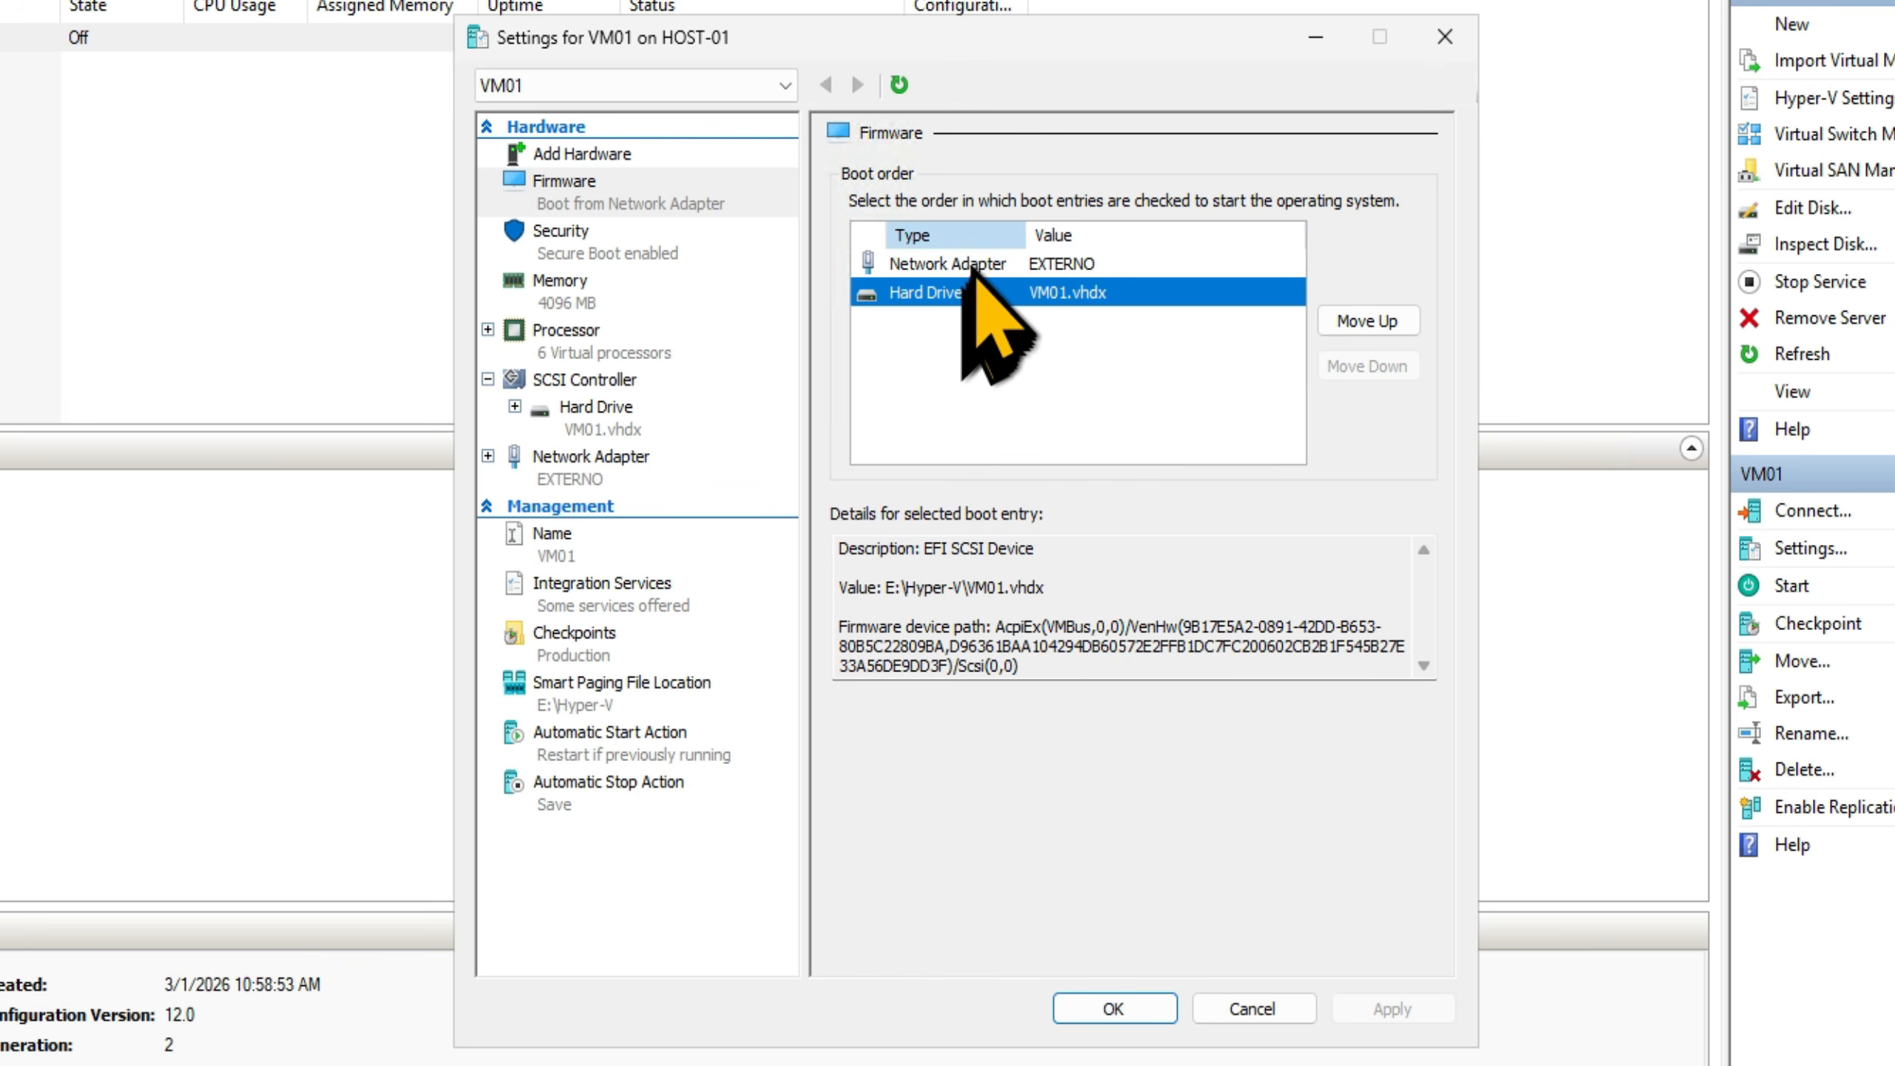
{"action": "left_click", "coordinate": [970, 265]}
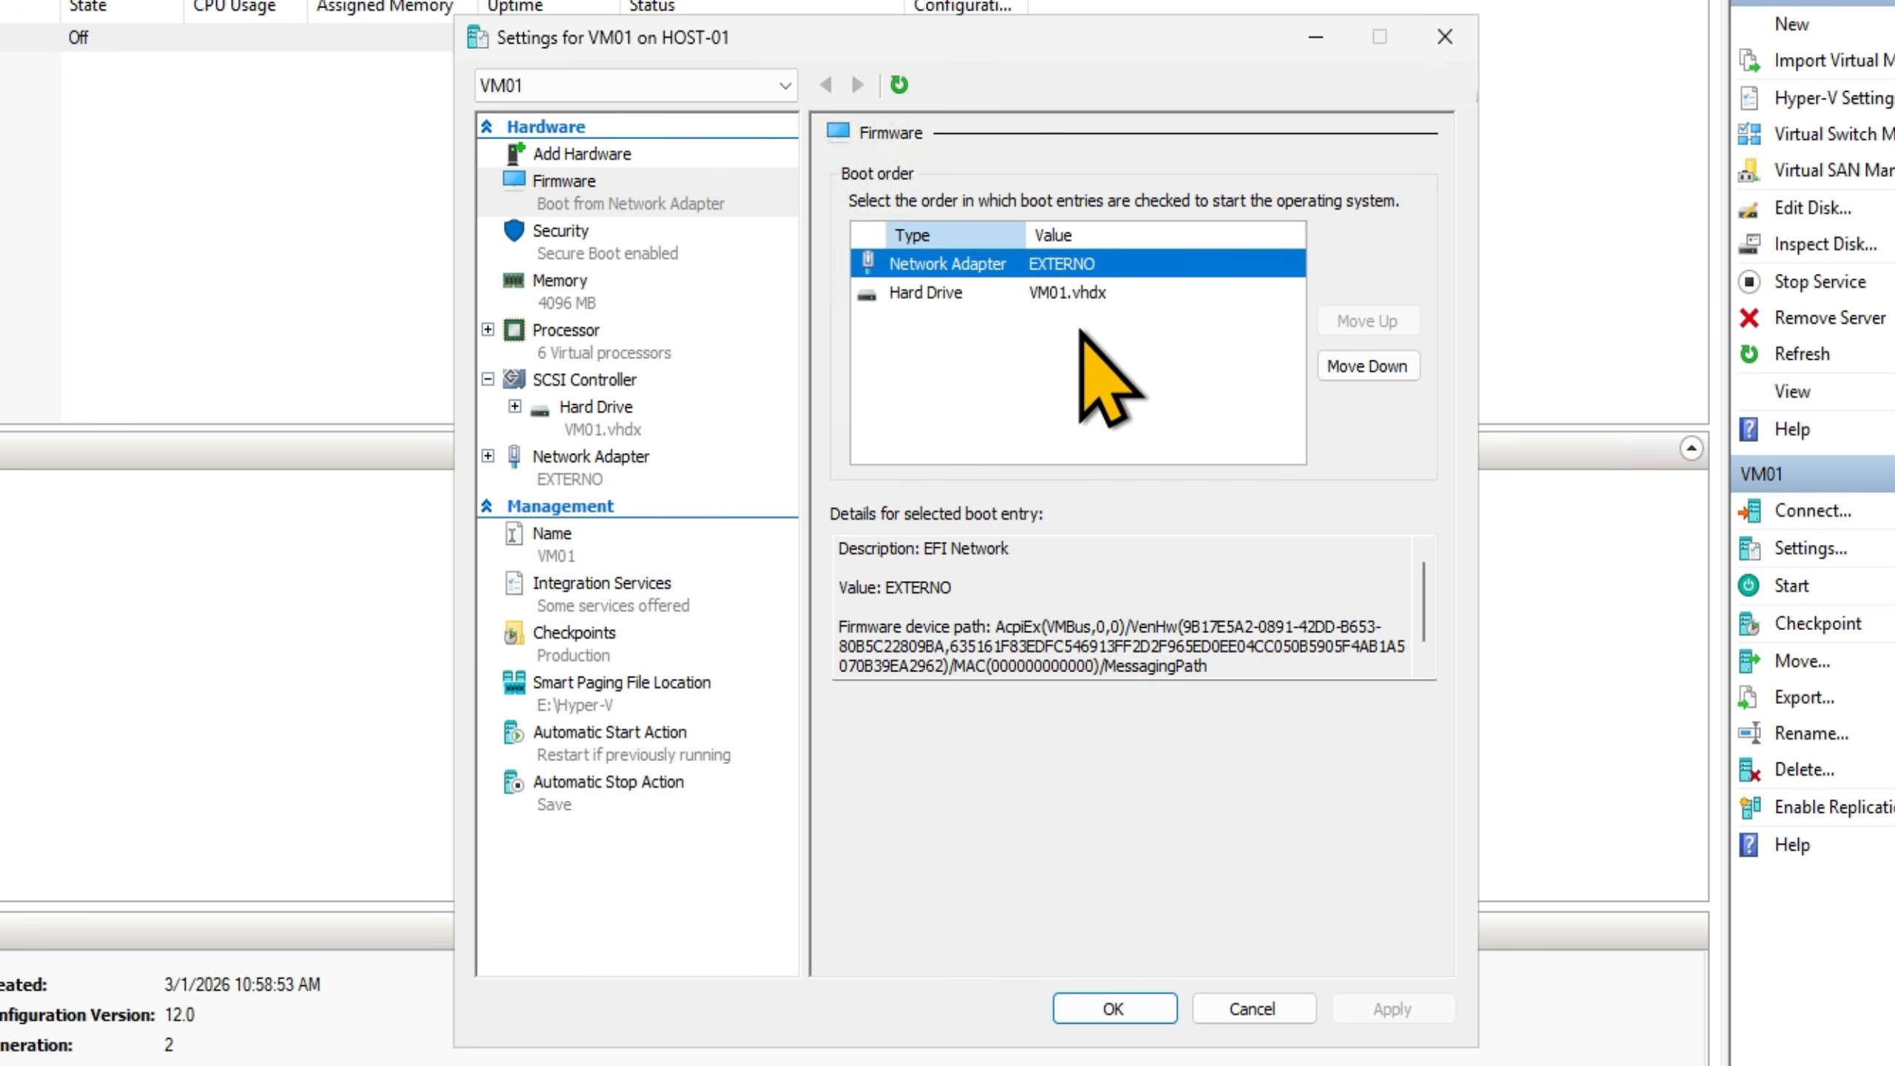
{"action": "left_click", "coordinate": [534, 241]}
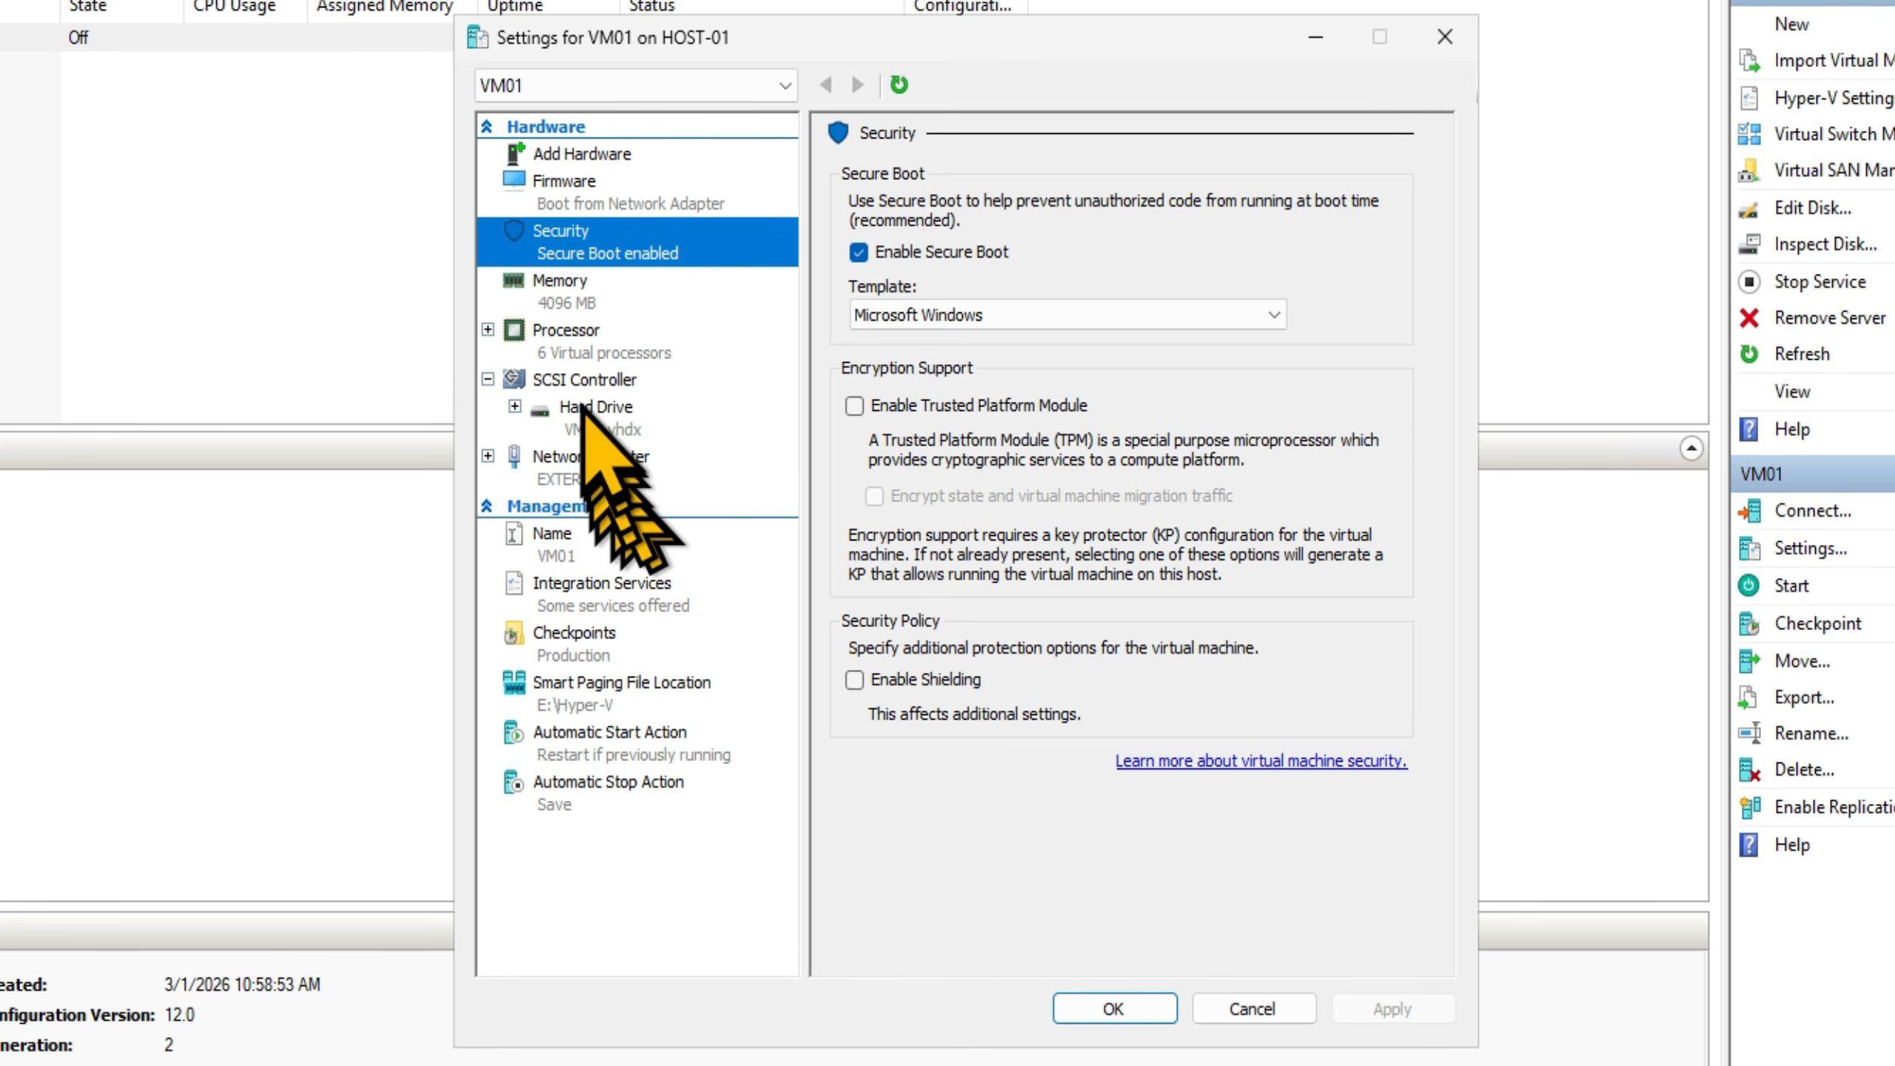
- Enable Dynamic Memory for VM01 to inspect its minimum and maximum RAM settings, and disable it again
{"action": "left_click", "coordinate": [577, 286]}
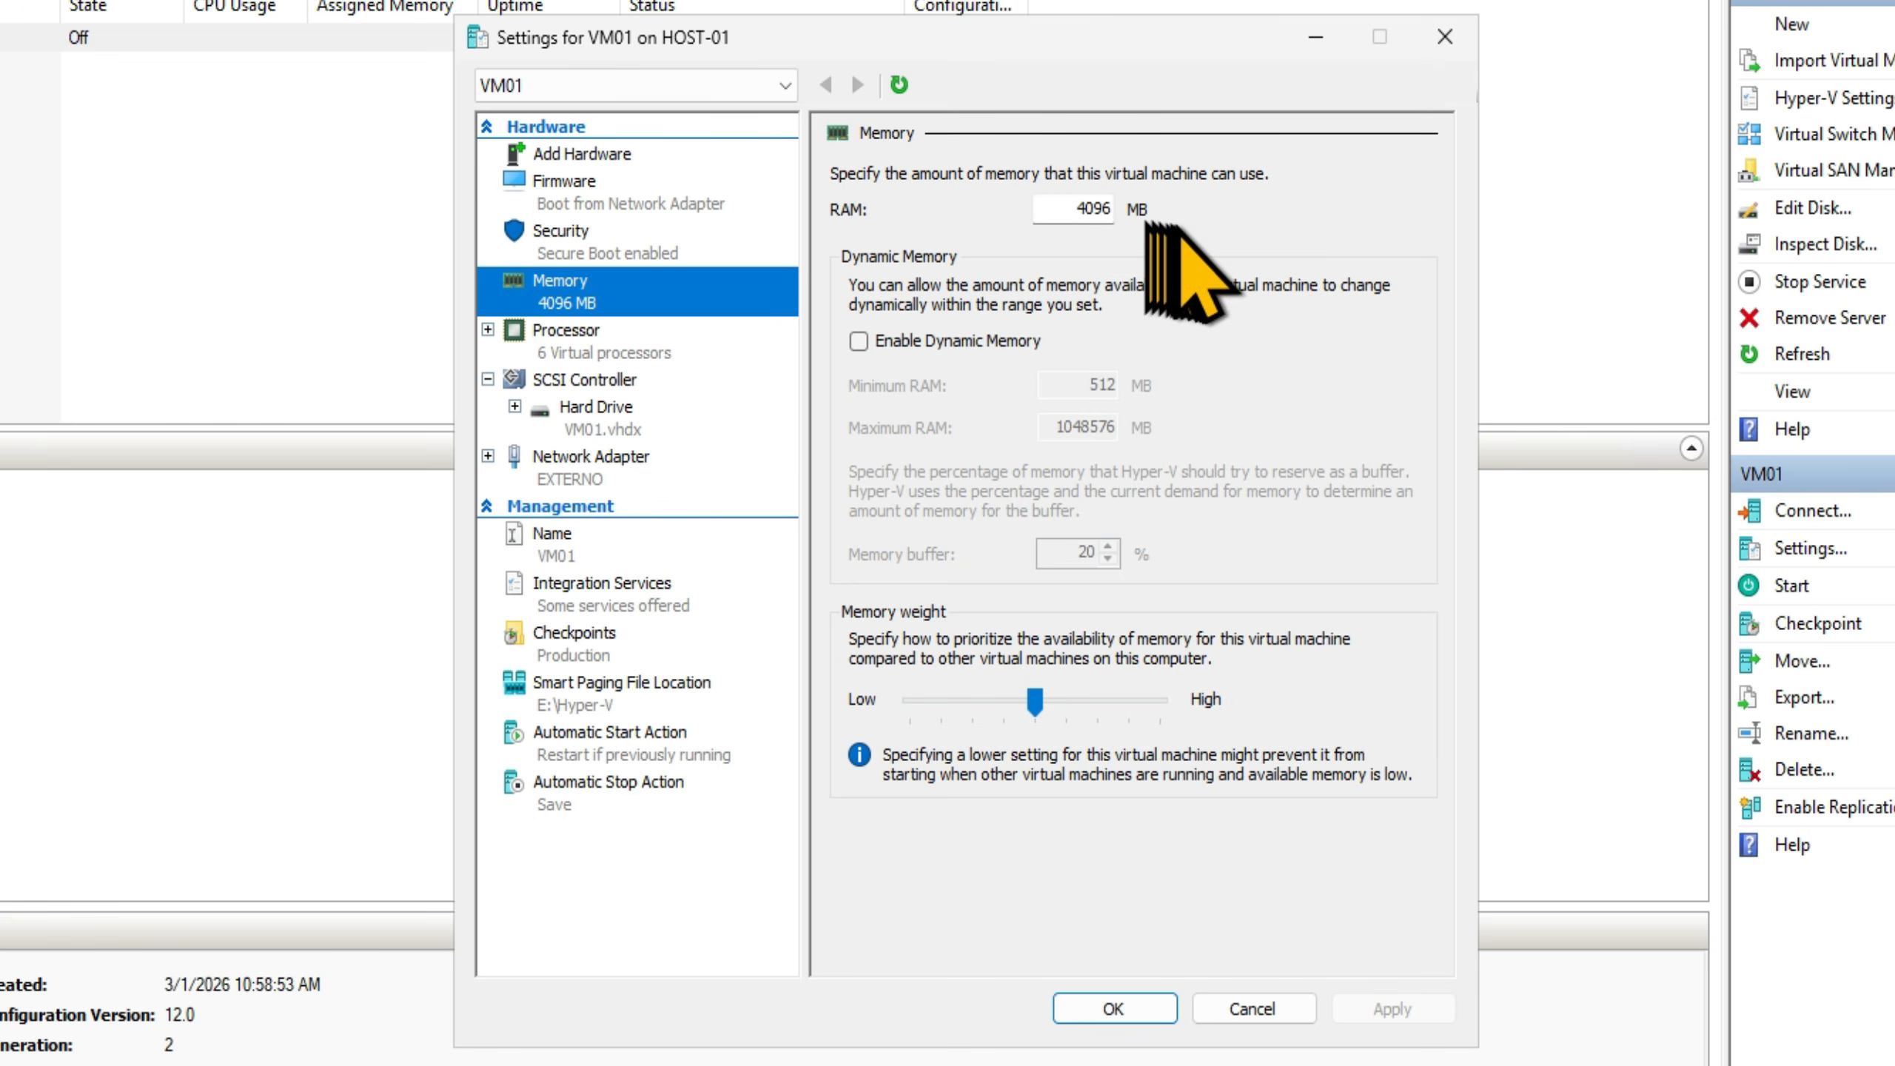
{"action": "left_click", "coordinate": [1072, 209]}
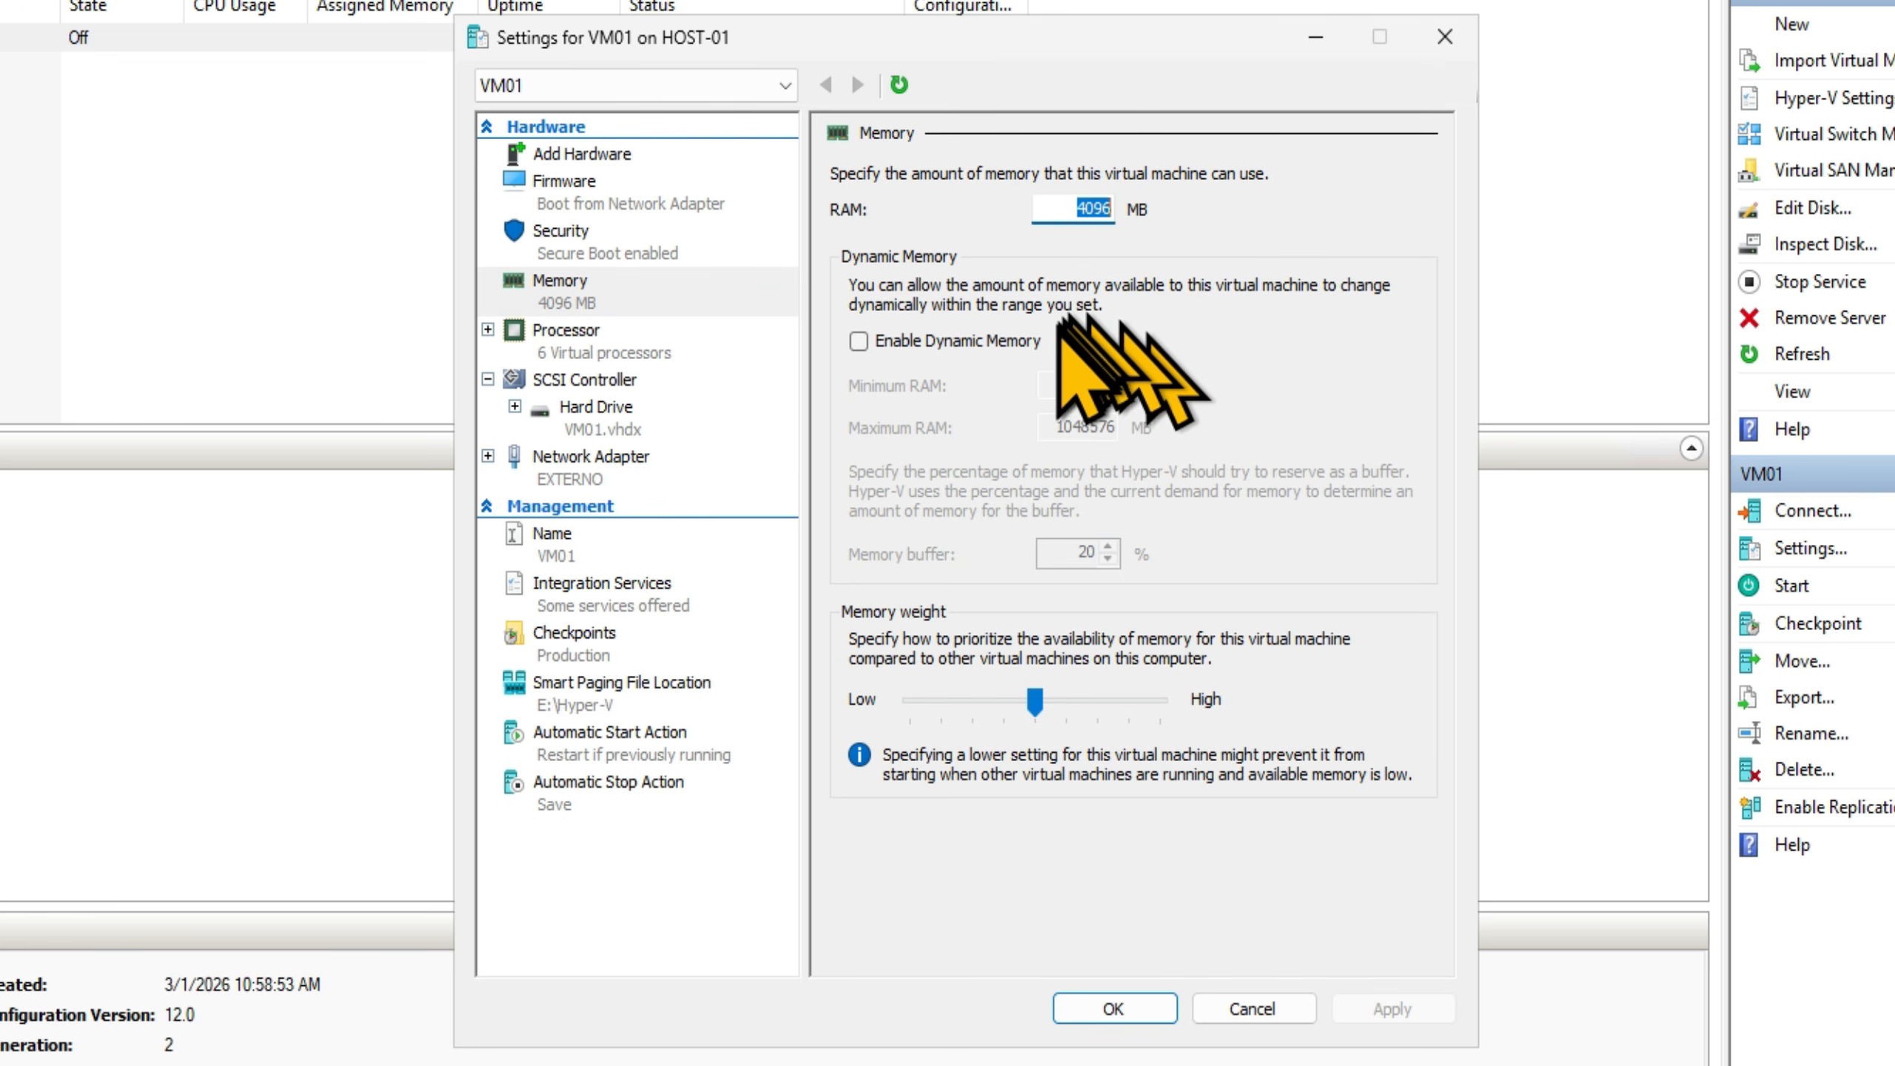
{"action": "left_click", "coordinate": [892, 340]}
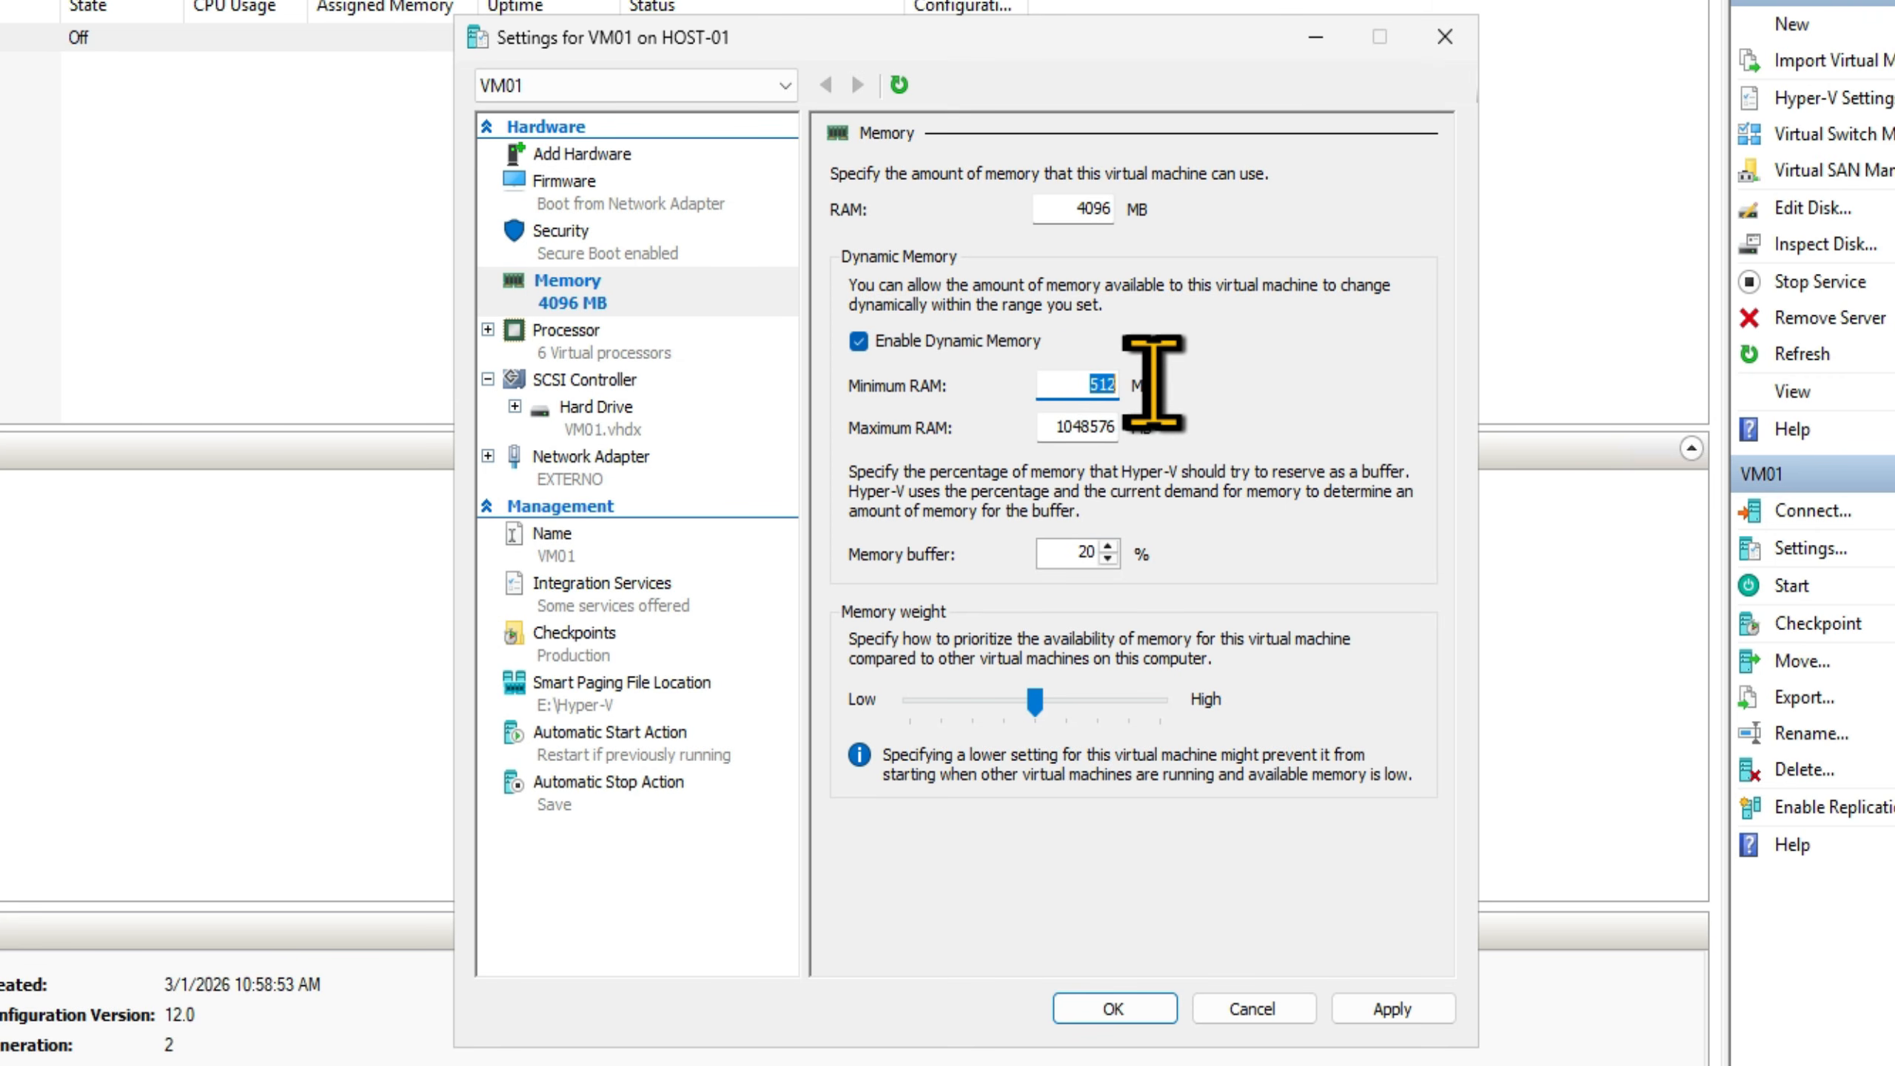
{"action": "left_click_drag", "start_coordinate": [1041, 424], "coordinate": [1145, 426]}
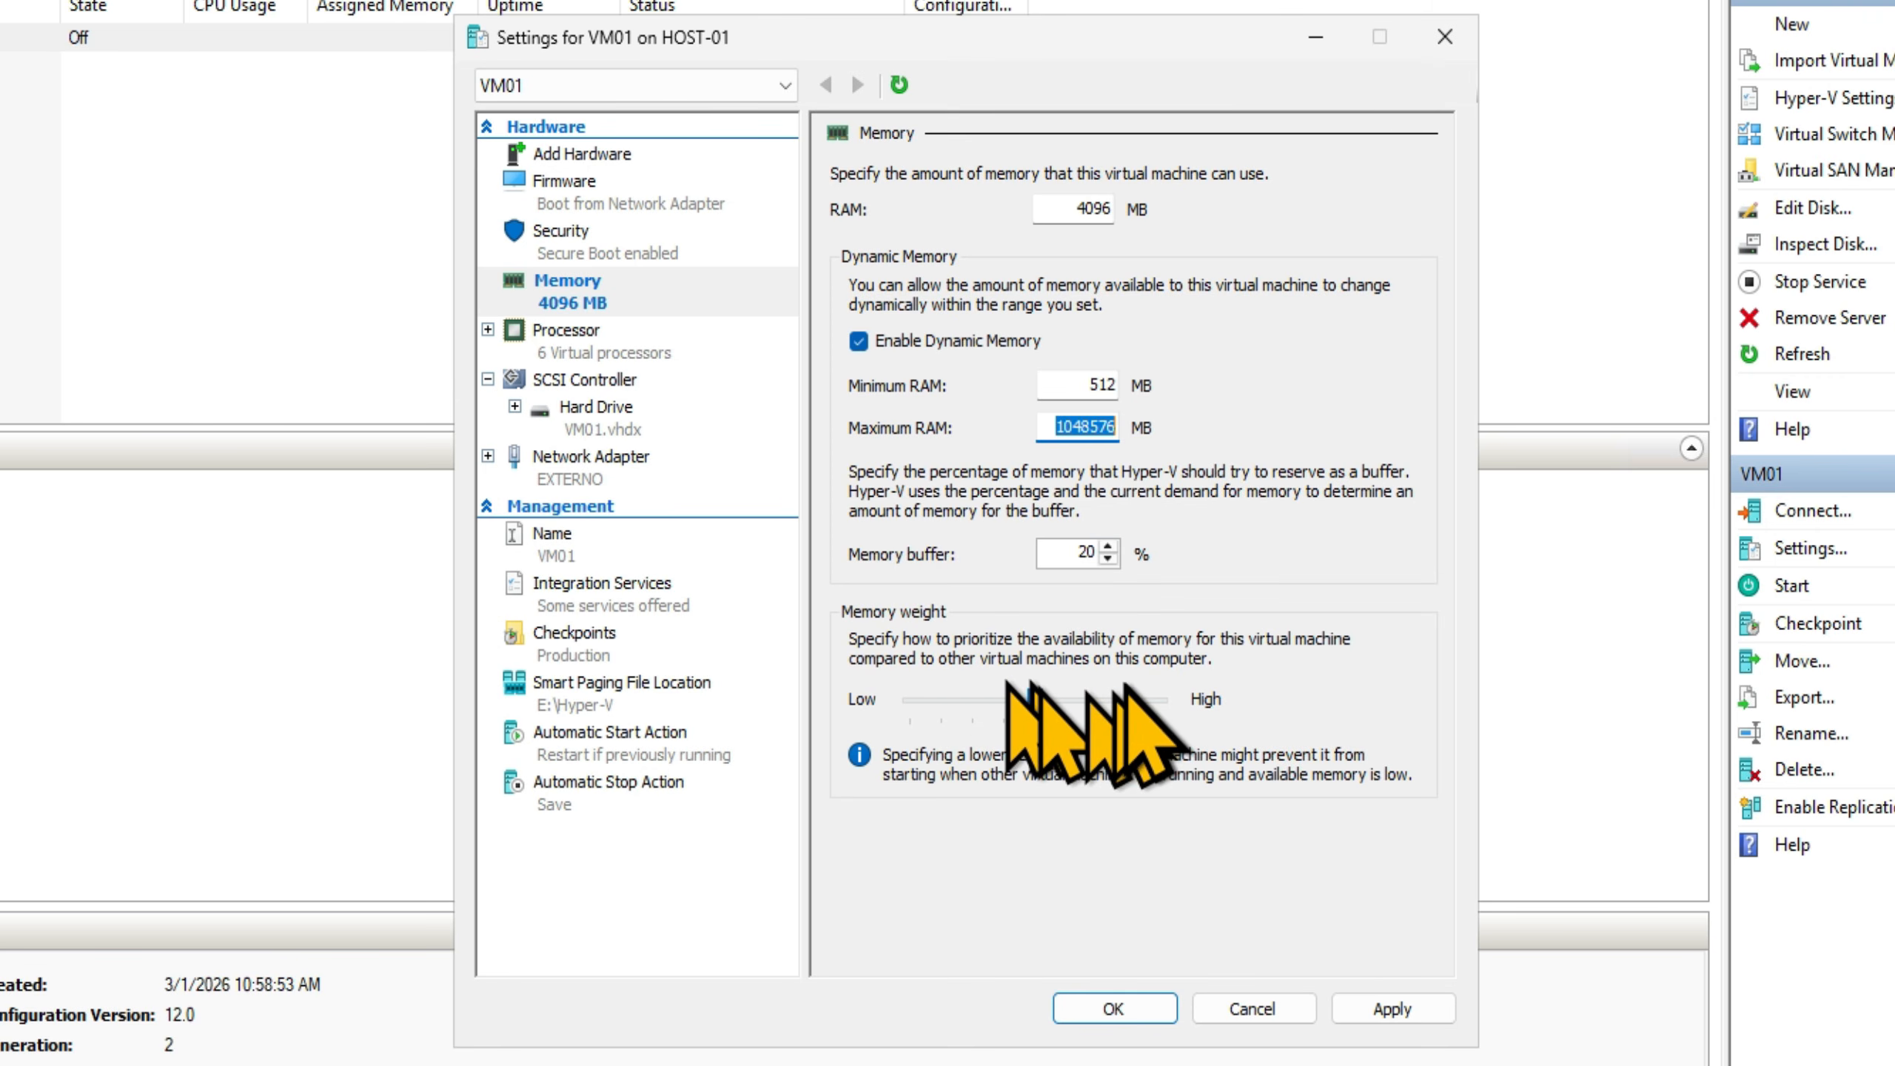
{"action": "left_click", "coordinate": [858, 340]}
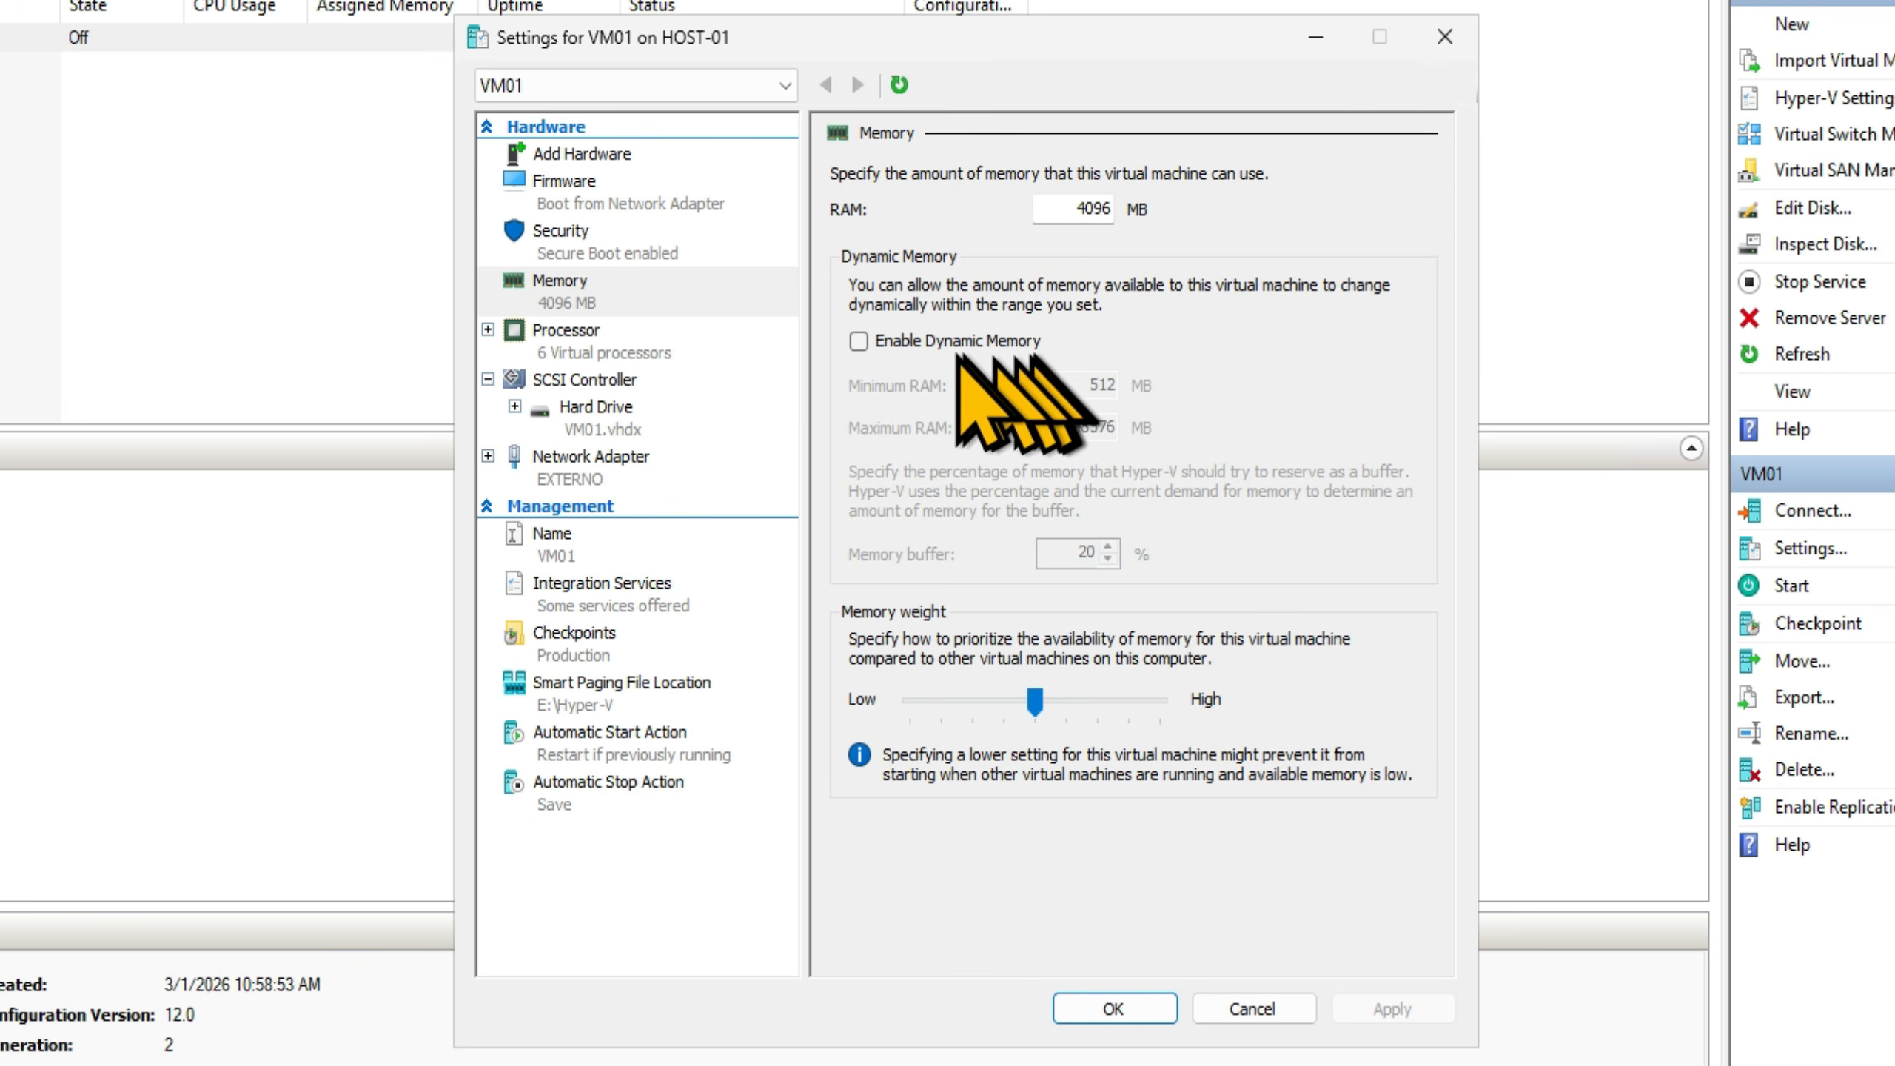
- Try 8 virtual processors for VM01, settle on 4, and apply the change
{"action": "left_click", "coordinate": [591, 337]}
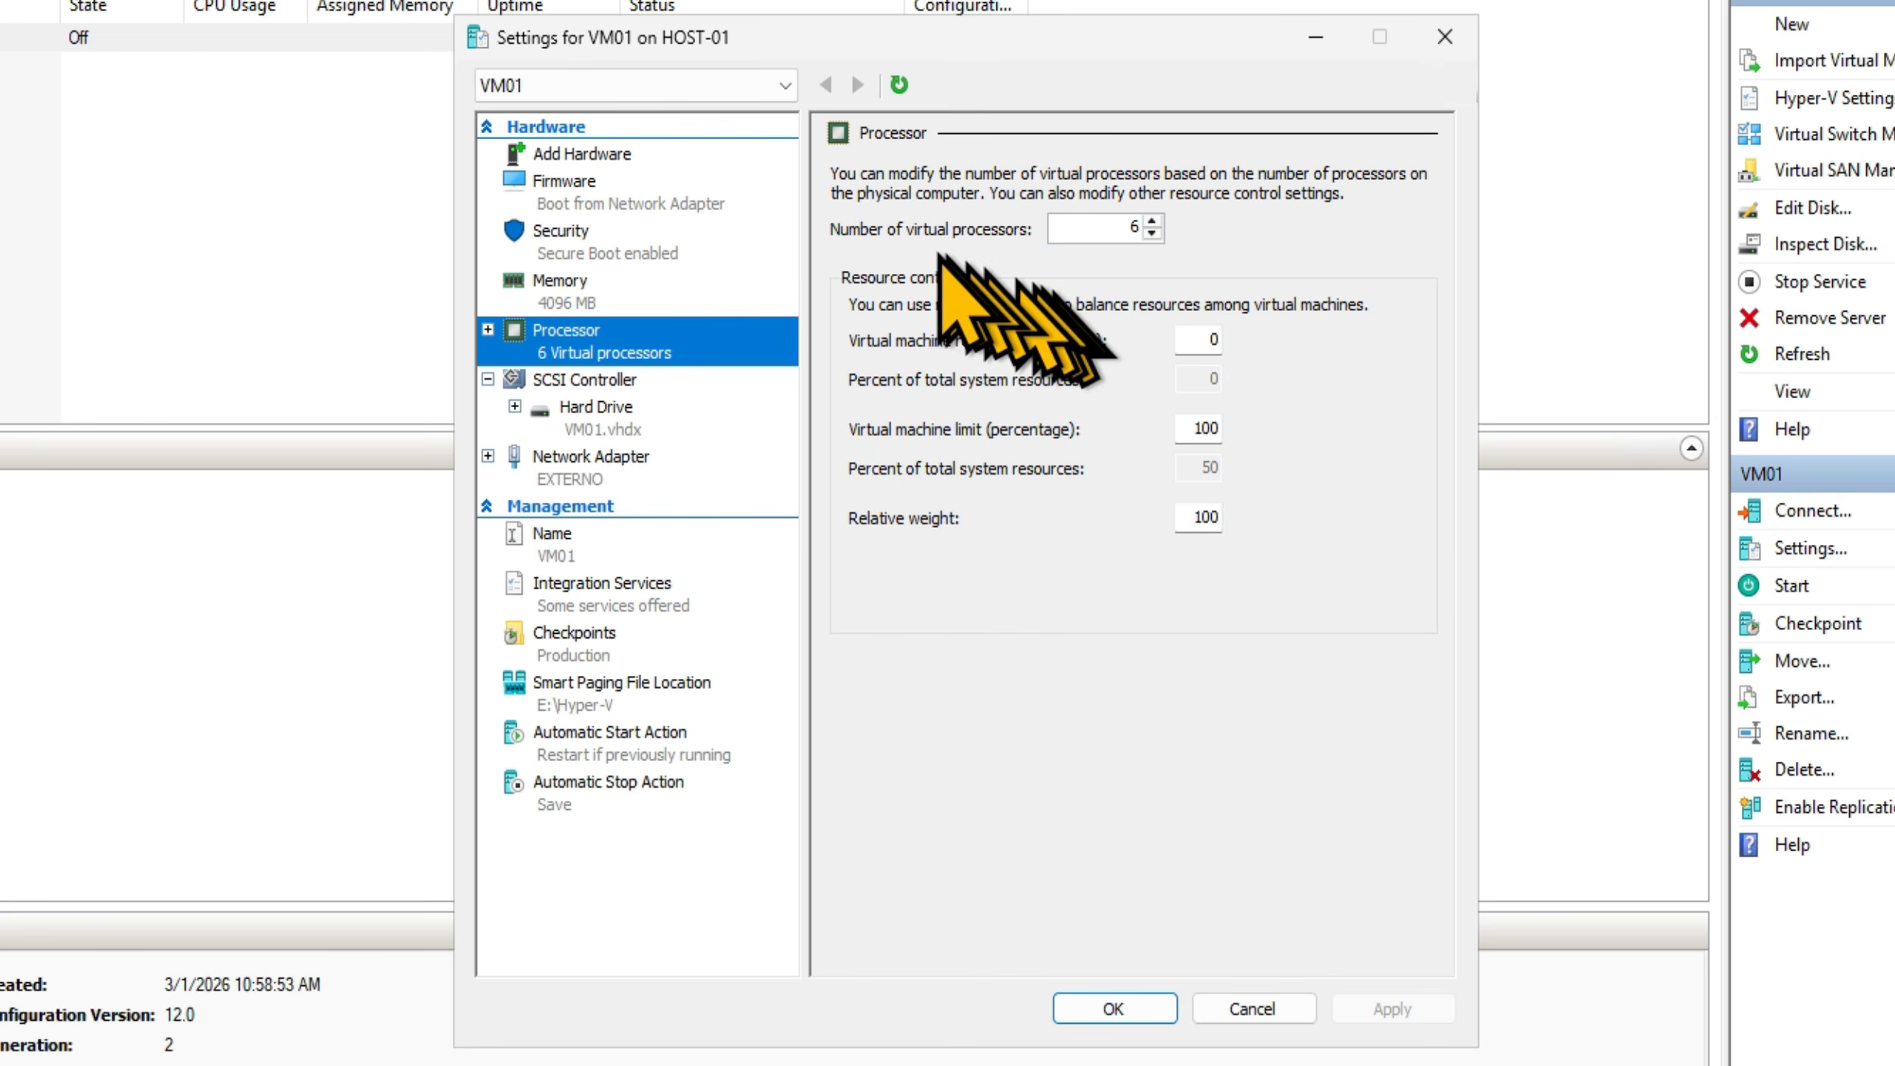
{"action": "left_click", "coordinate": [1153, 233]}
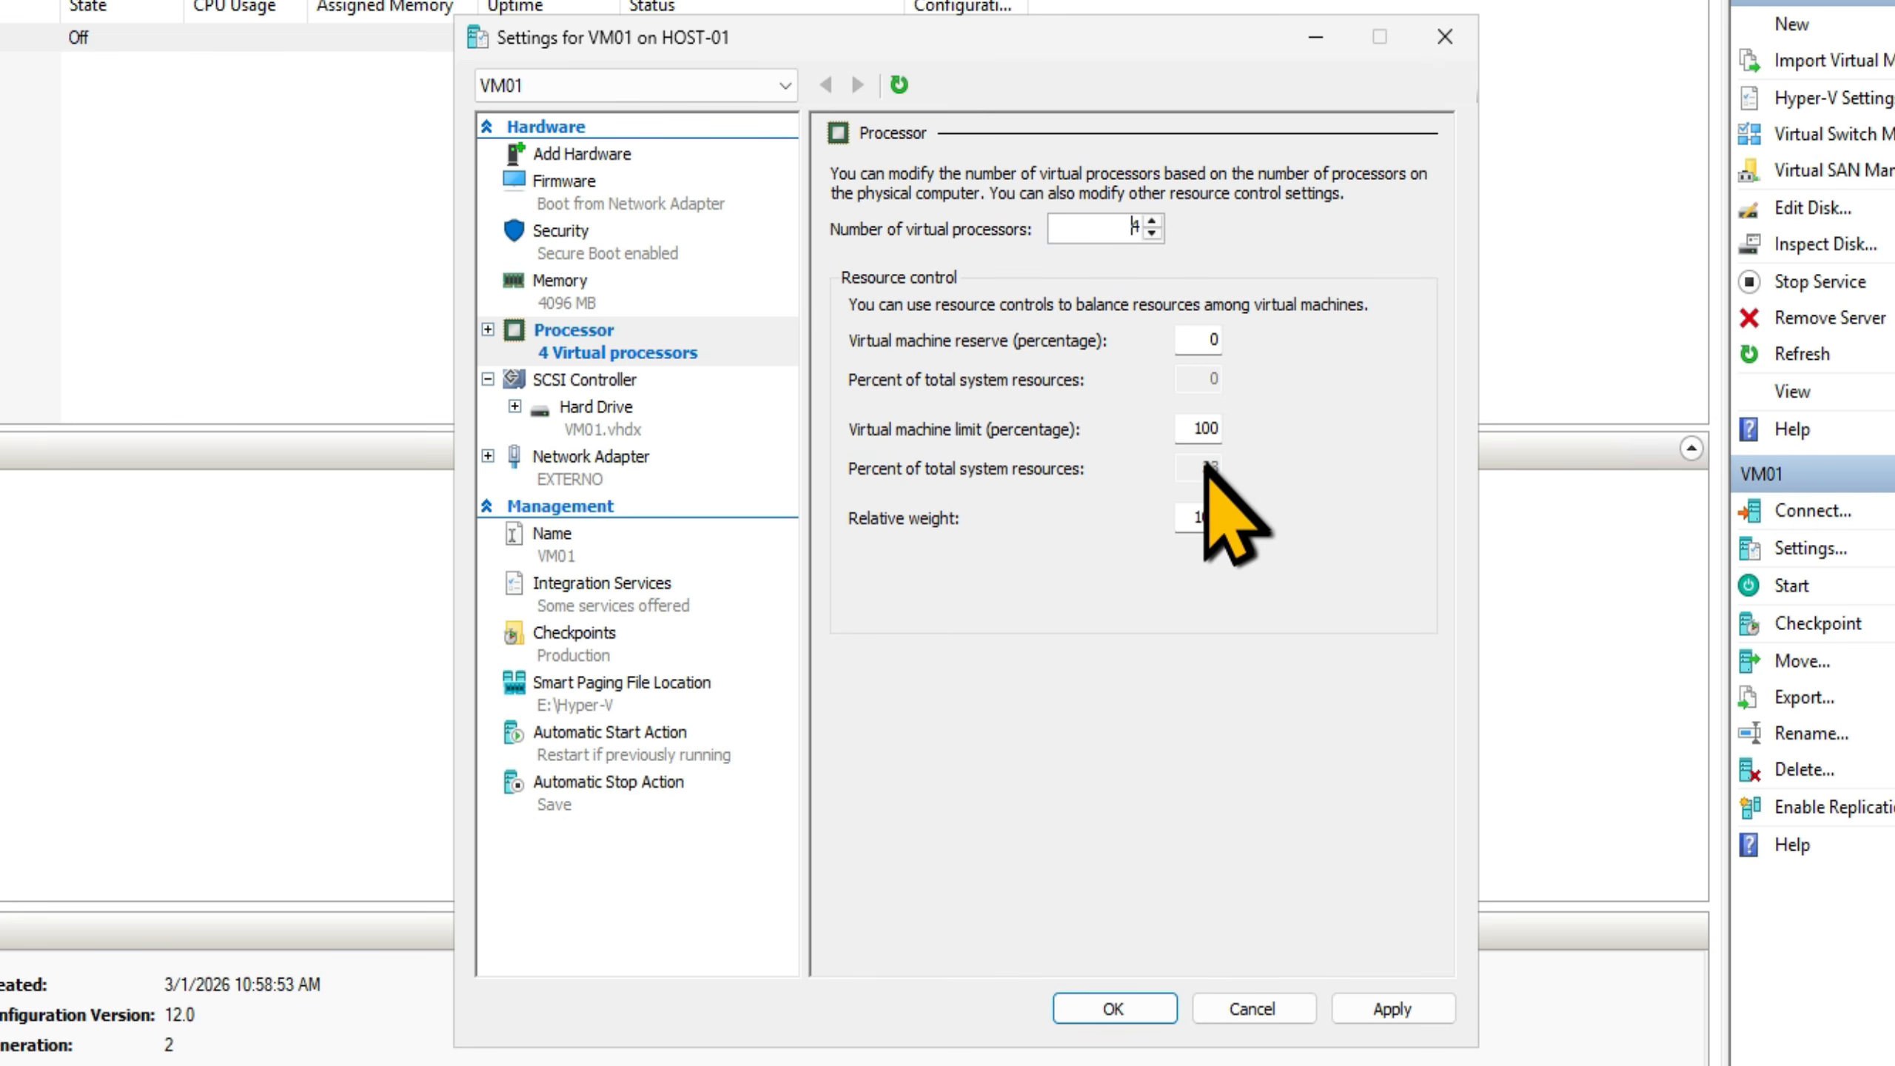
{"action": "double_click", "coordinate": [1104, 228]}
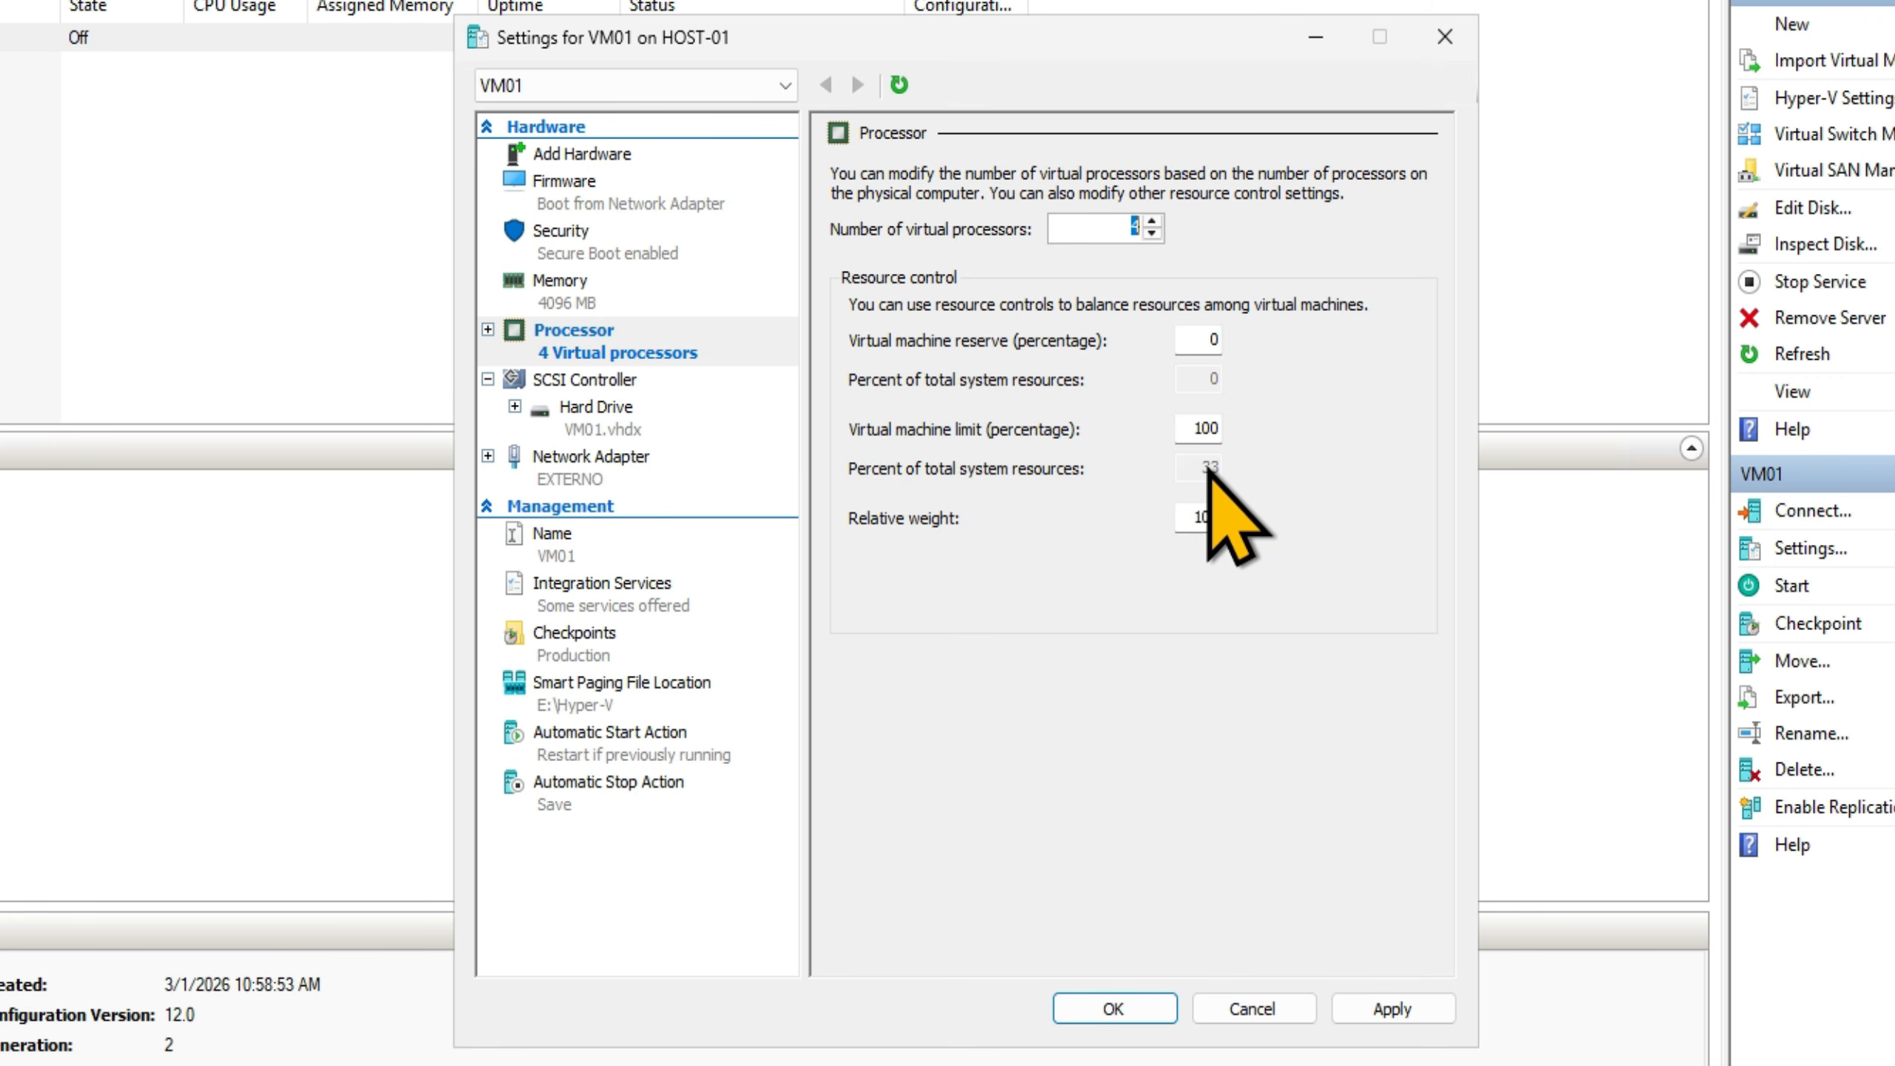
{"action": "left_click", "coordinate": [1152, 223]}
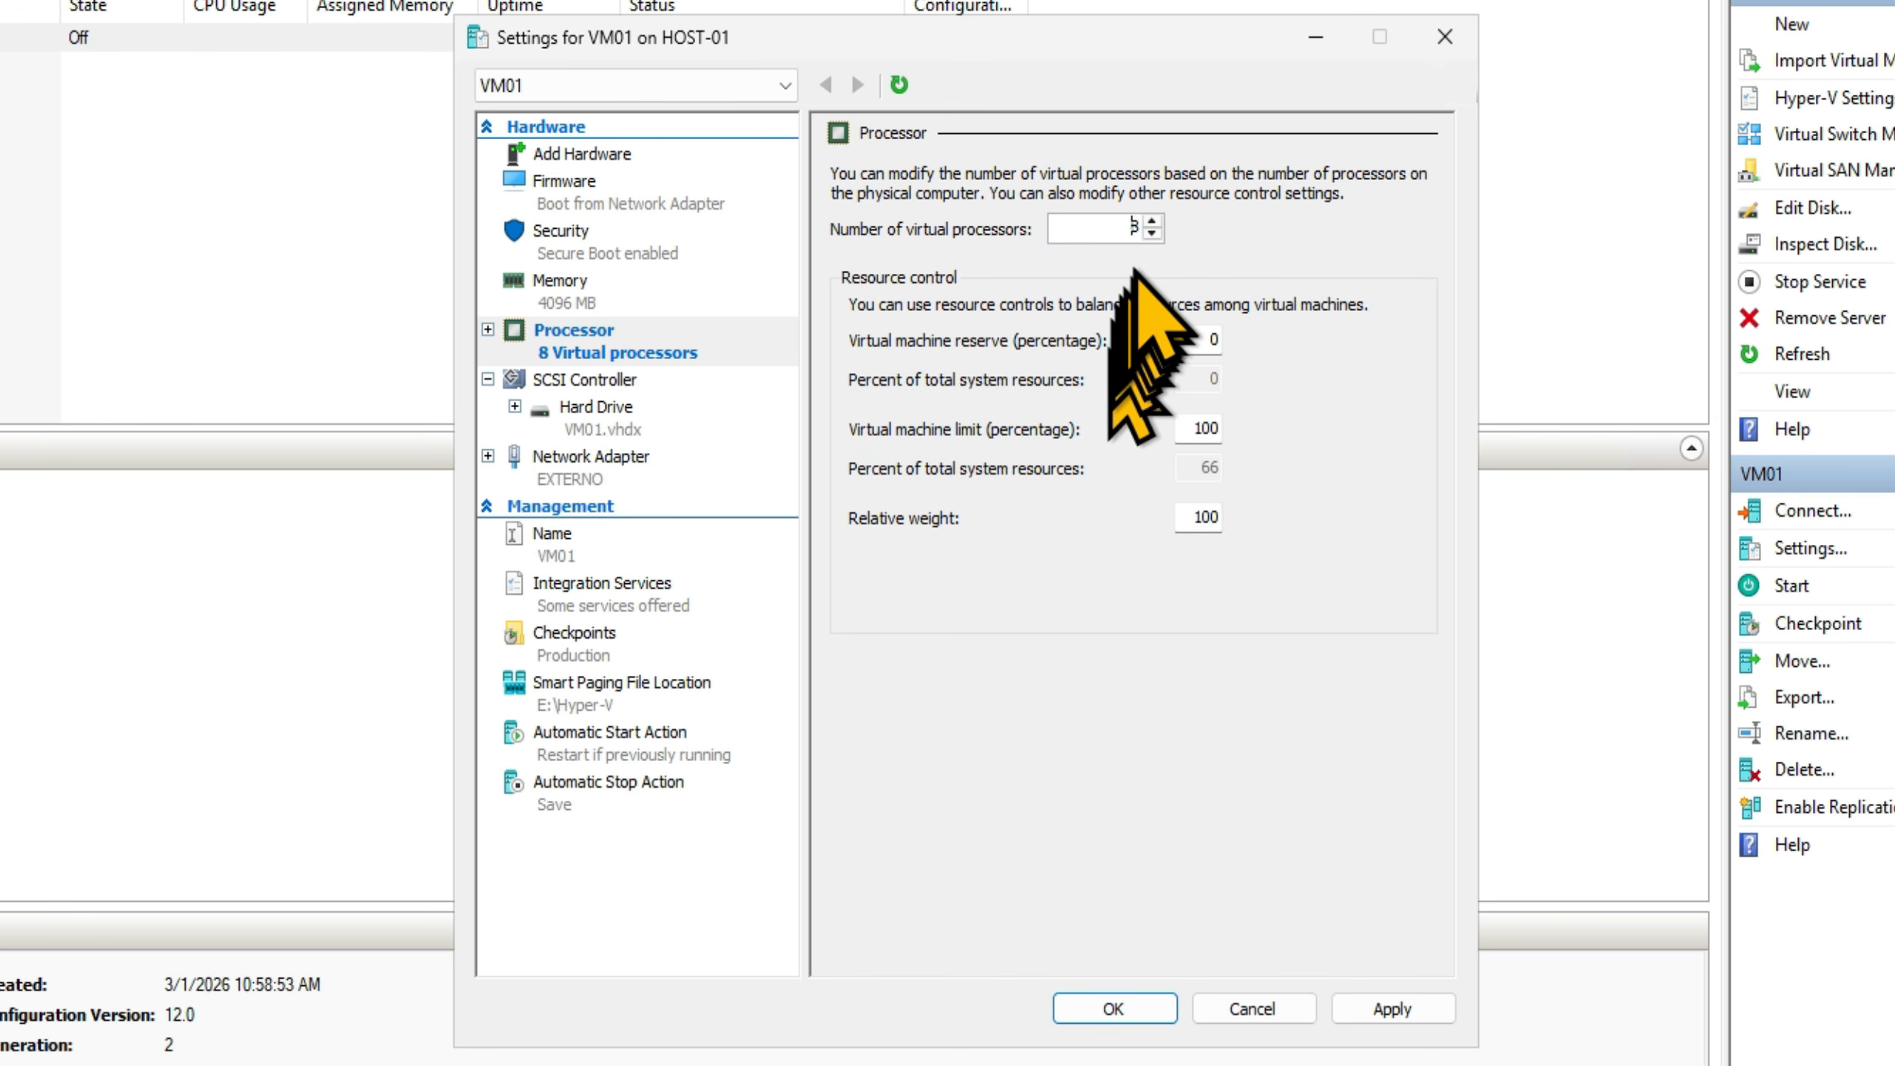
{"action": "left_click", "coordinate": [1152, 223]}
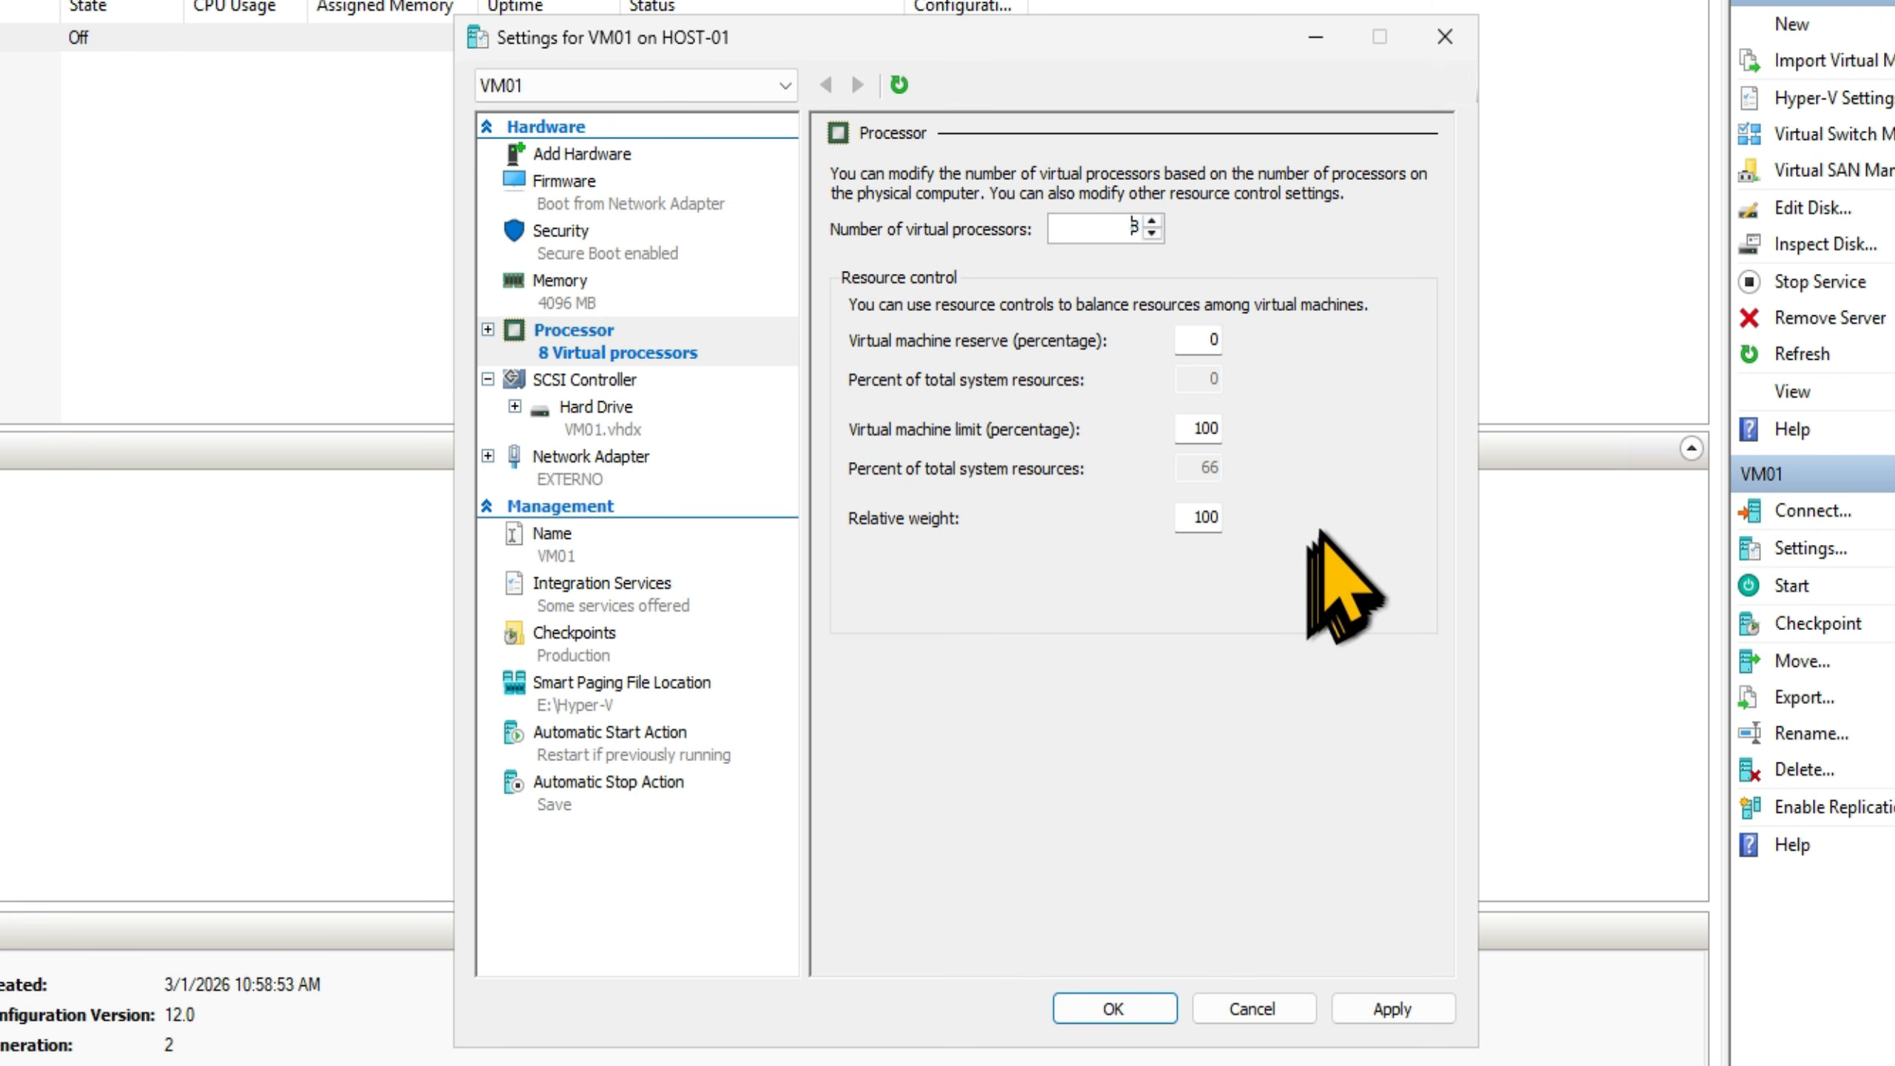
{"action": "left_click_drag", "start_coordinate": [1077, 235], "coordinate": [1188, 224]}
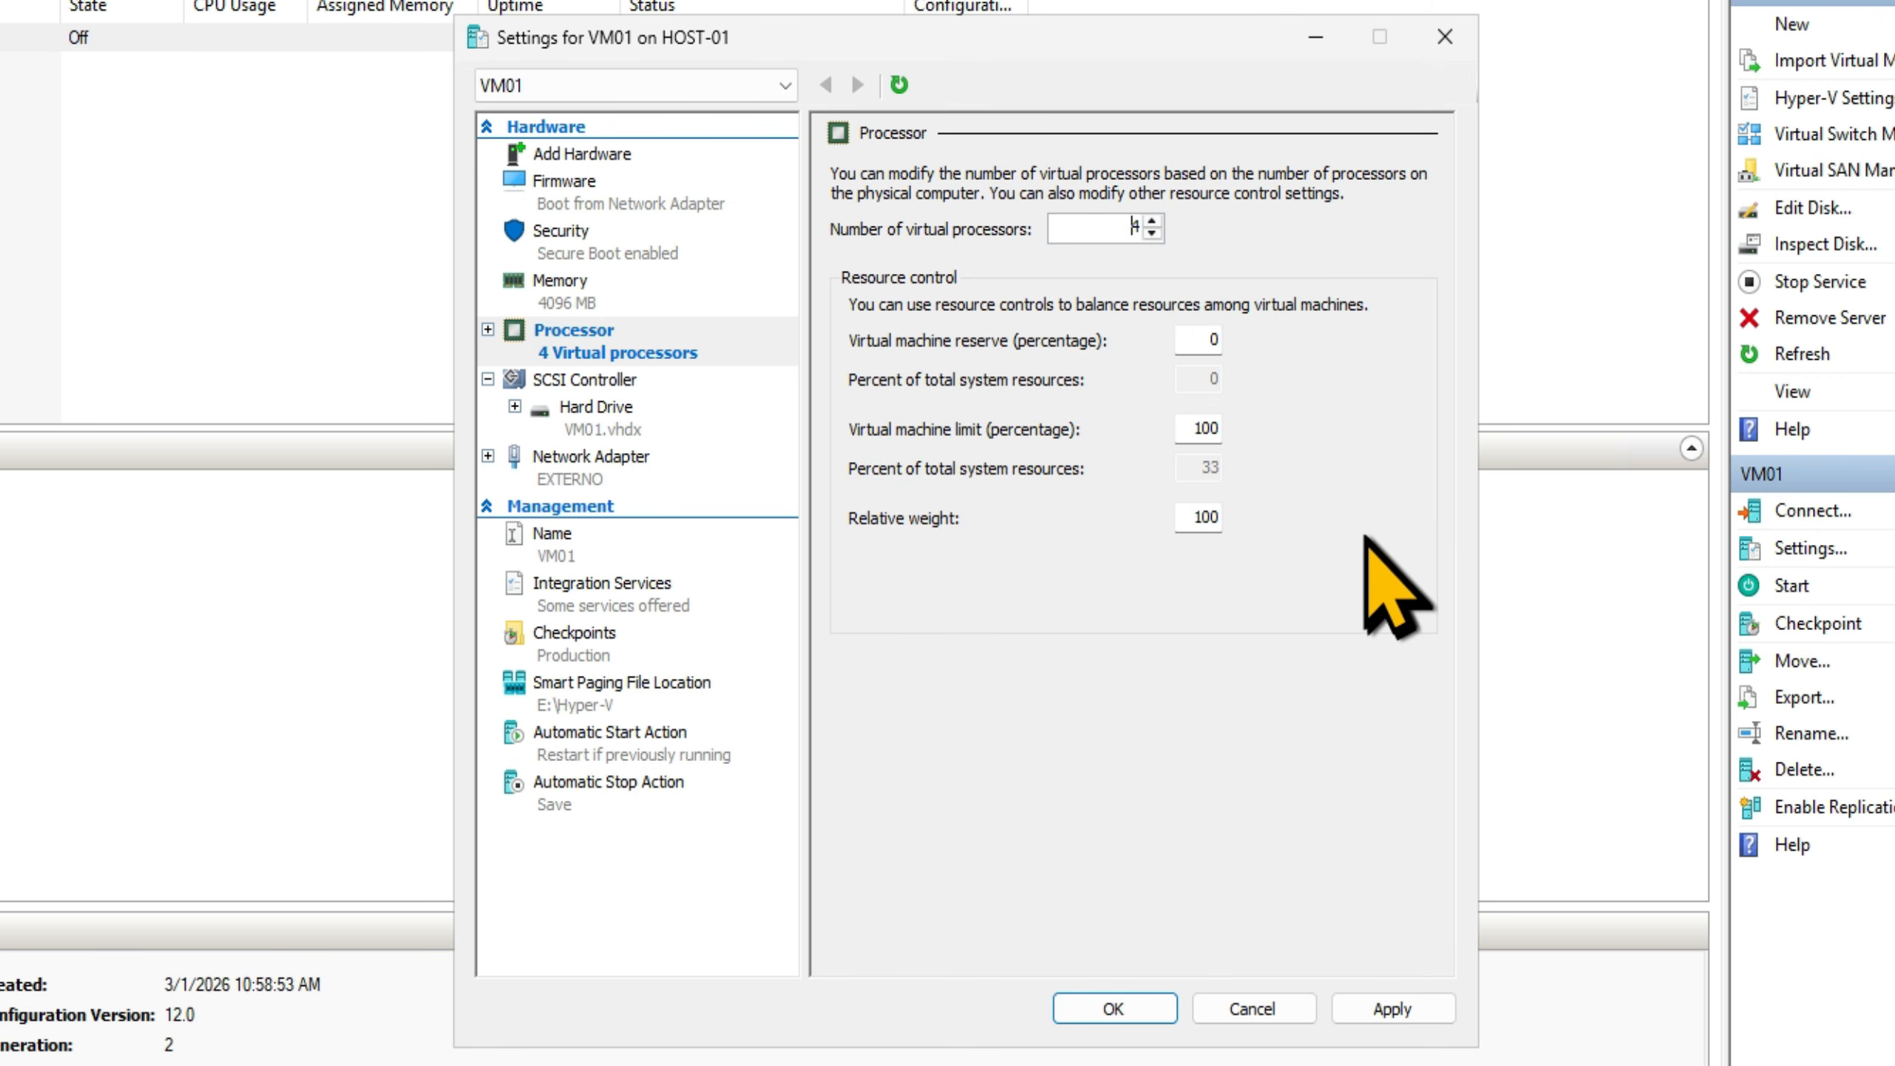
{"action": "left_click", "coordinate": [1392, 1009]}
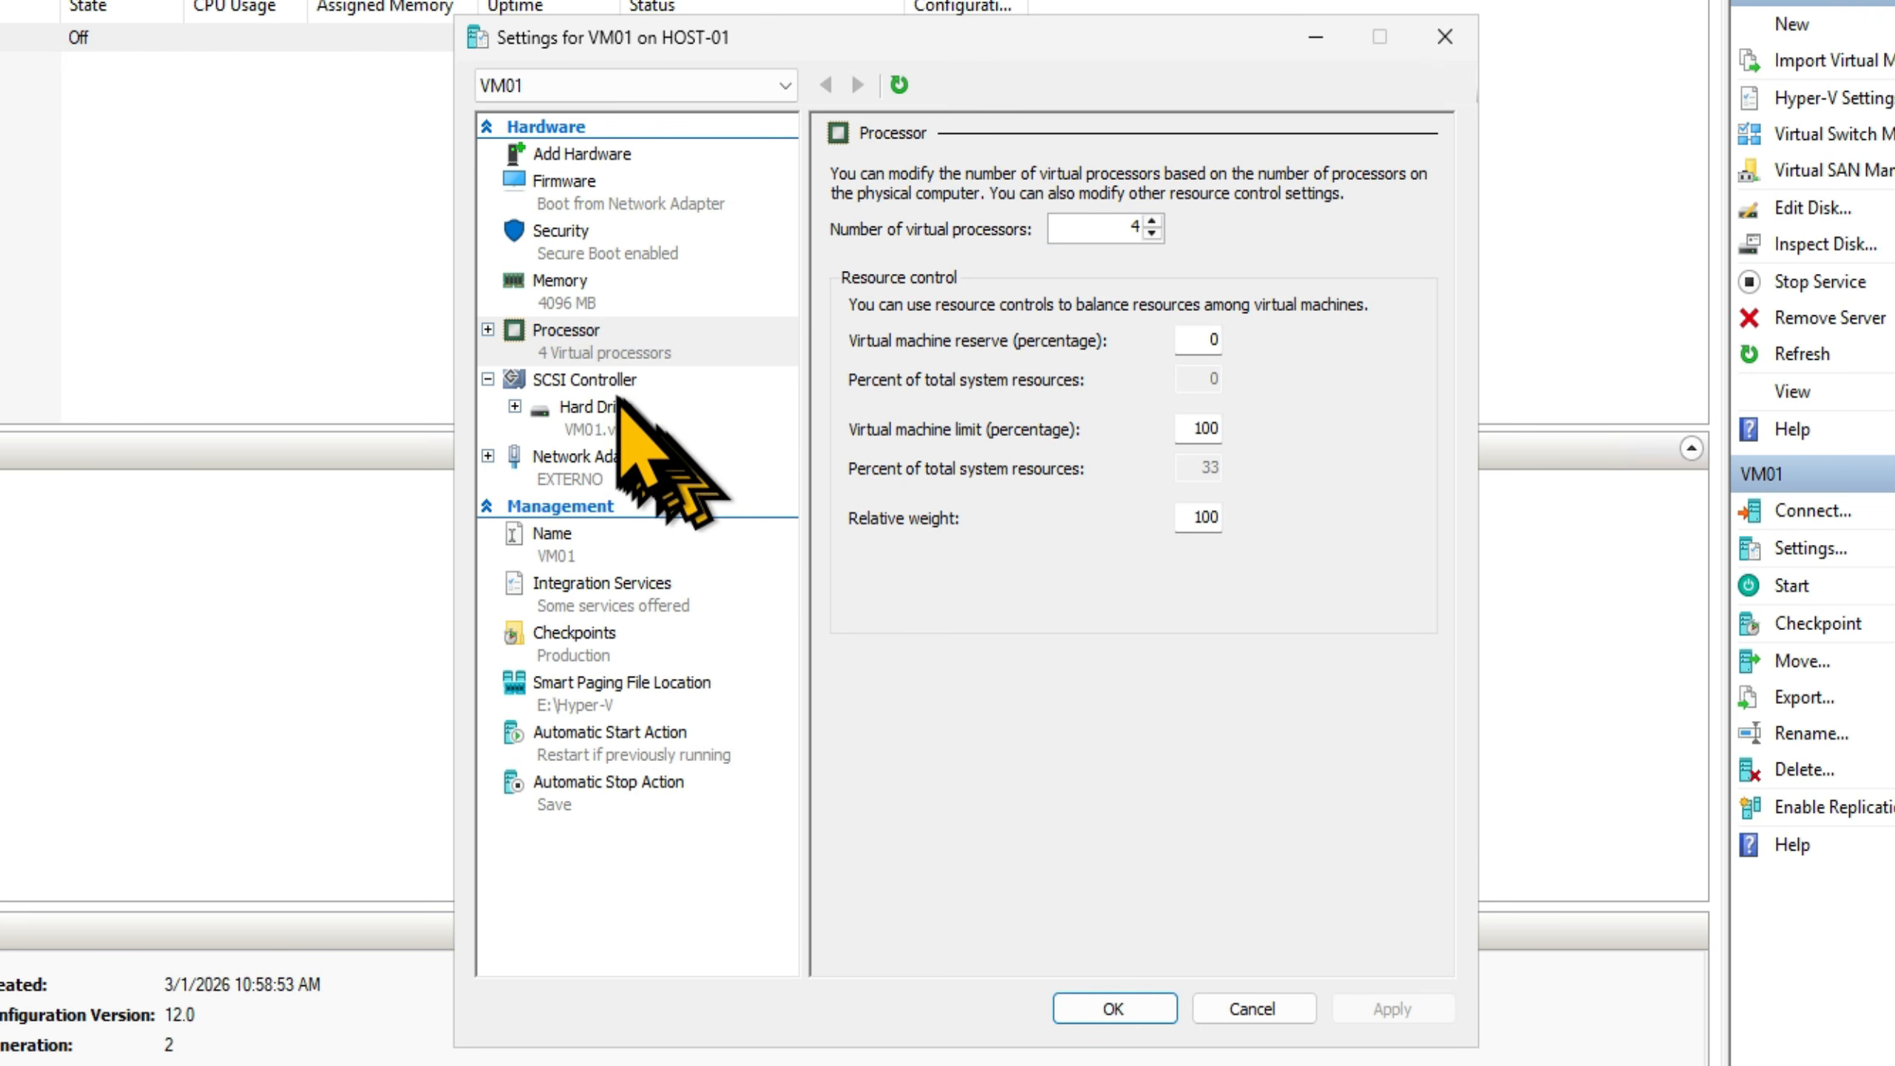
- Examine the SCSI controller and the locations available for the existing VM01.vhdx hard drive, leaving its location as is
{"action": "left_click", "coordinate": [589, 381]}
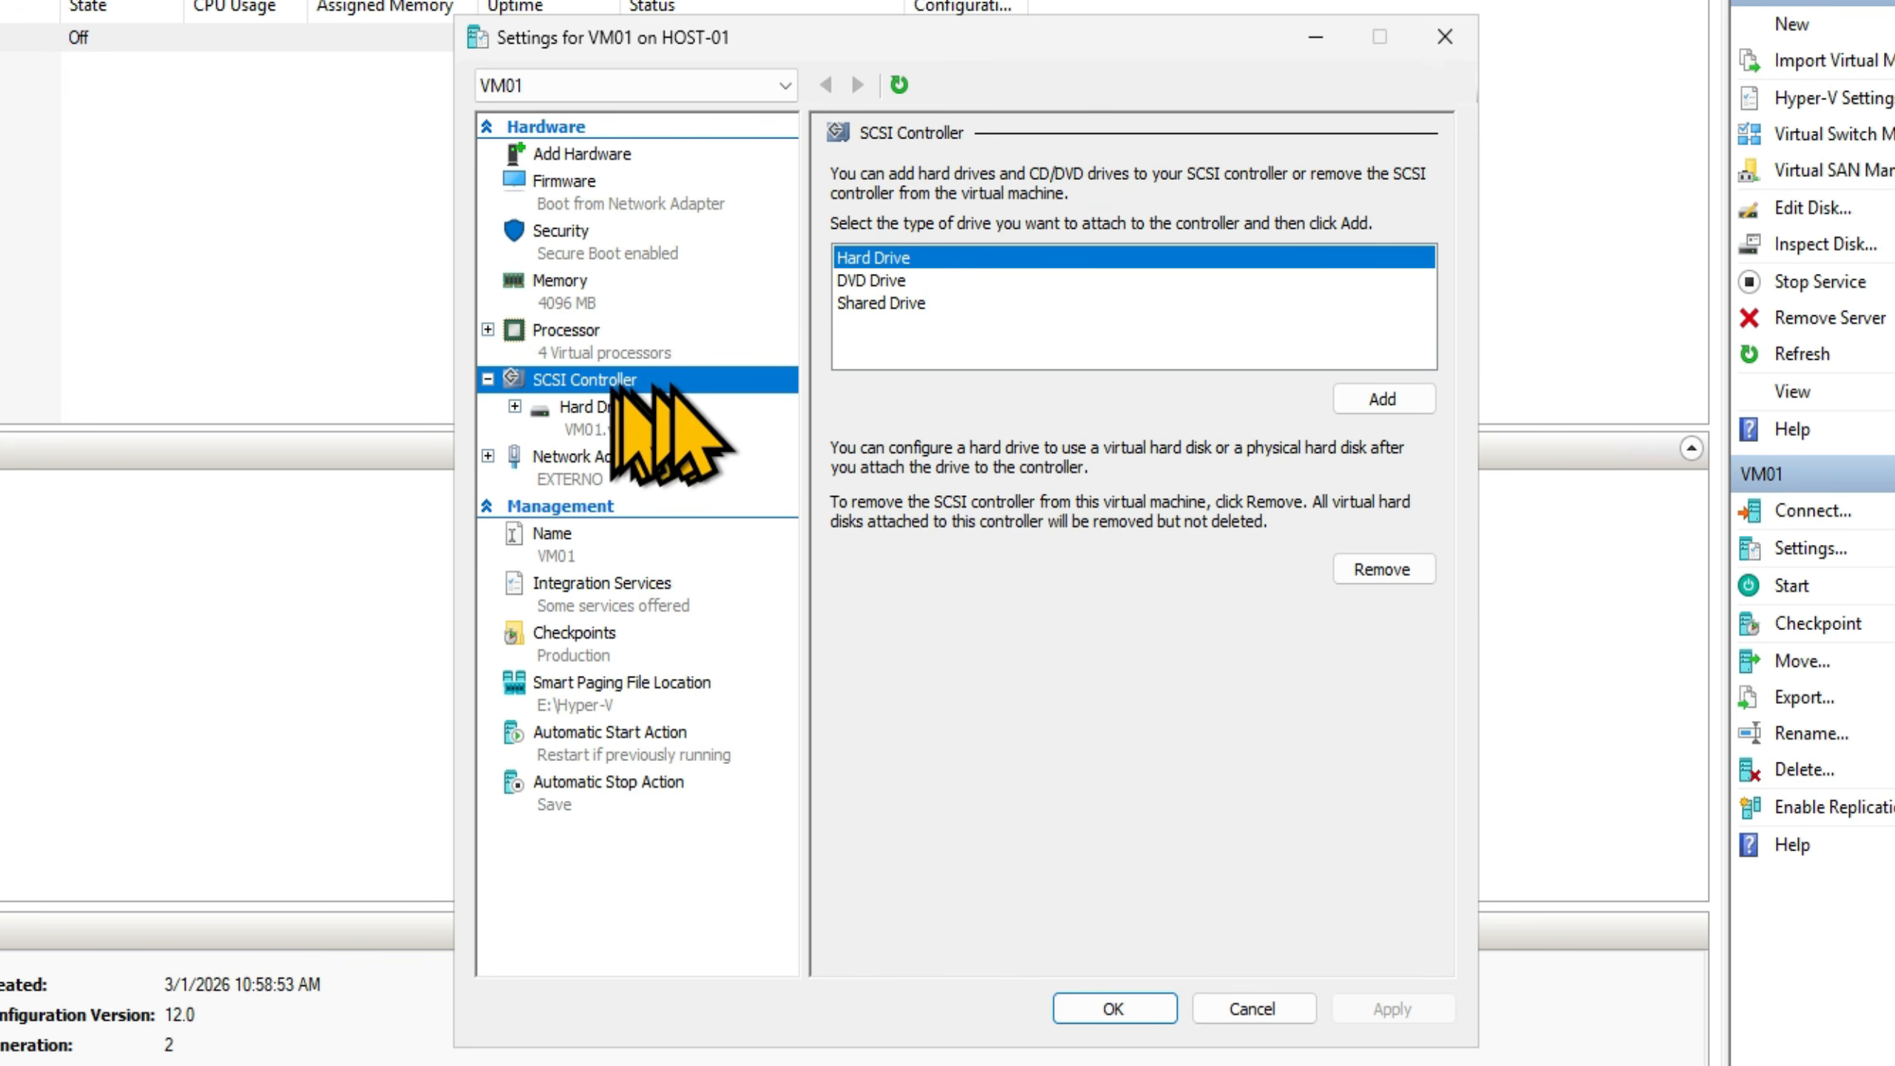
{"action": "left_click", "coordinate": [605, 409]}
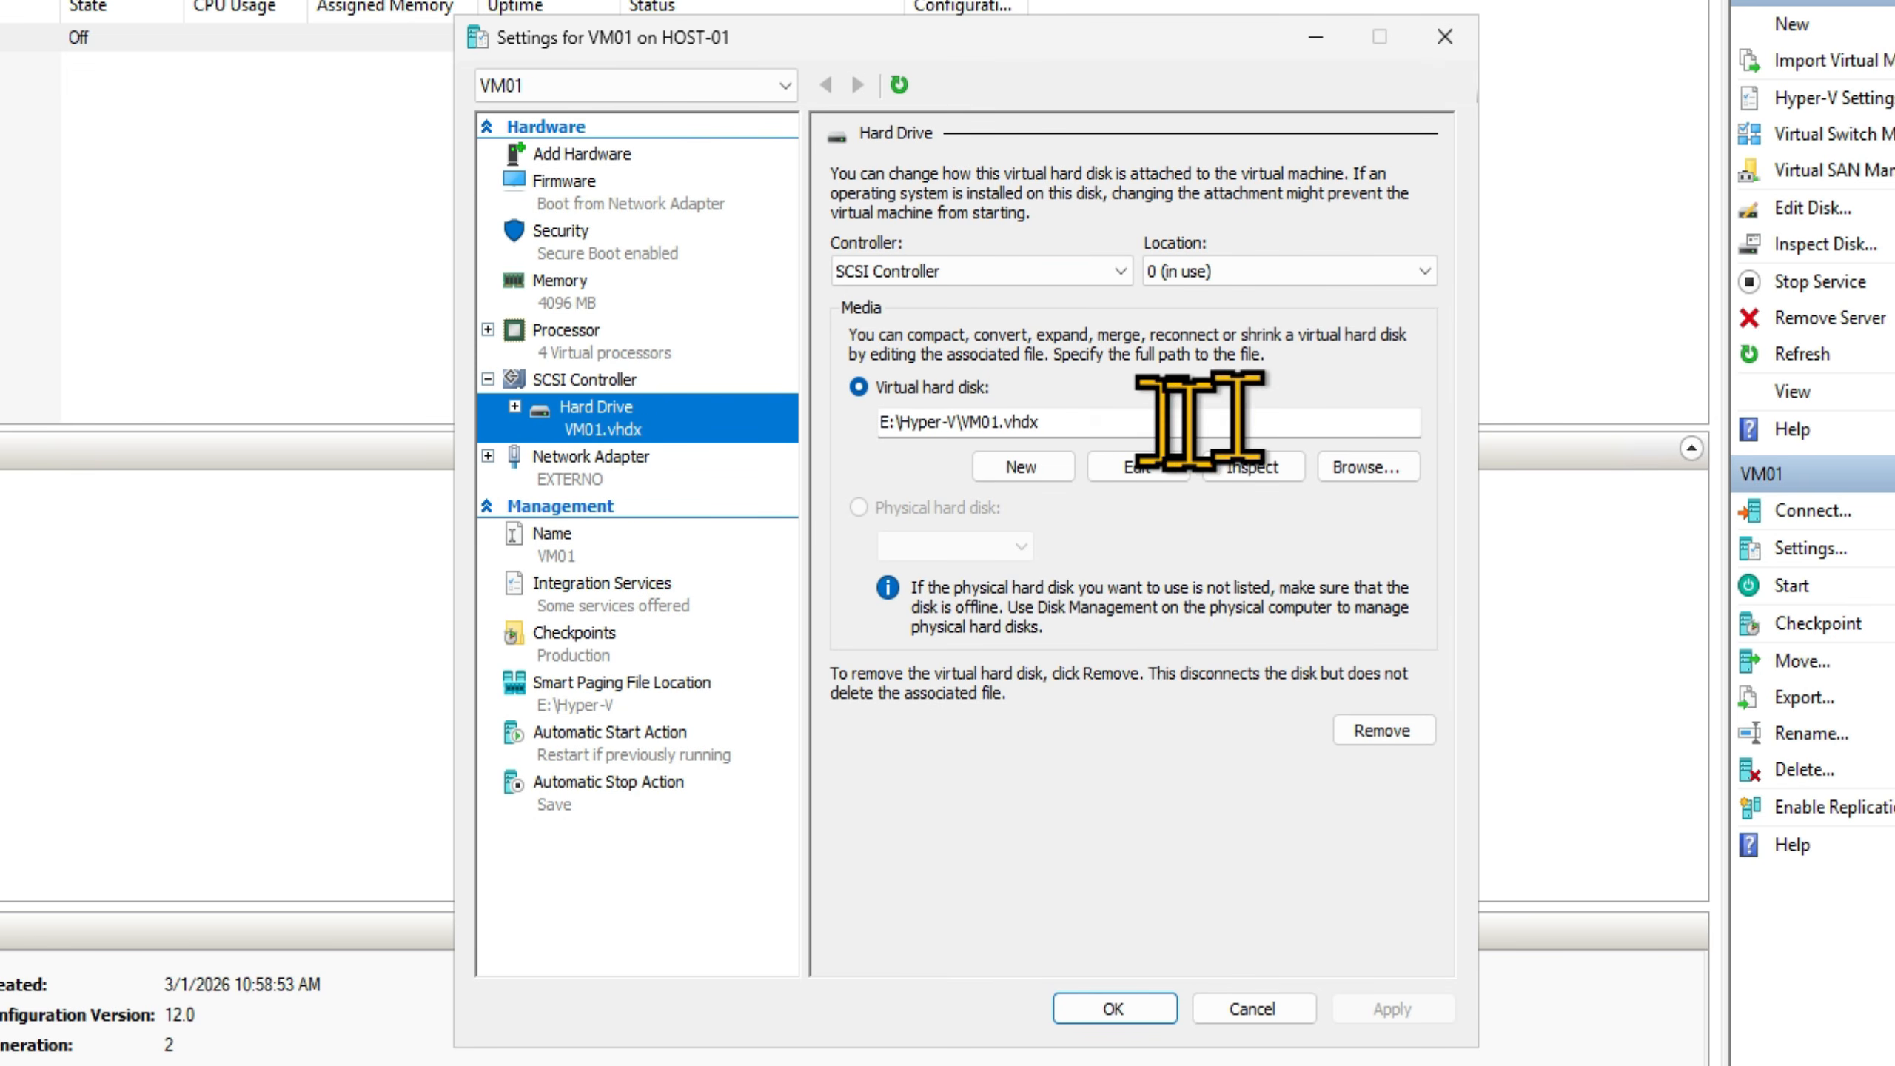
{"action": "left_click", "coordinate": [1423, 272]}
{"action": "scroll", "coordinate": [1372, 321], "scroll_direction": "down", "scroll_amount": 12}
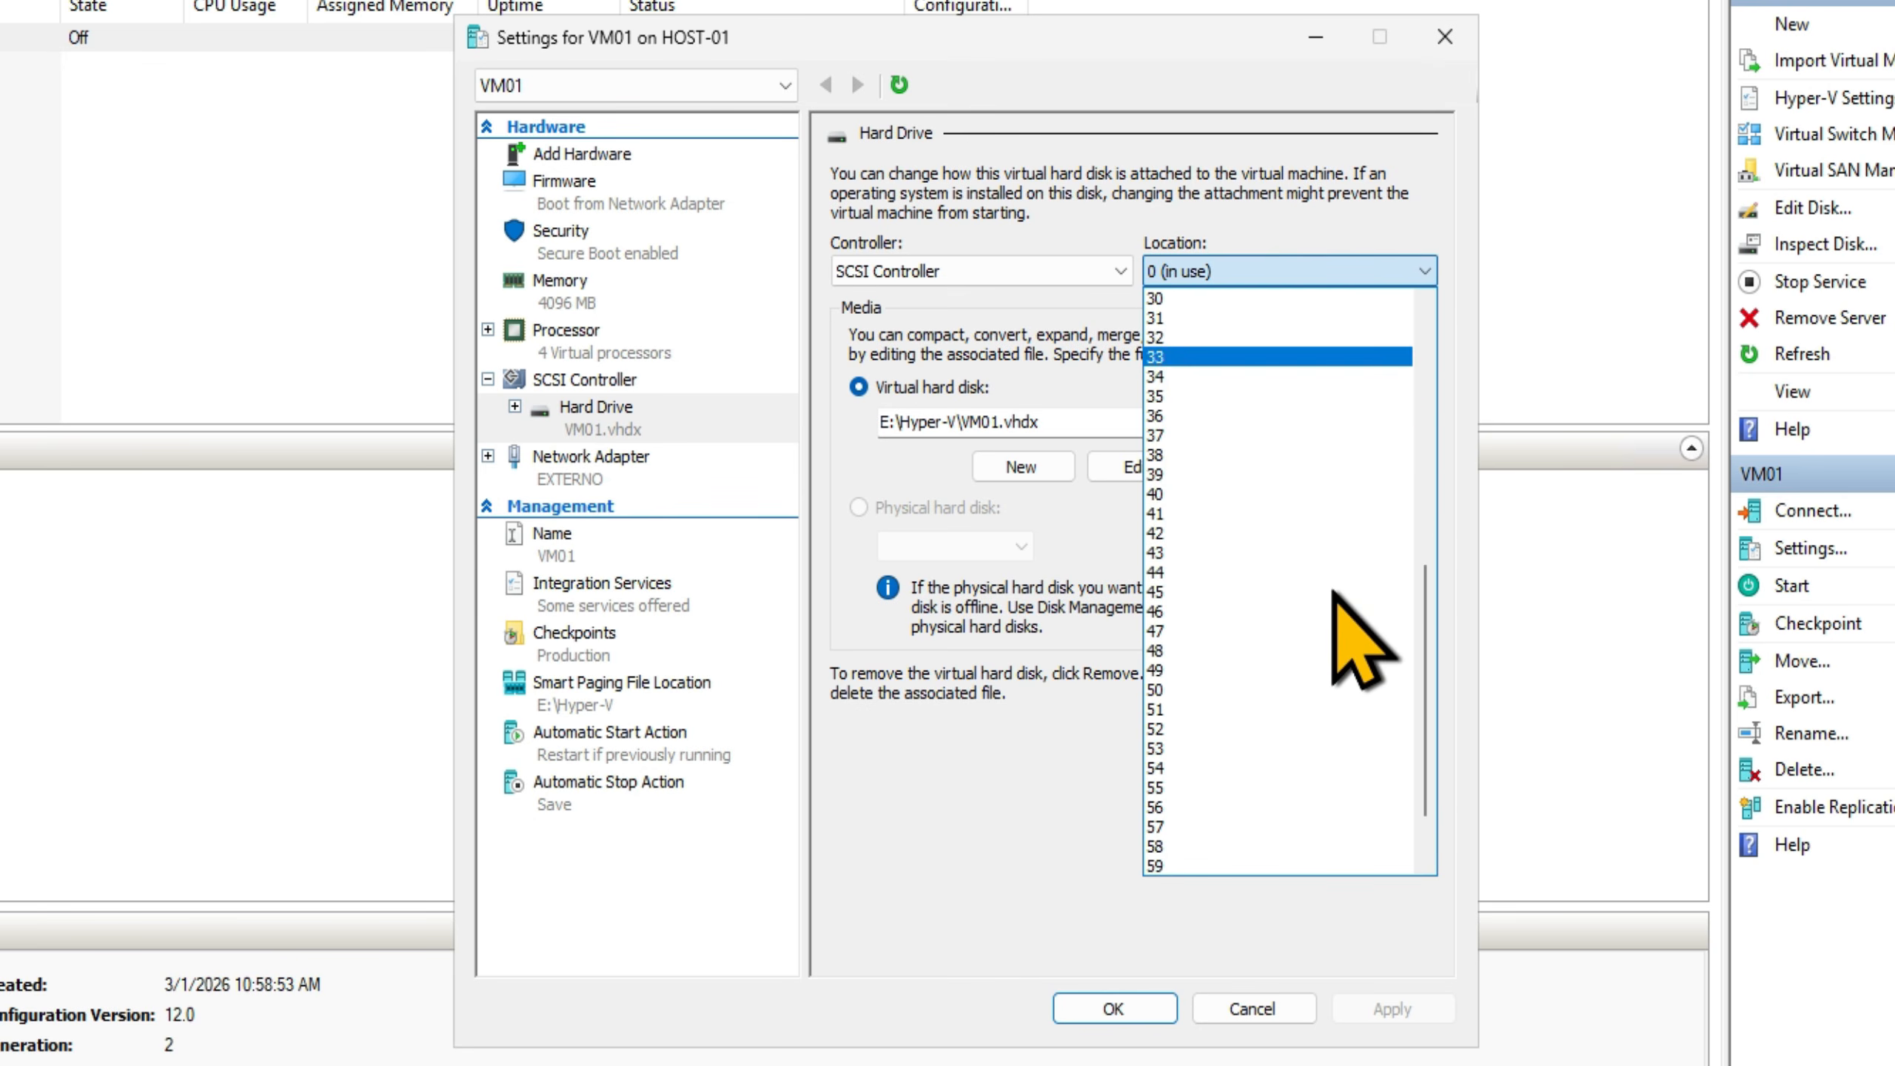
{"action": "scroll", "coordinate": [1354, 843], "scroll_direction": "up", "scroll_amount": 12}
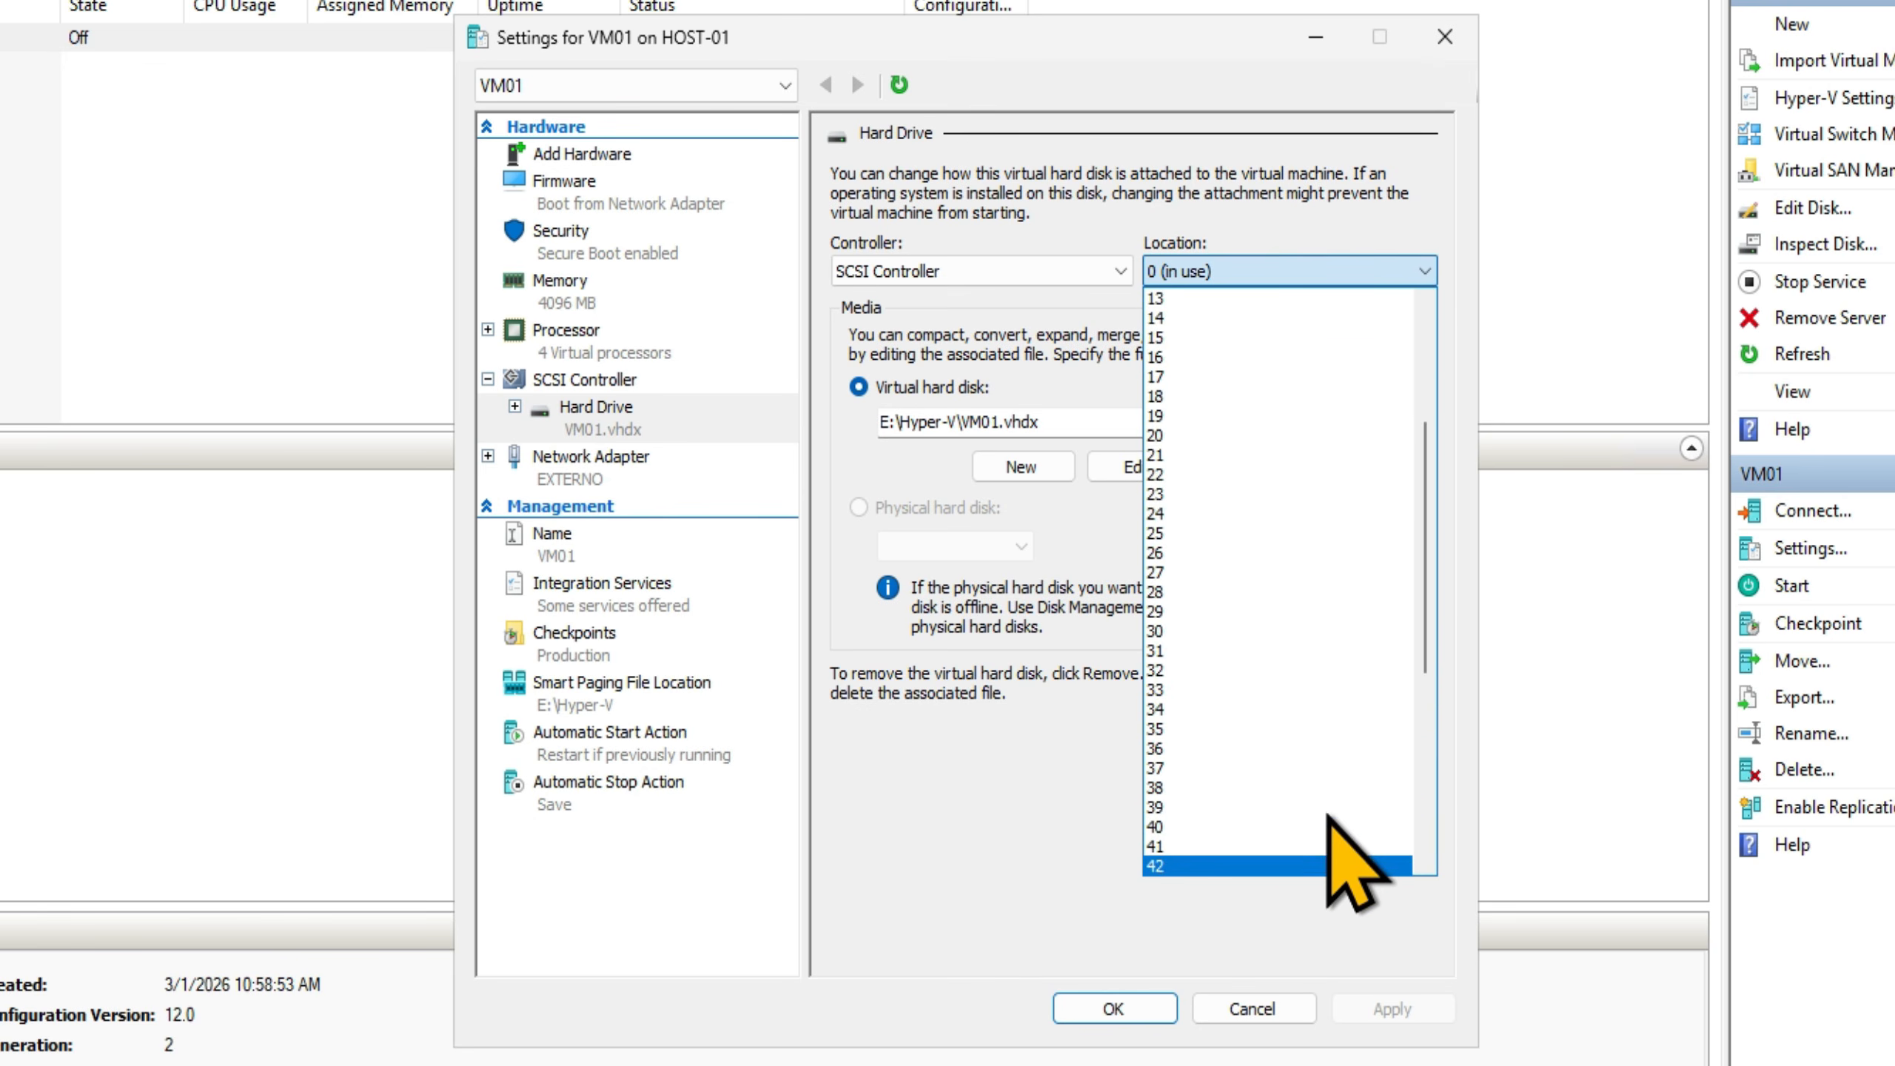
{"action": "left_click", "coordinate": [1278, 162]}
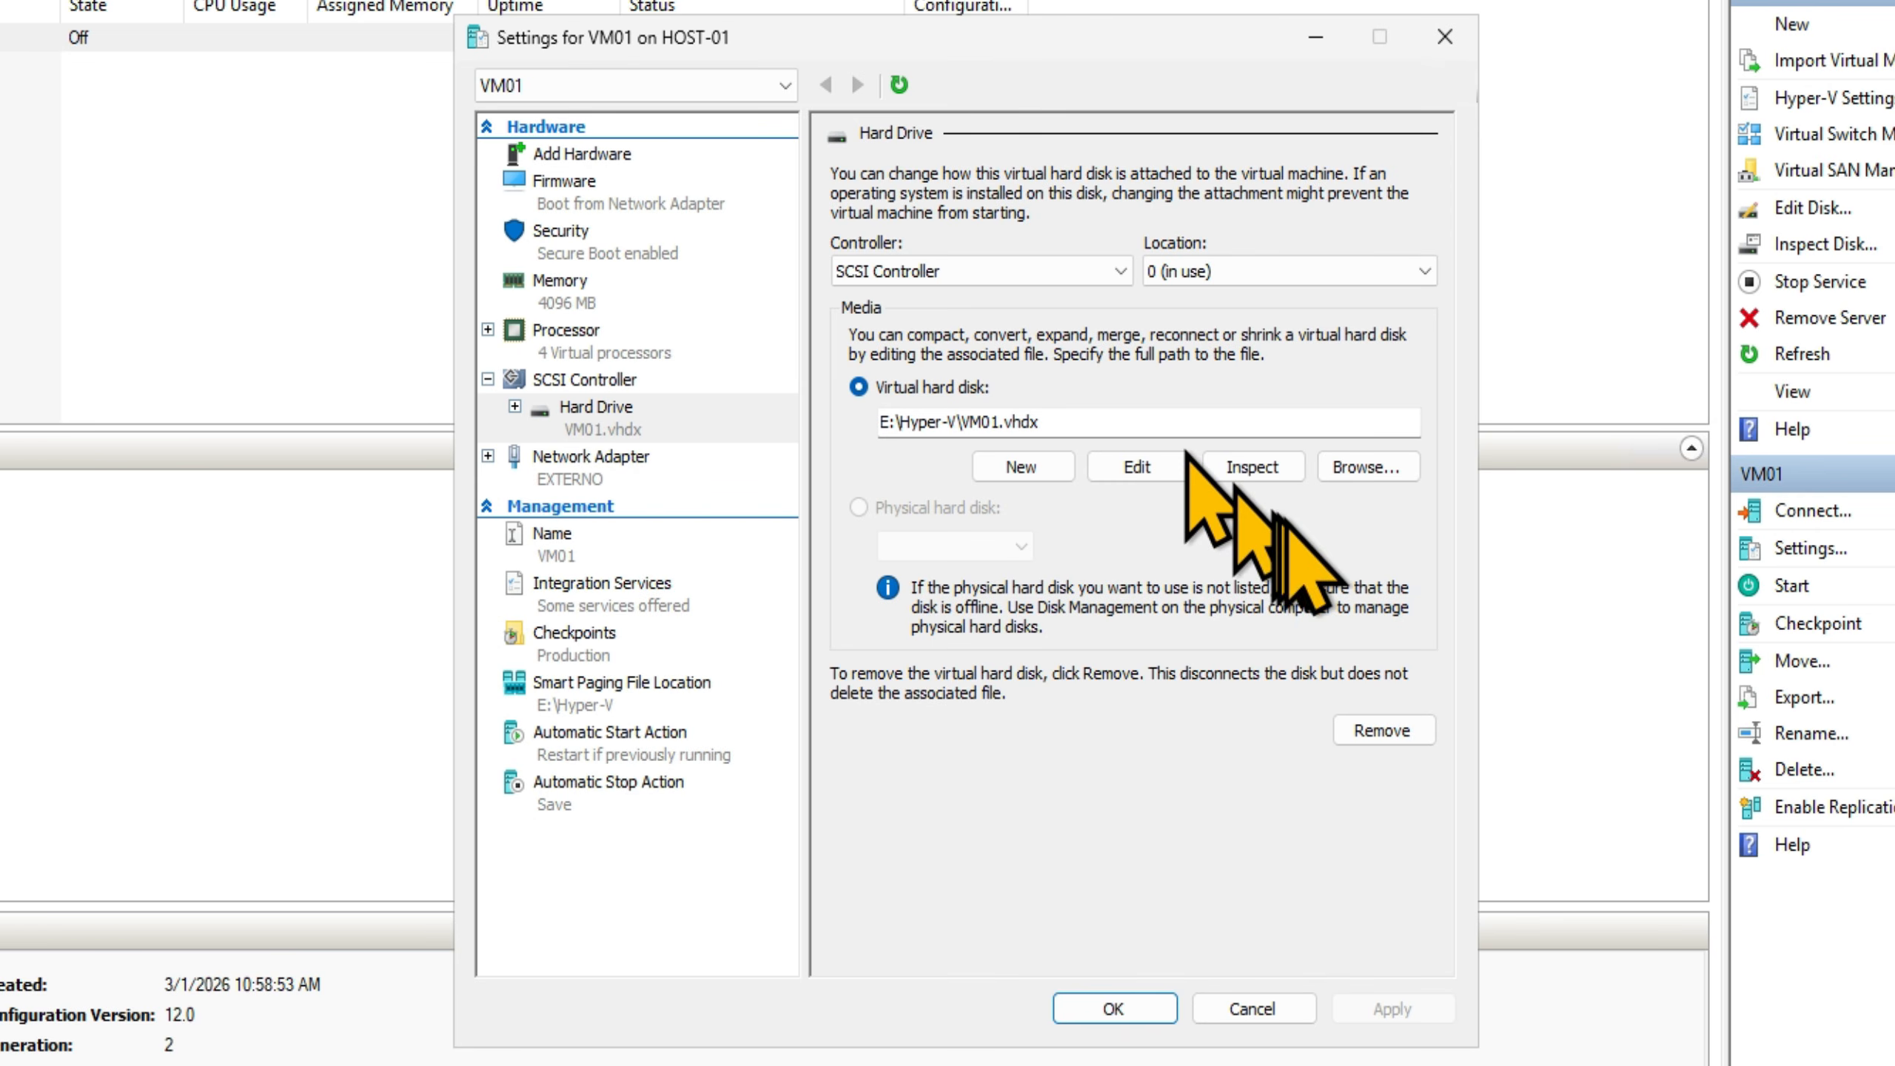
- Add a second hard drive to the SCSI controller using the existing virtual disk E:\Hyper-V\VM01-DATA.vhdx and apply the change
{"action": "left_click", "coordinate": [610, 381]}
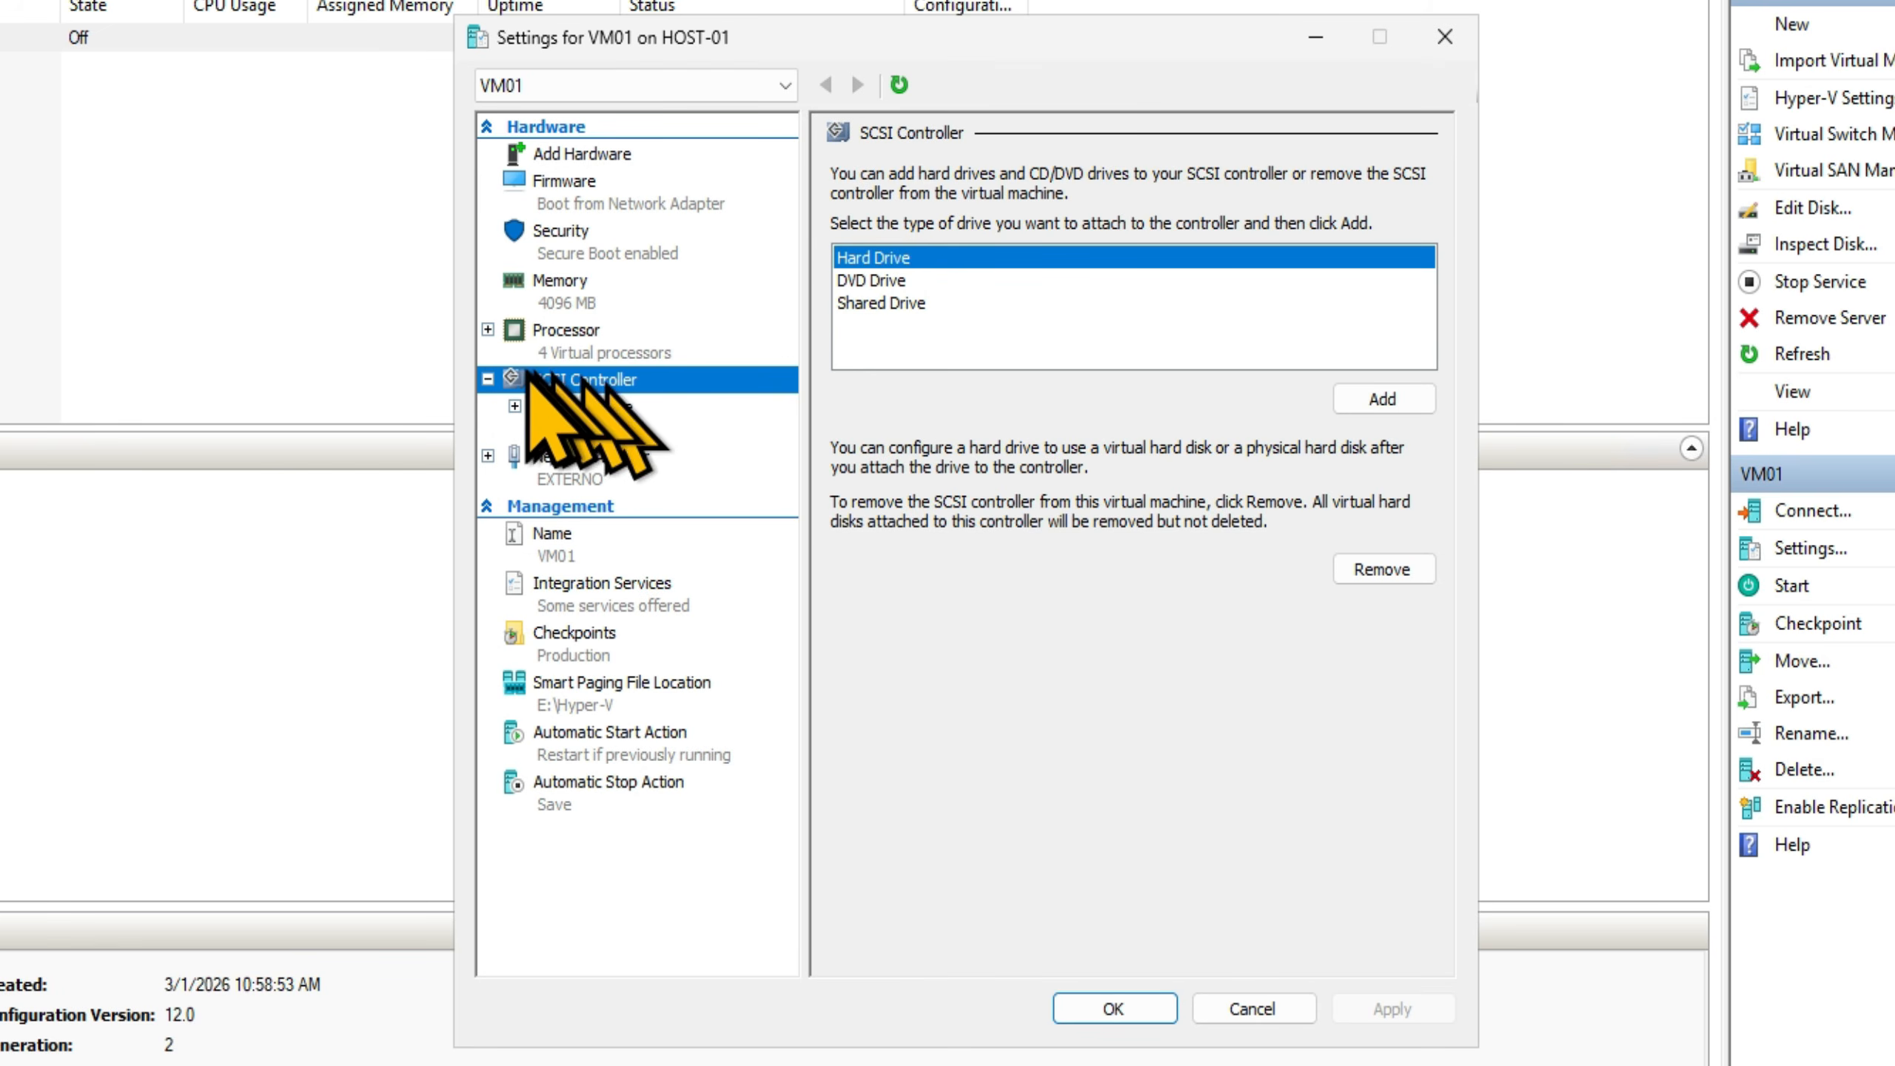
{"action": "left_click", "coordinate": [895, 282]}
{"action": "left_click", "coordinate": [921, 304]}
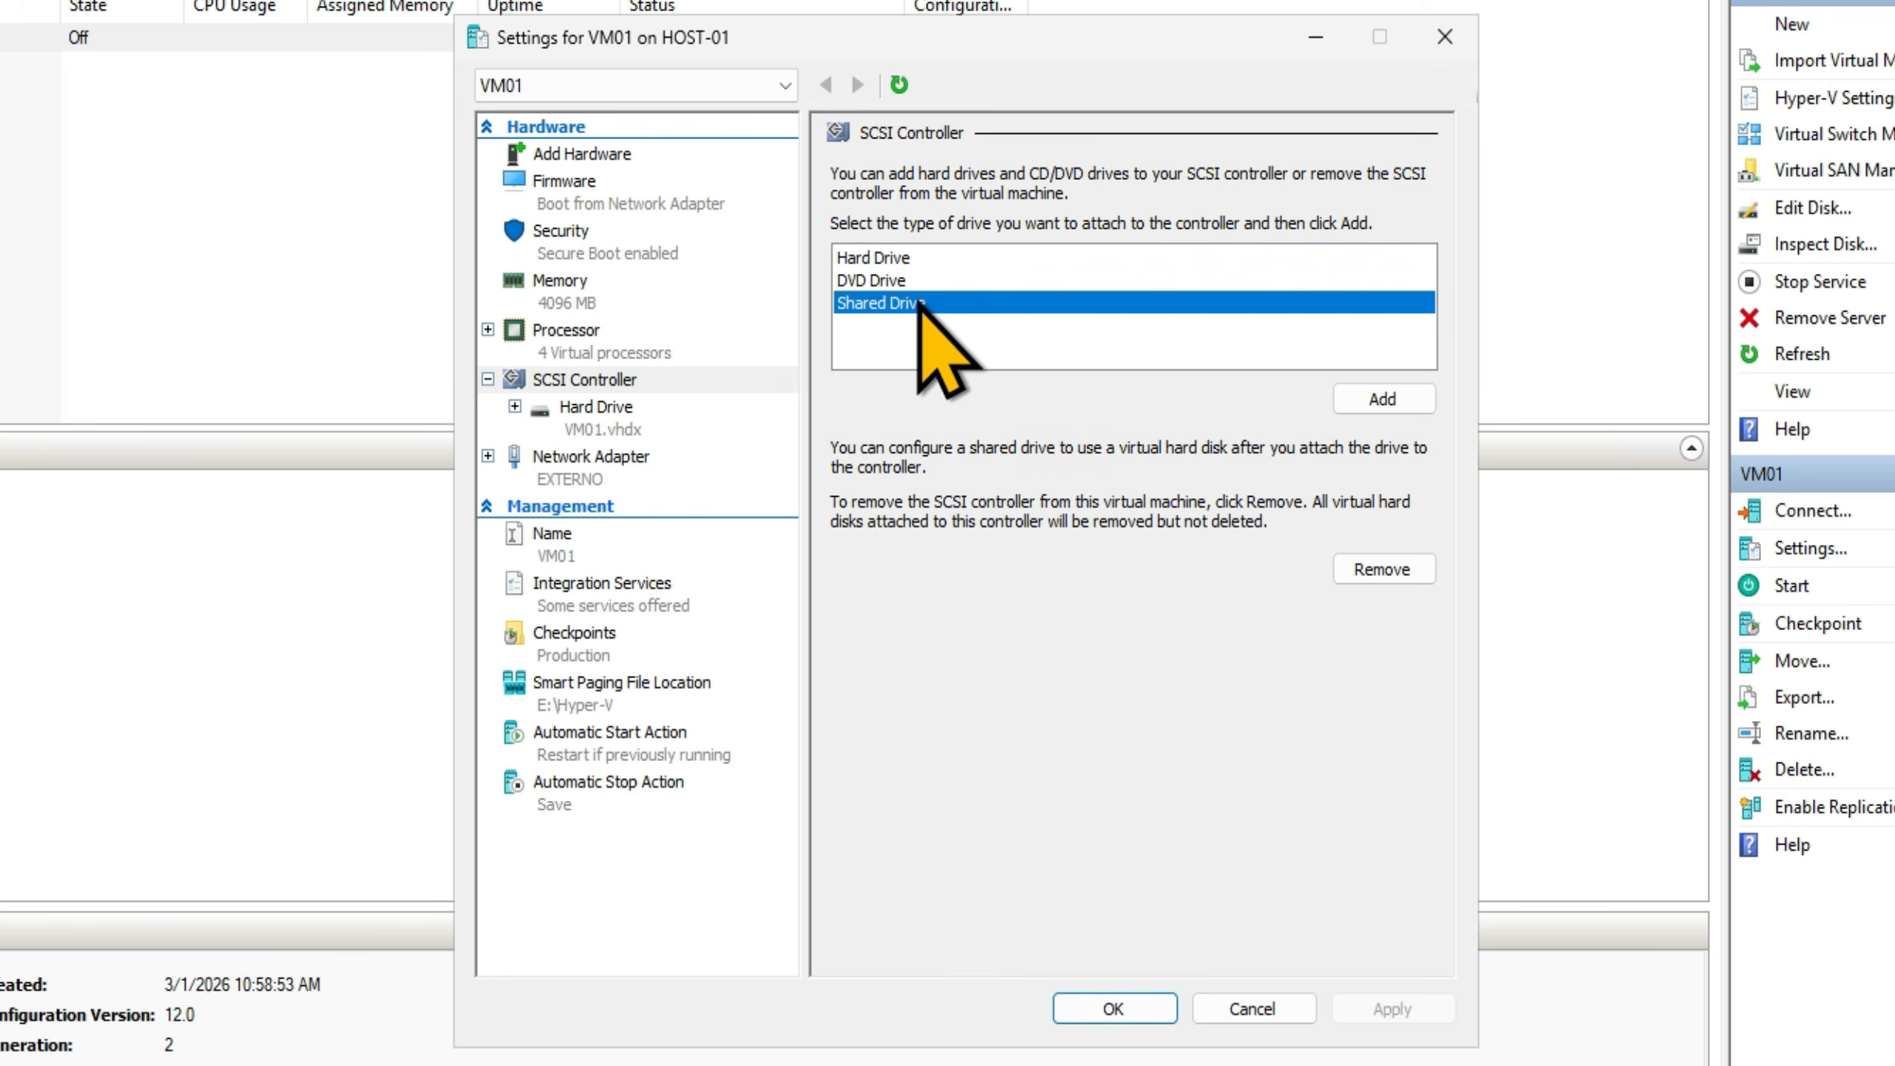
{"action": "left_click", "coordinate": [907, 257]}
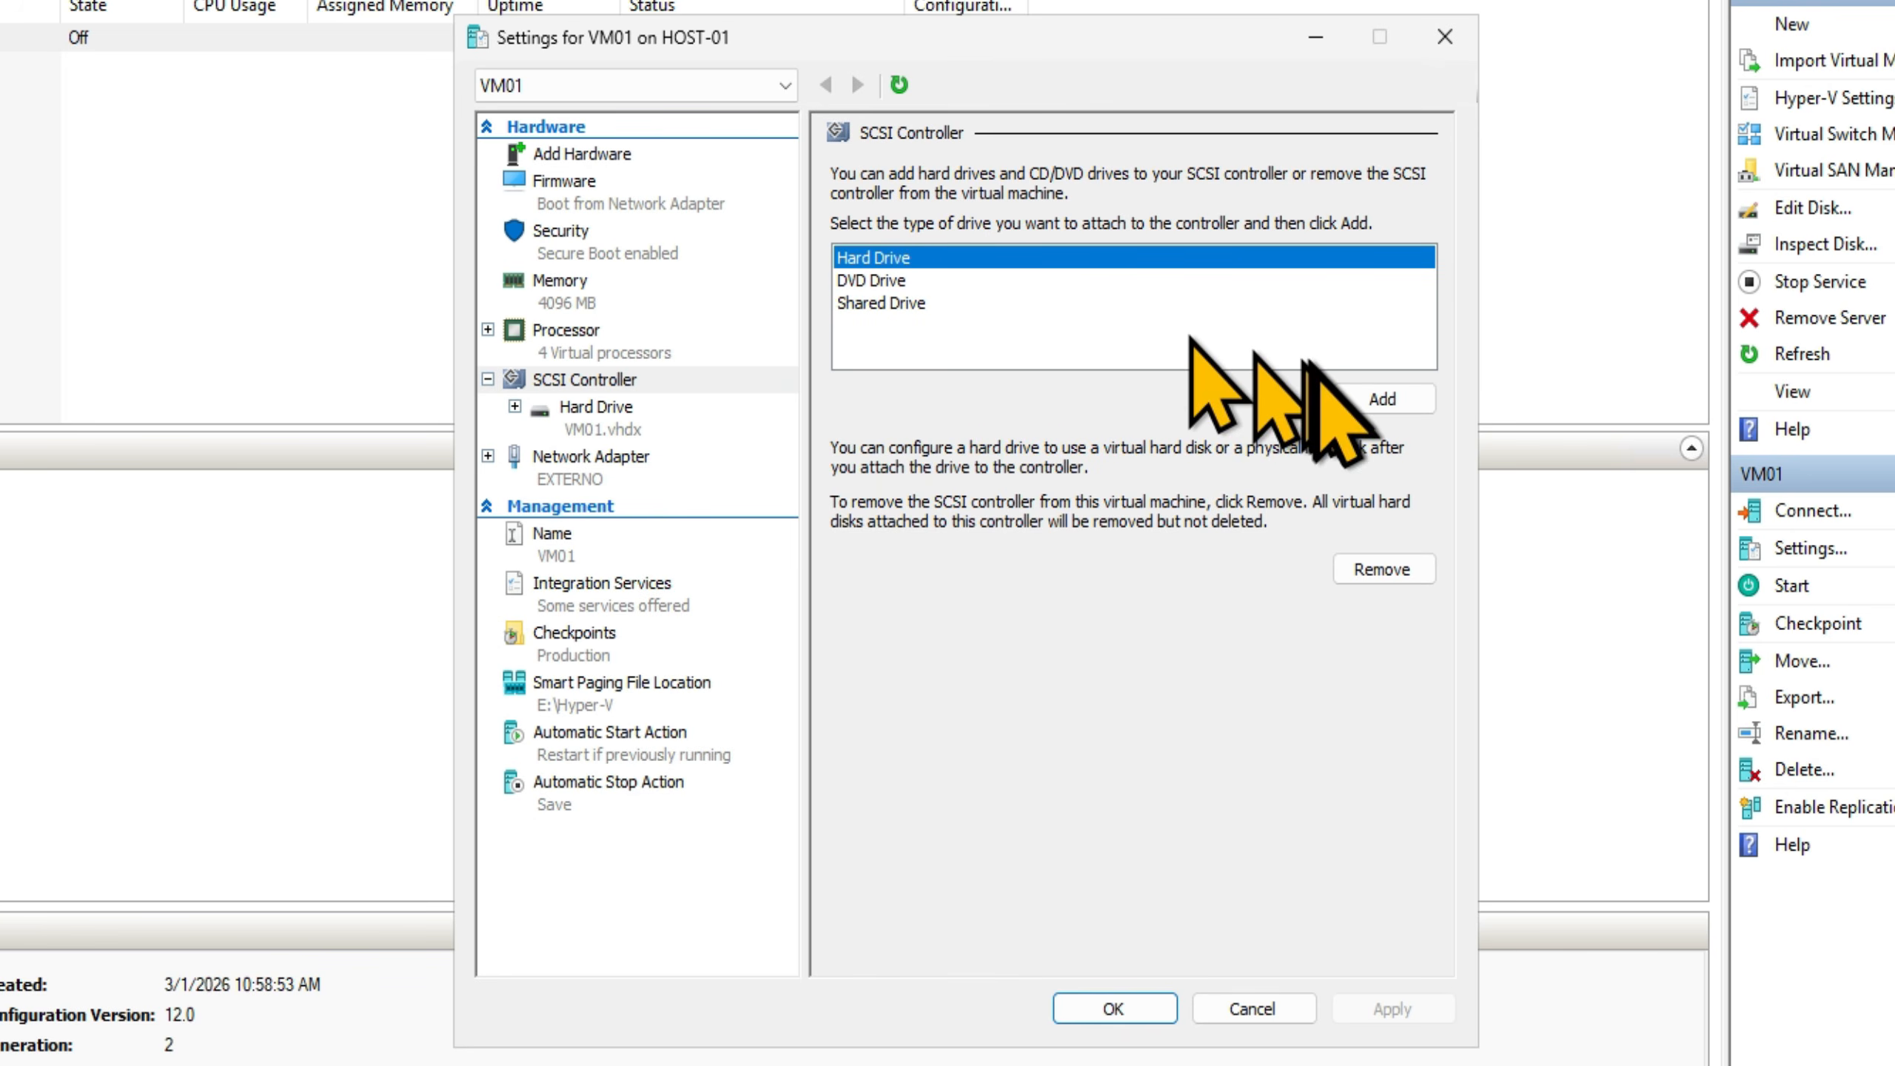
{"action": "left_click", "coordinate": [1382, 398]}
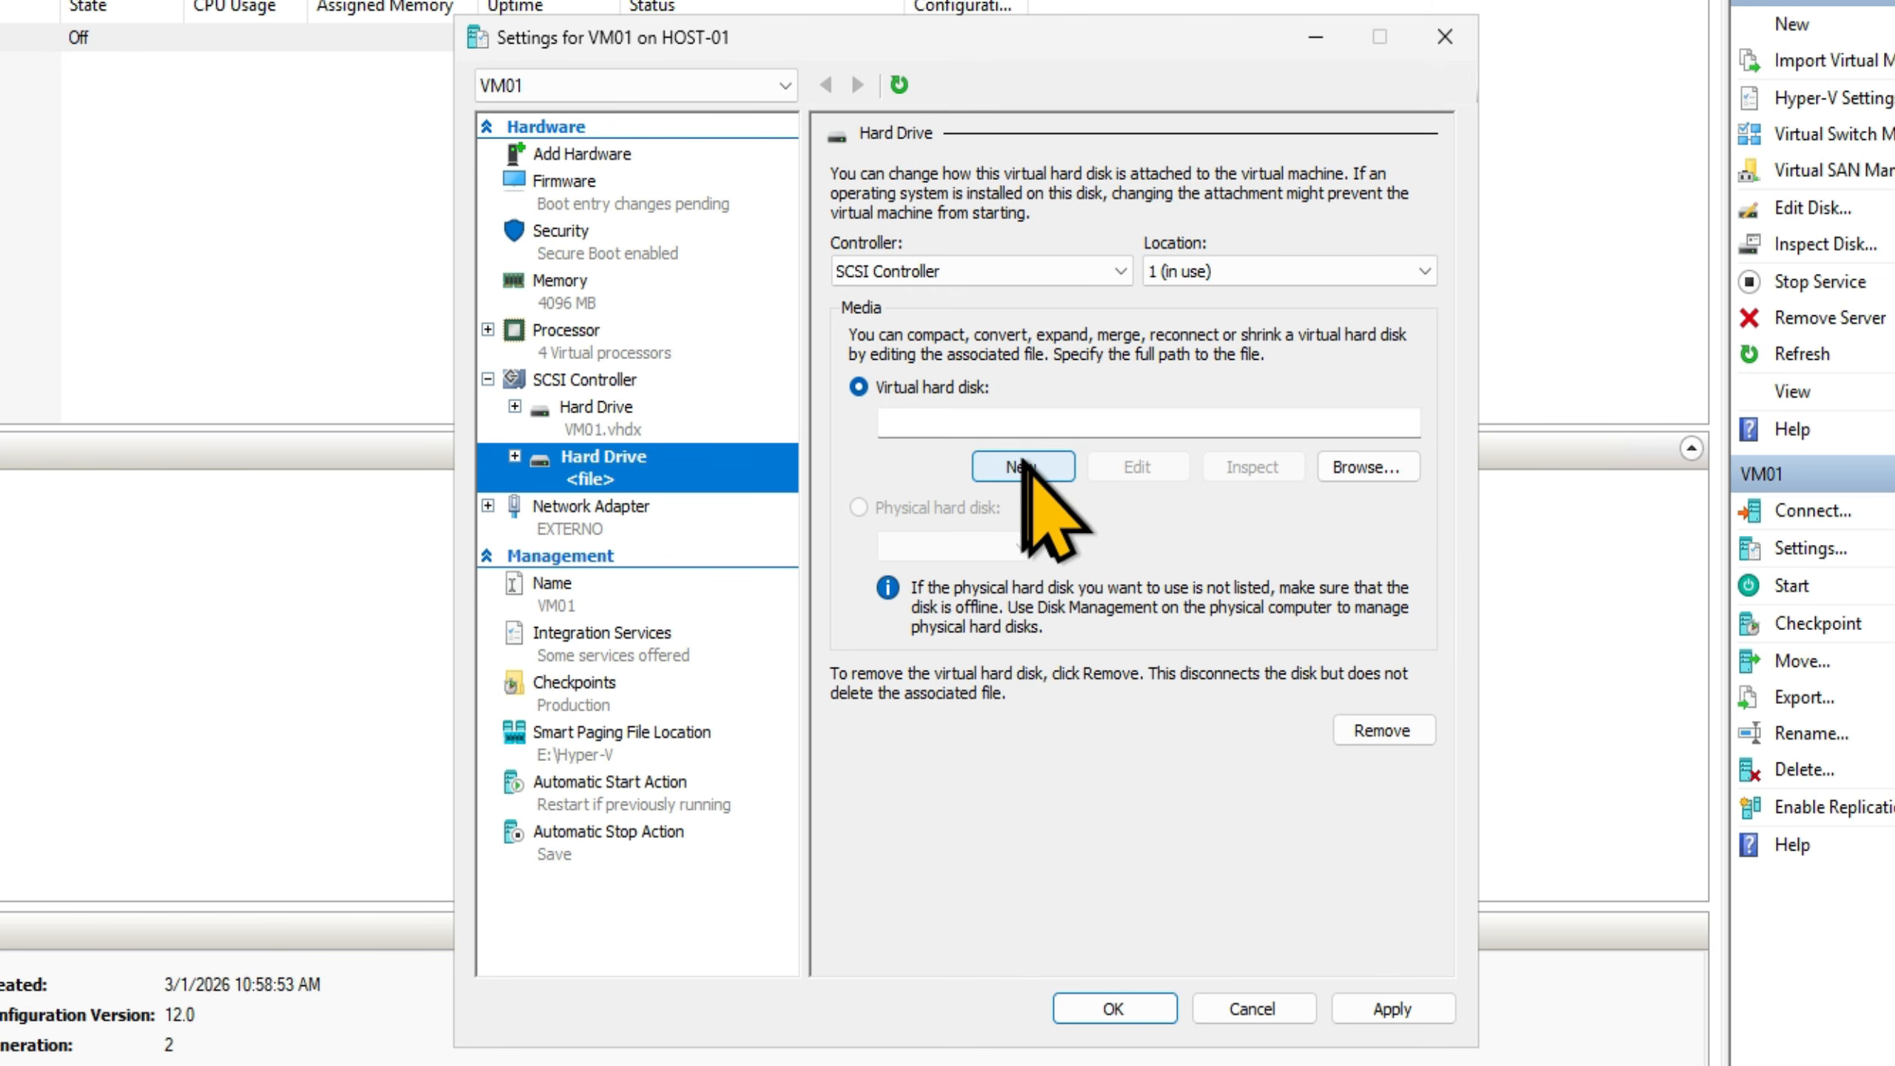
{"action": "left_click", "coordinate": [1365, 467]}
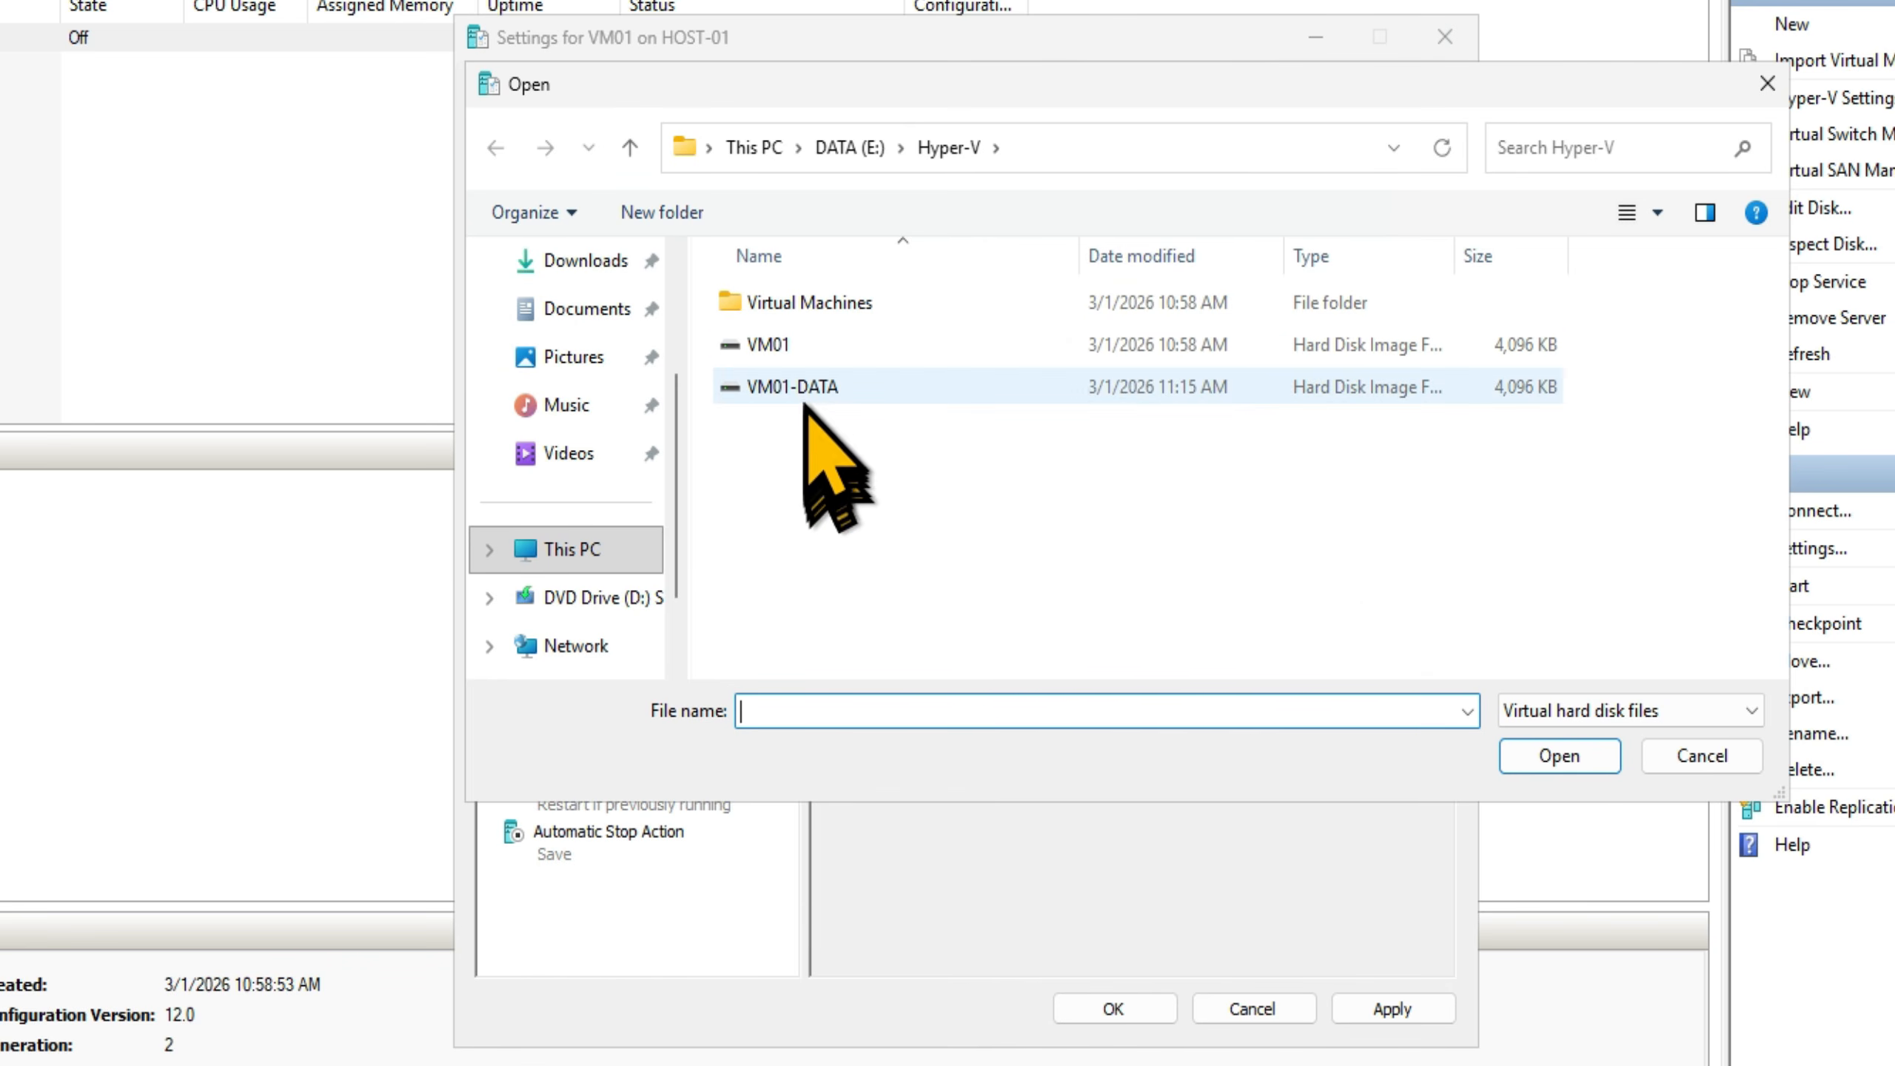
{"action": "left_click", "coordinate": [806, 390]}
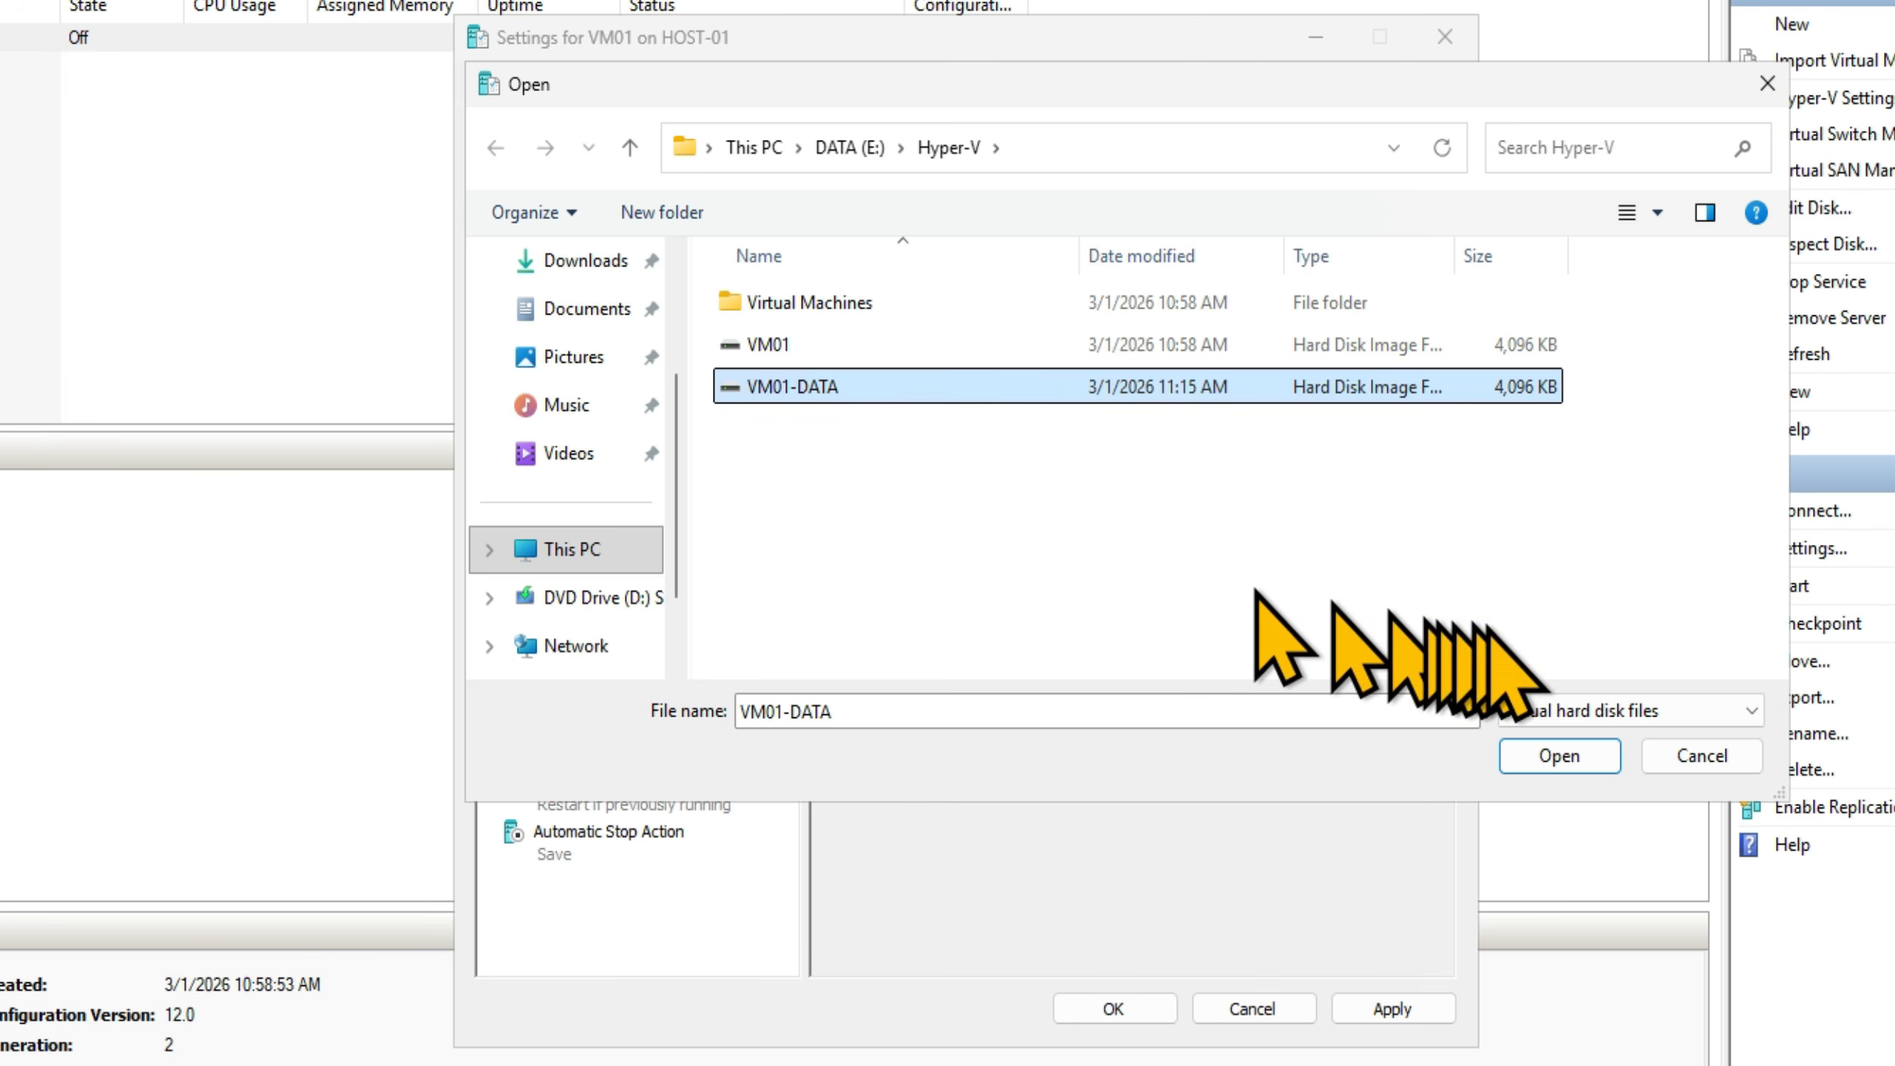
{"action": "left_click", "coordinate": [1561, 758]}
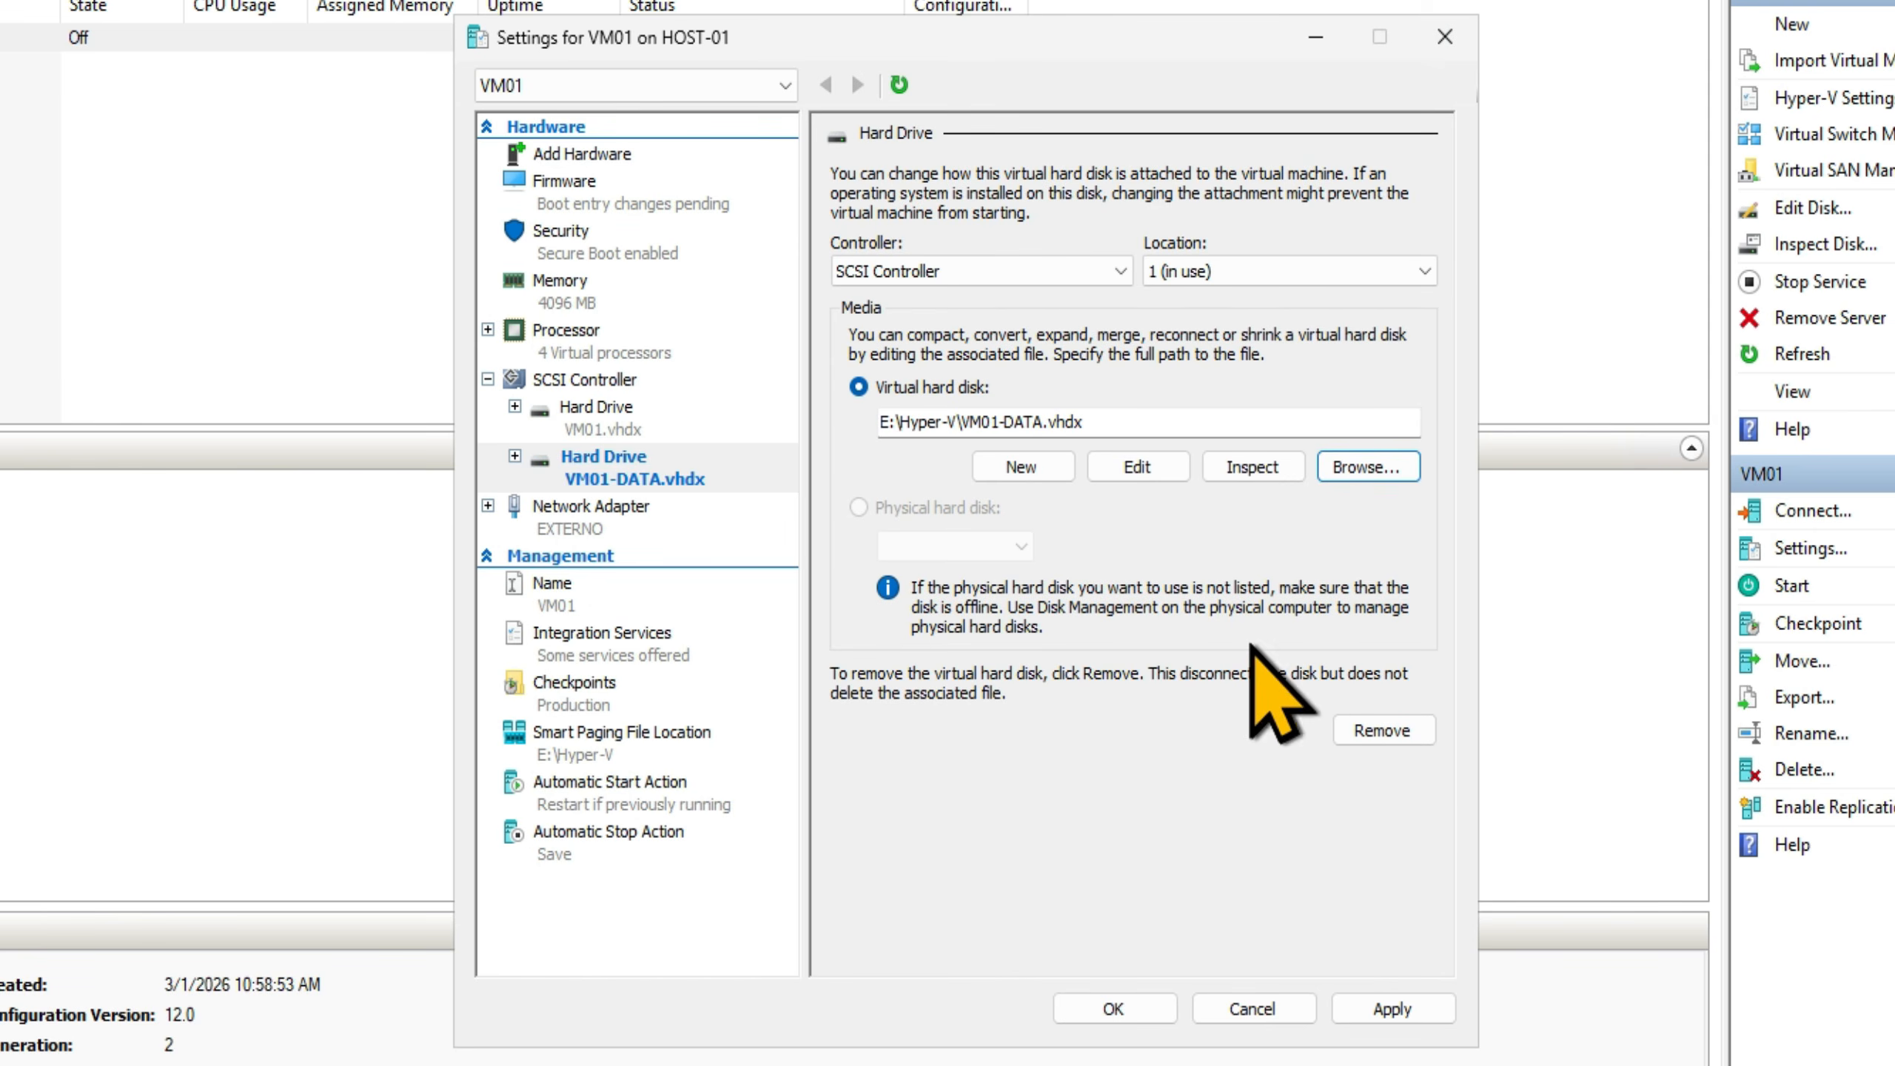
{"action": "left_click", "coordinate": [1392, 1009]}
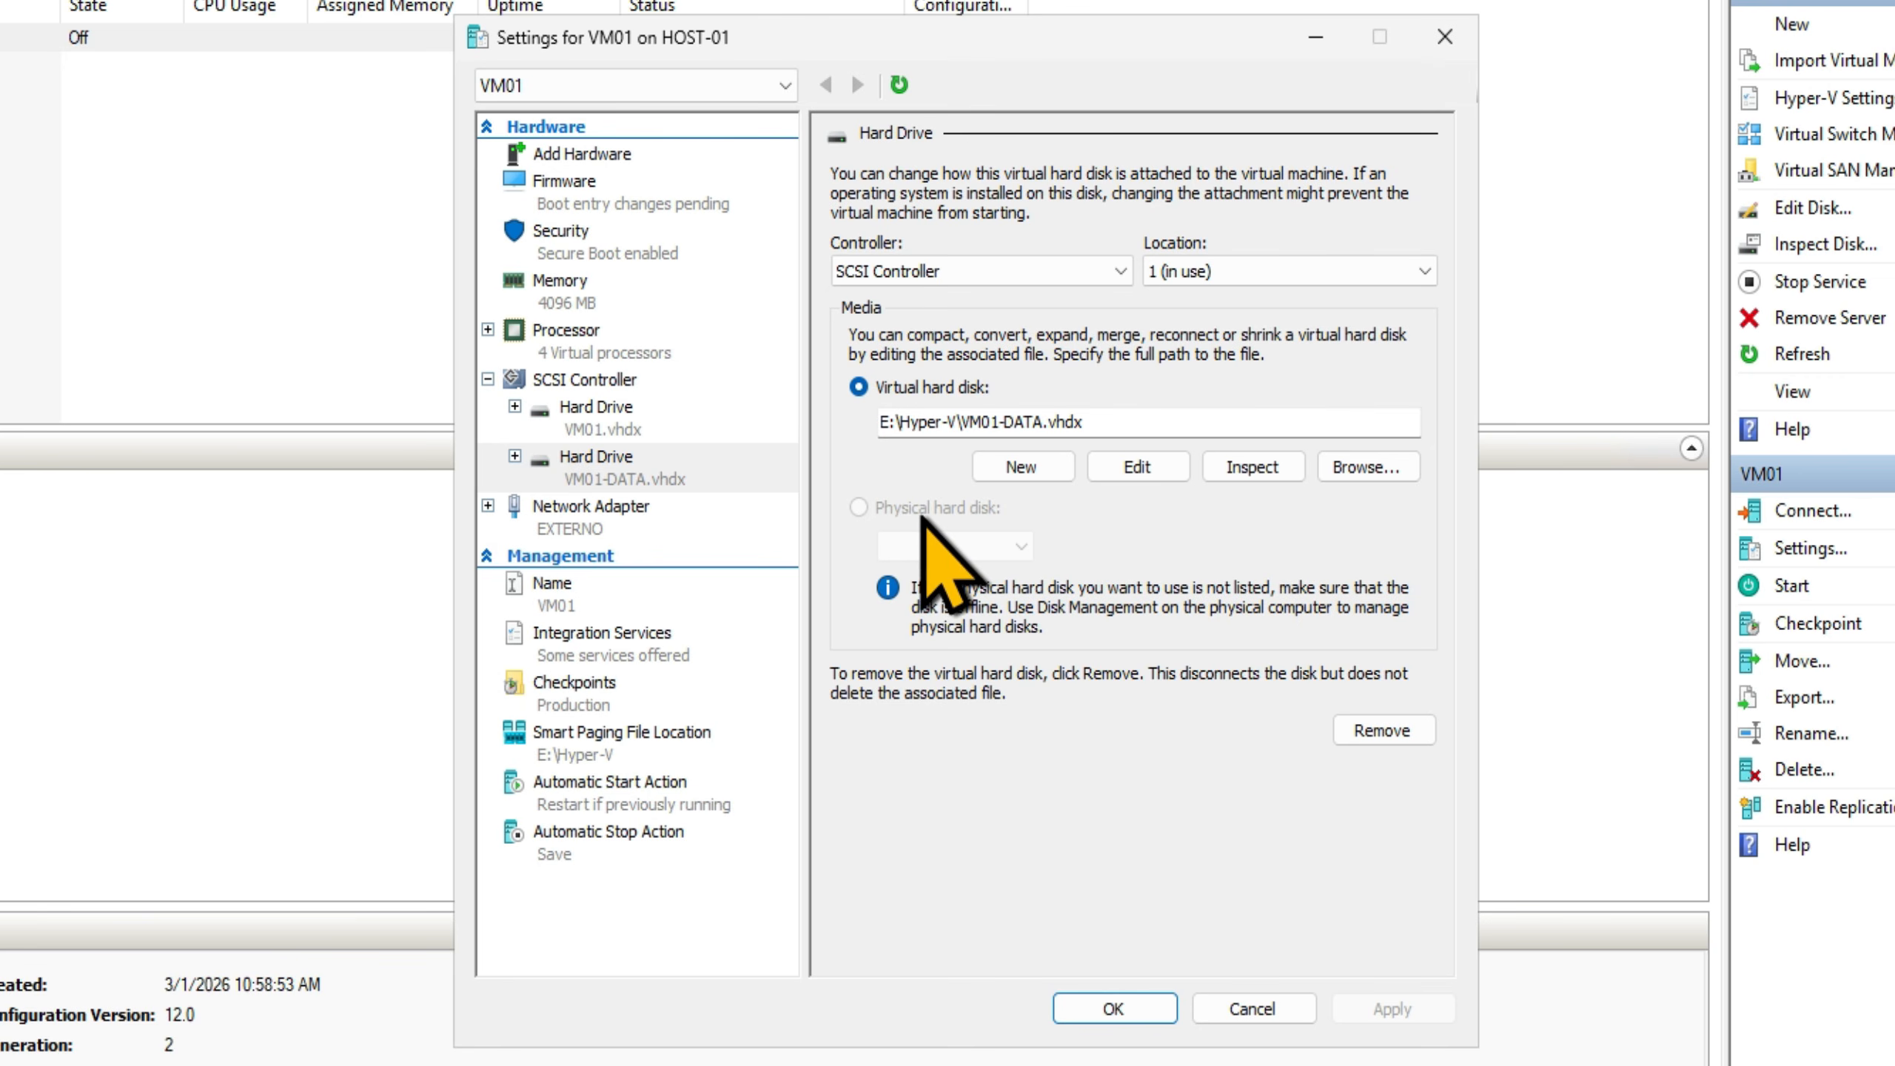
- Examine the virtual switches available to the network adapter, keeping EXTERNO, and the name and notes settings of VM01
{"action": "left_click", "coordinate": [601, 522]}
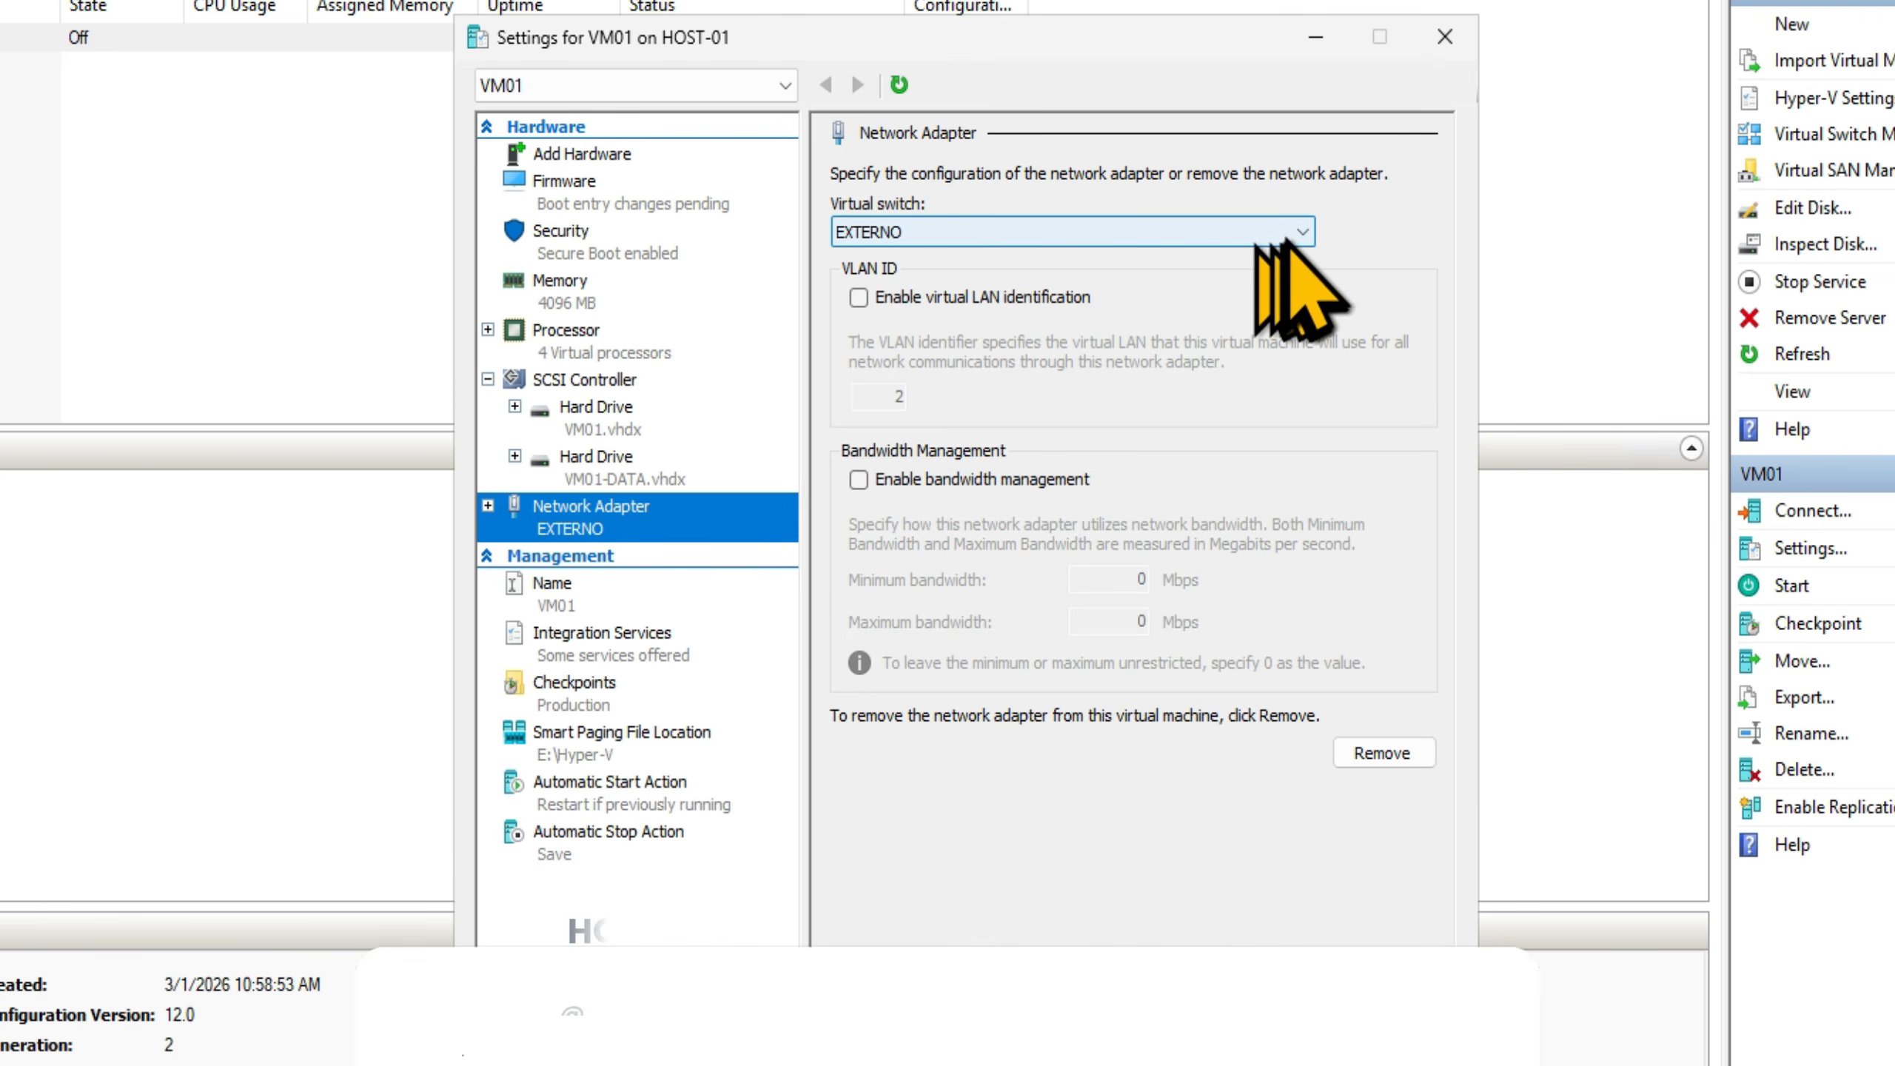
{"action": "left_click", "coordinate": [1190, 236]}
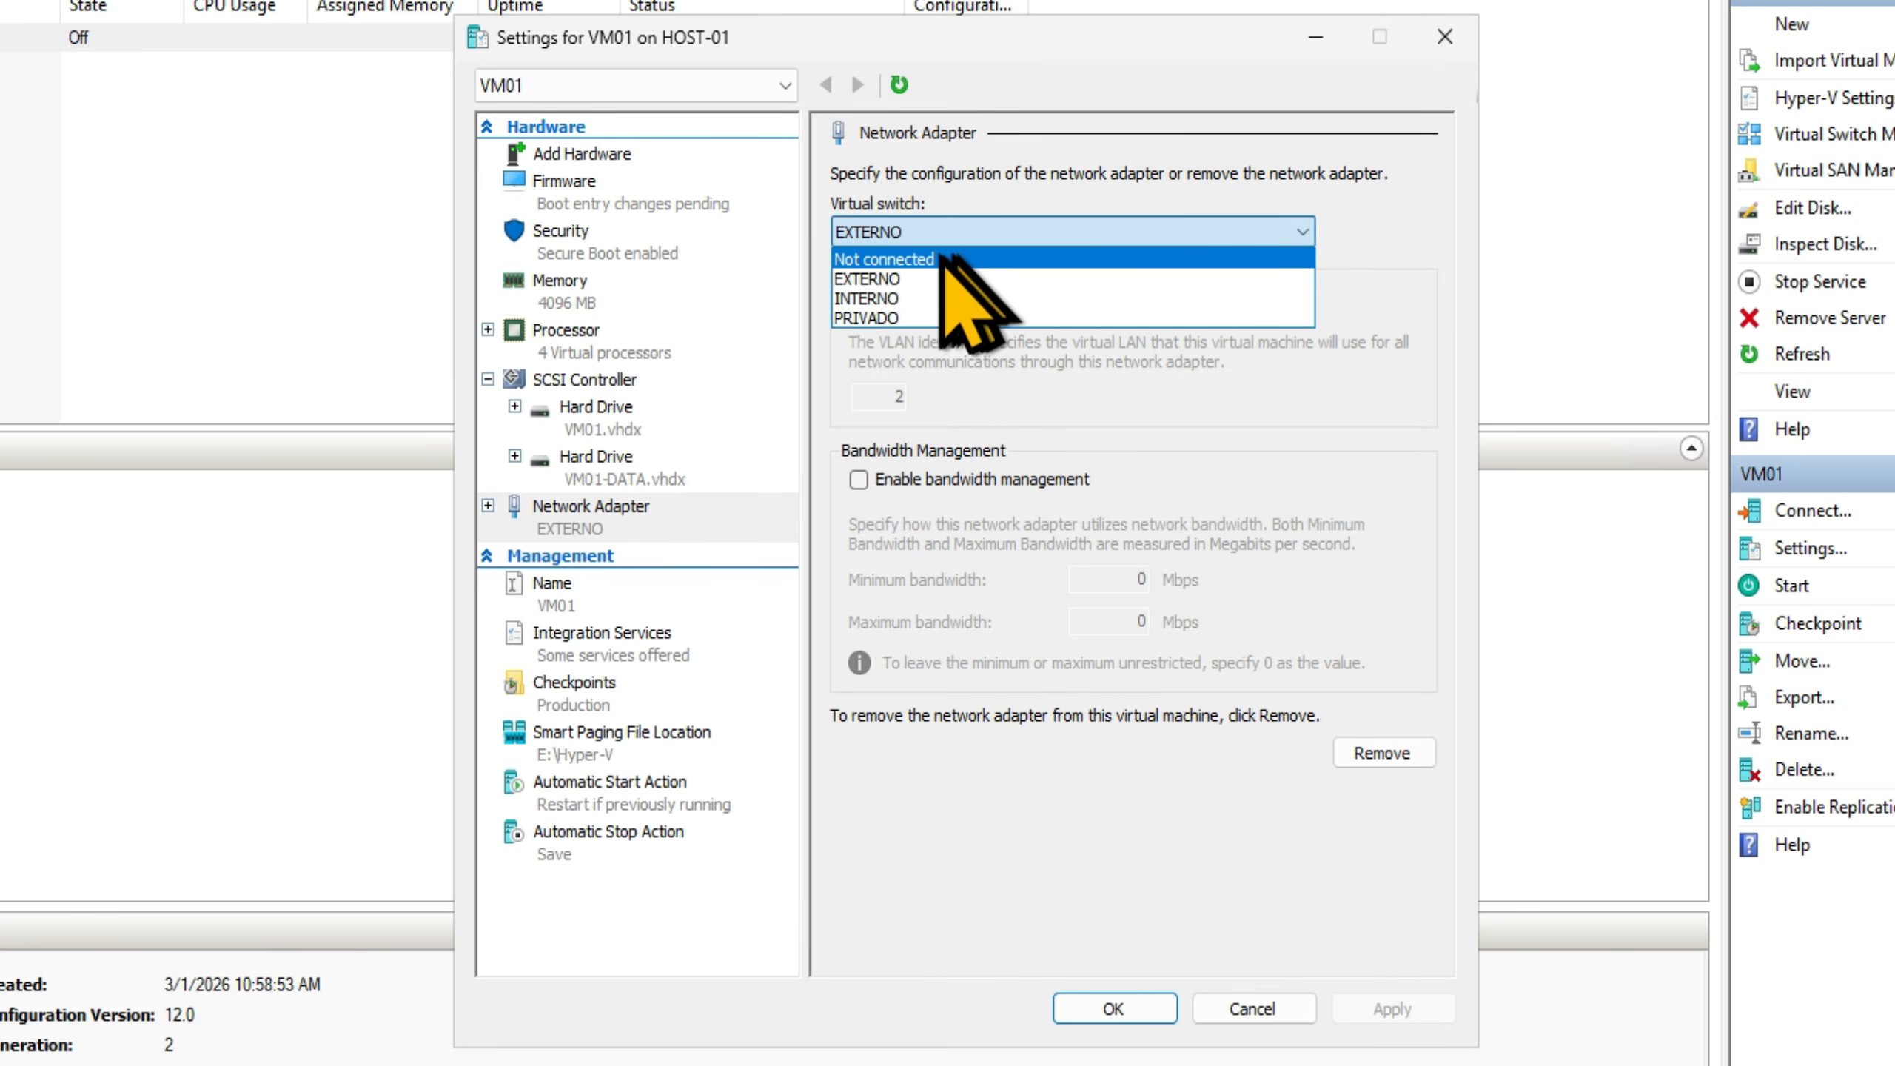
{"action": "left_click", "coordinate": [1389, 234]}
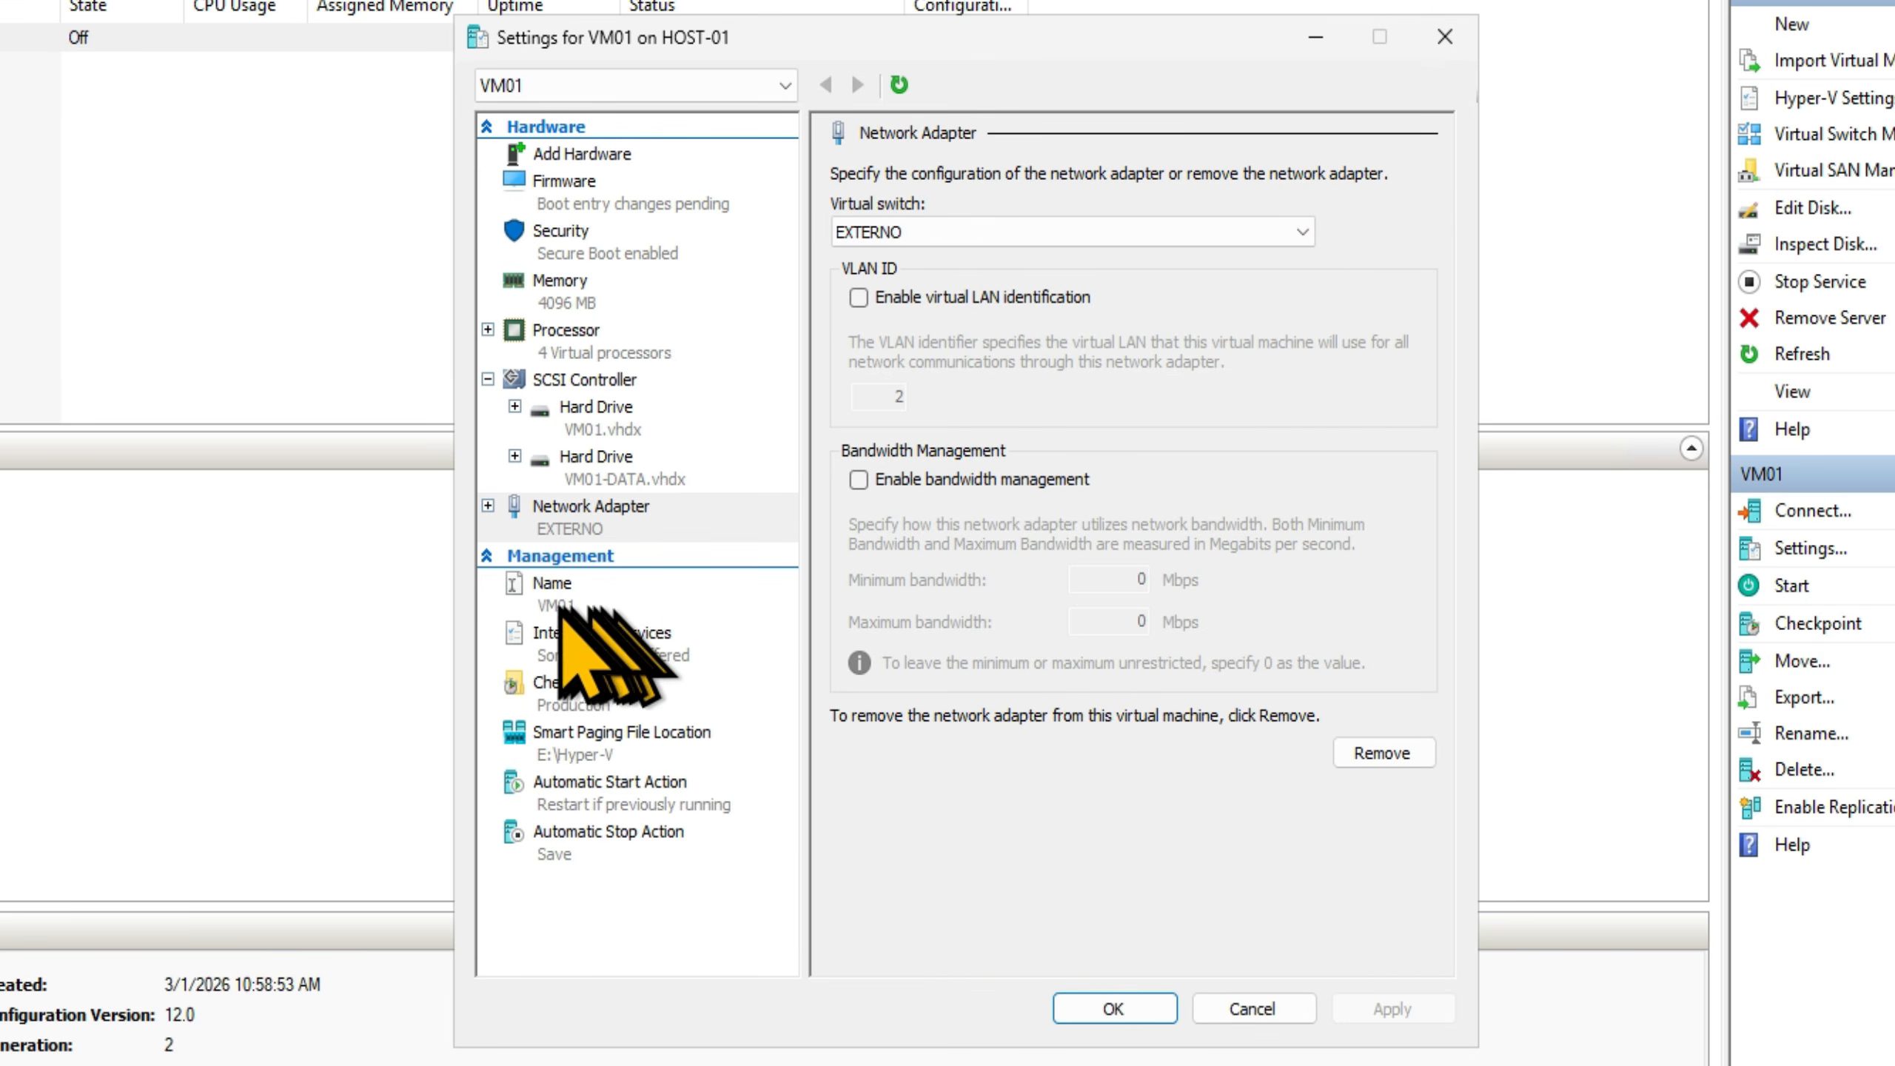
{"action": "left_click", "coordinate": [592, 585]}
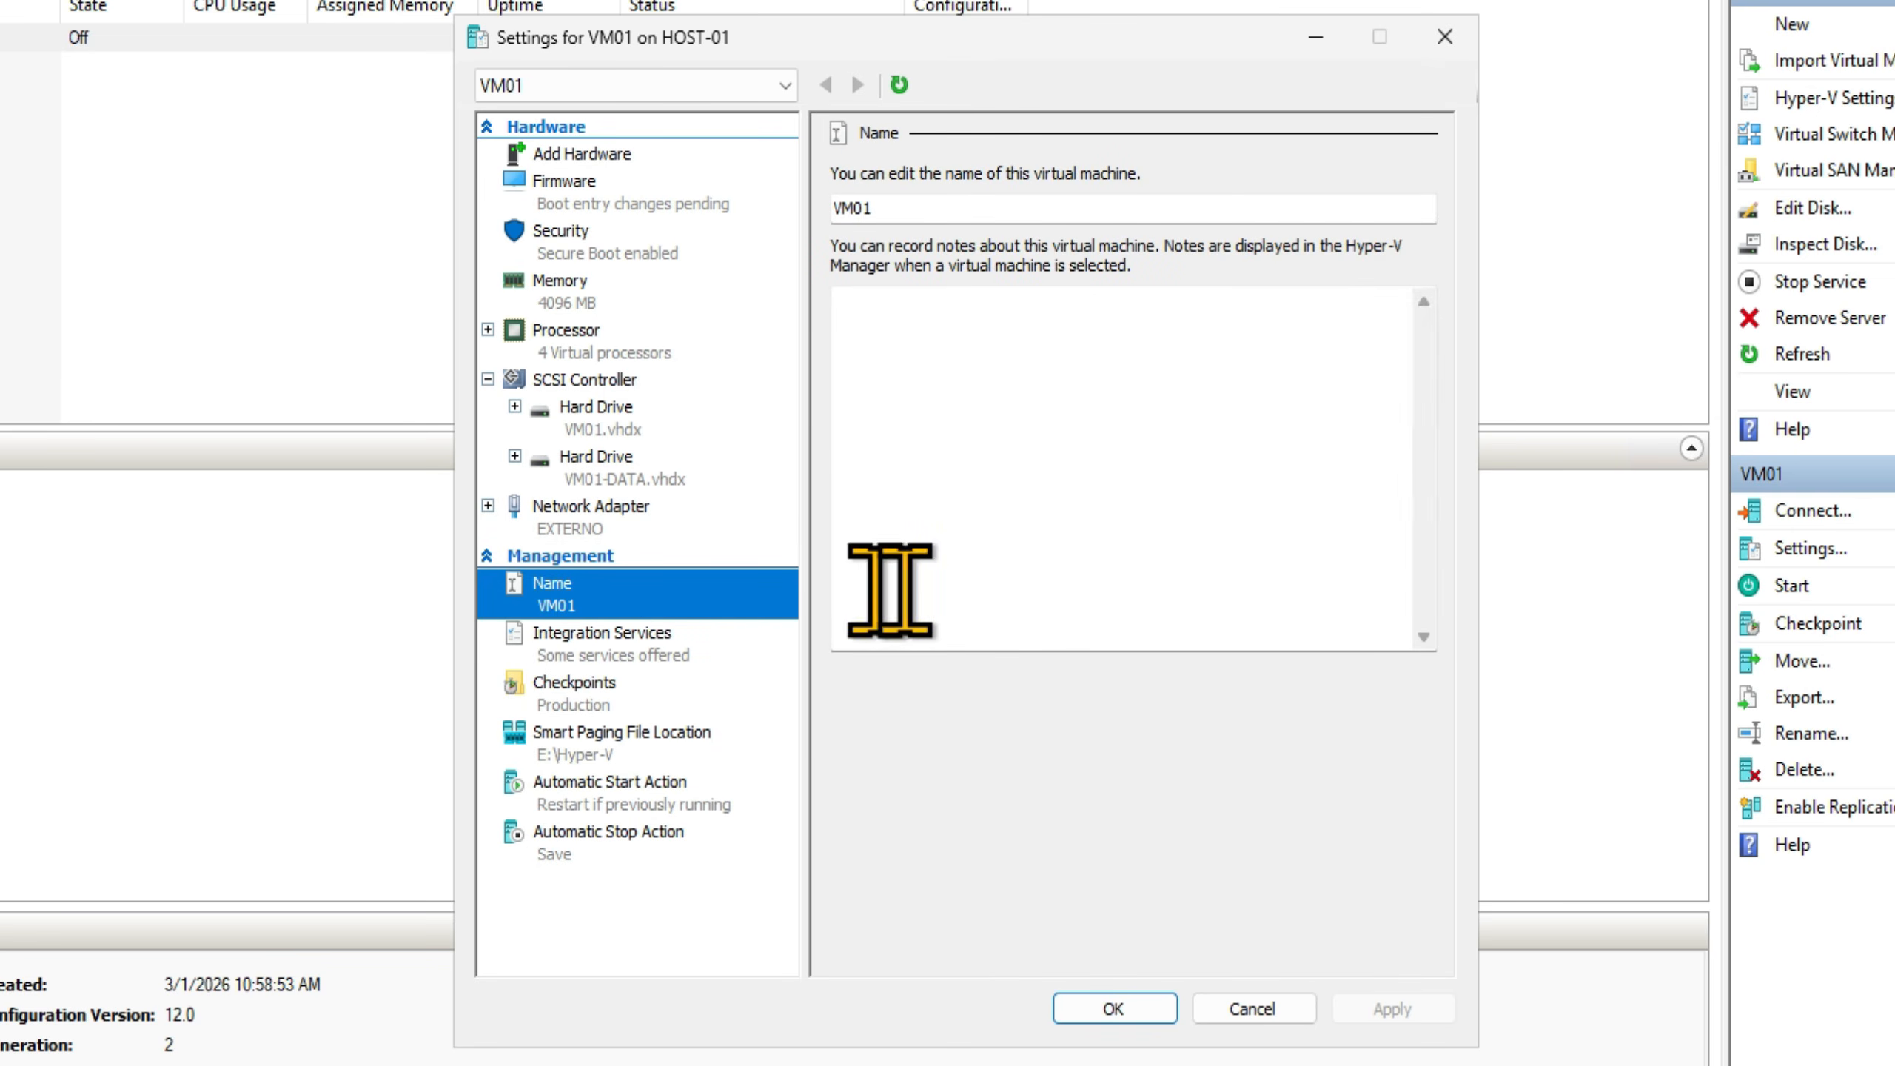
{"action": "left_click", "coordinate": [1013, 373]}
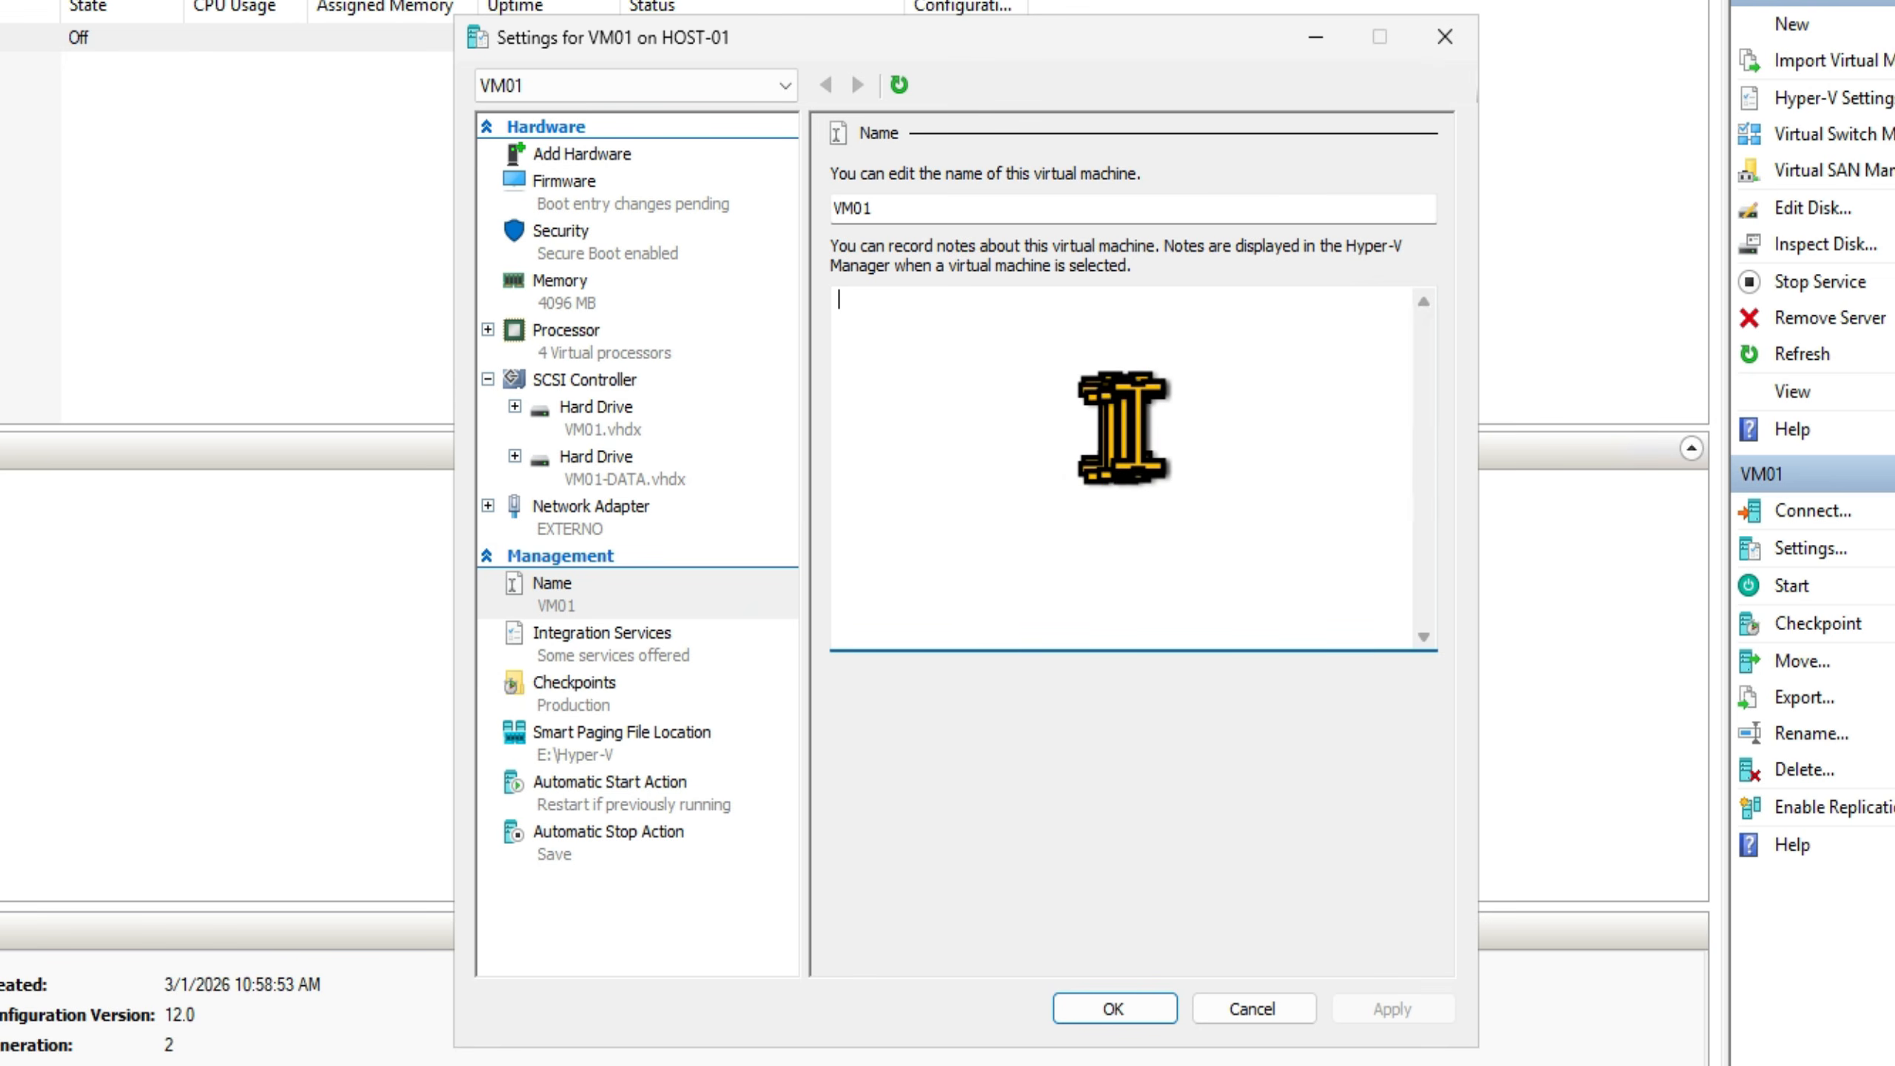
- Enable Guest services in VM01's integration services and apply the change
{"action": "left_click", "coordinate": [631, 640]}
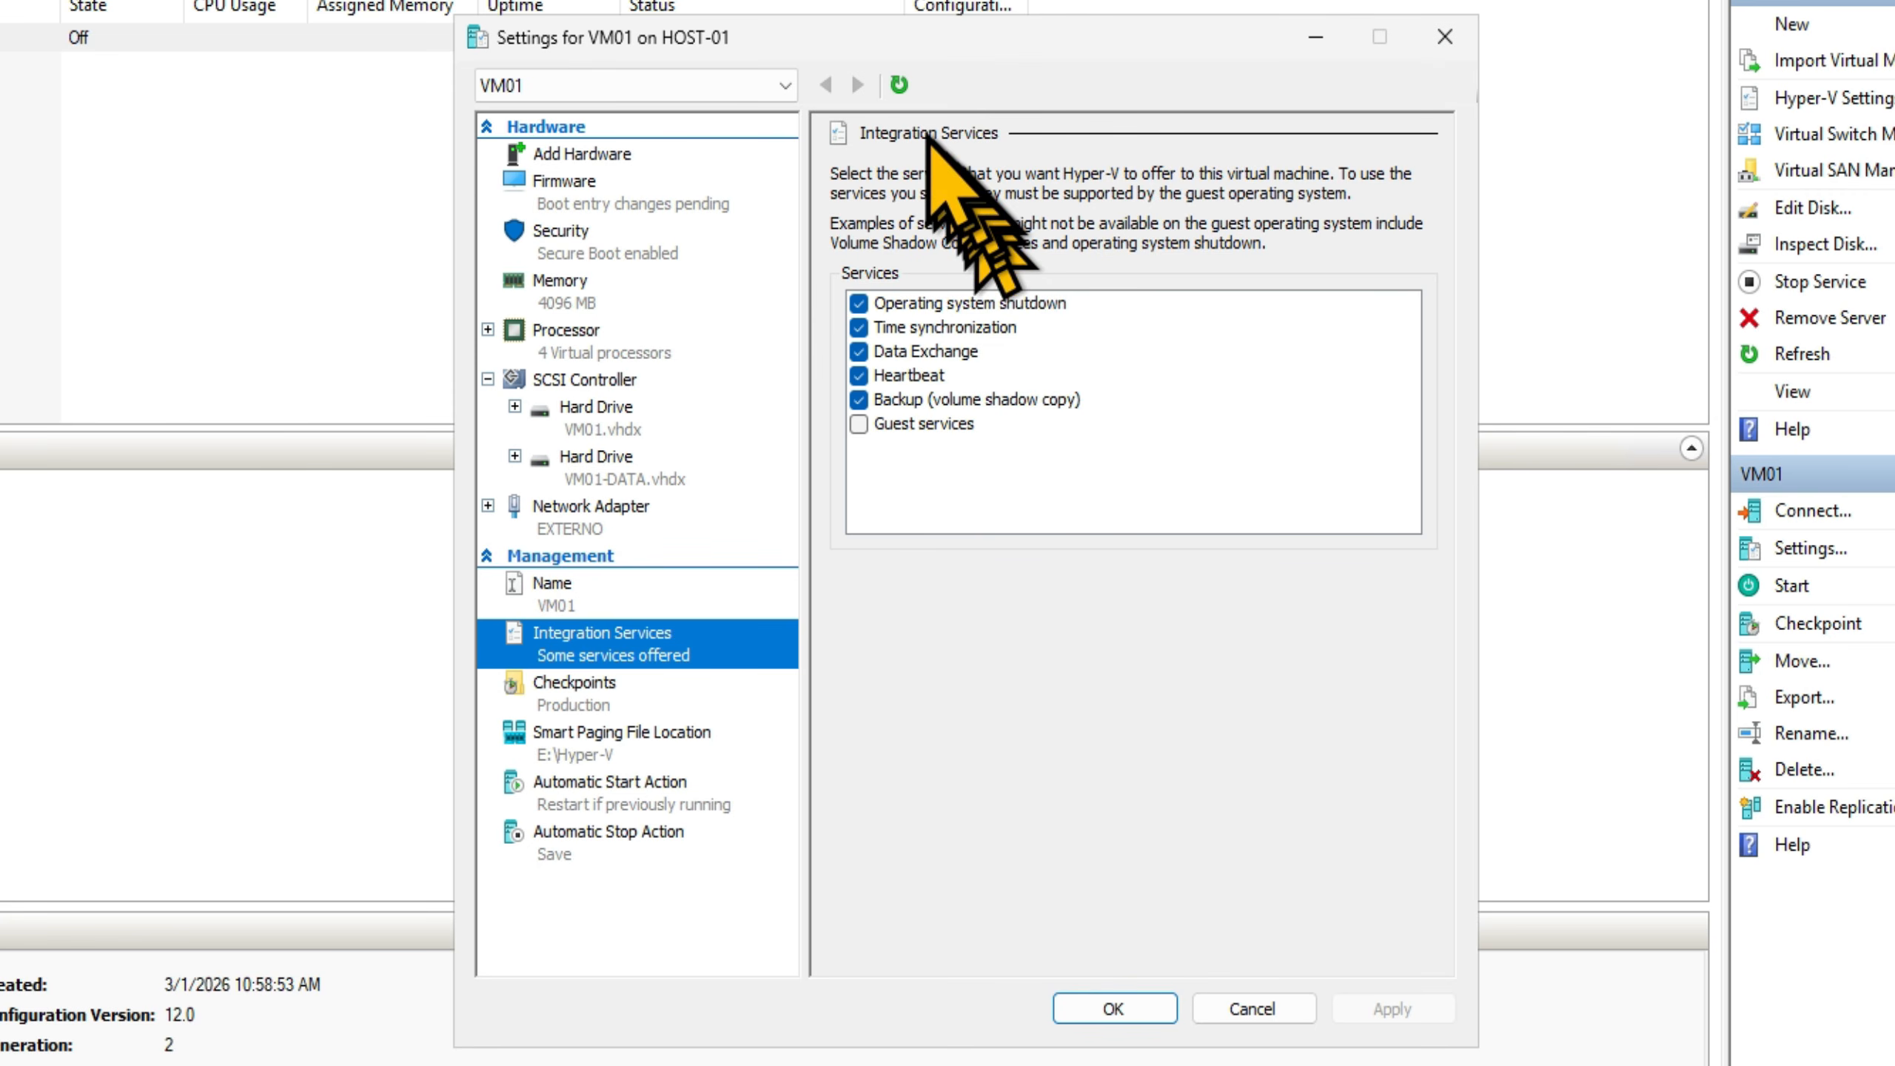
{"action": "left_click", "coordinate": [859, 423]}
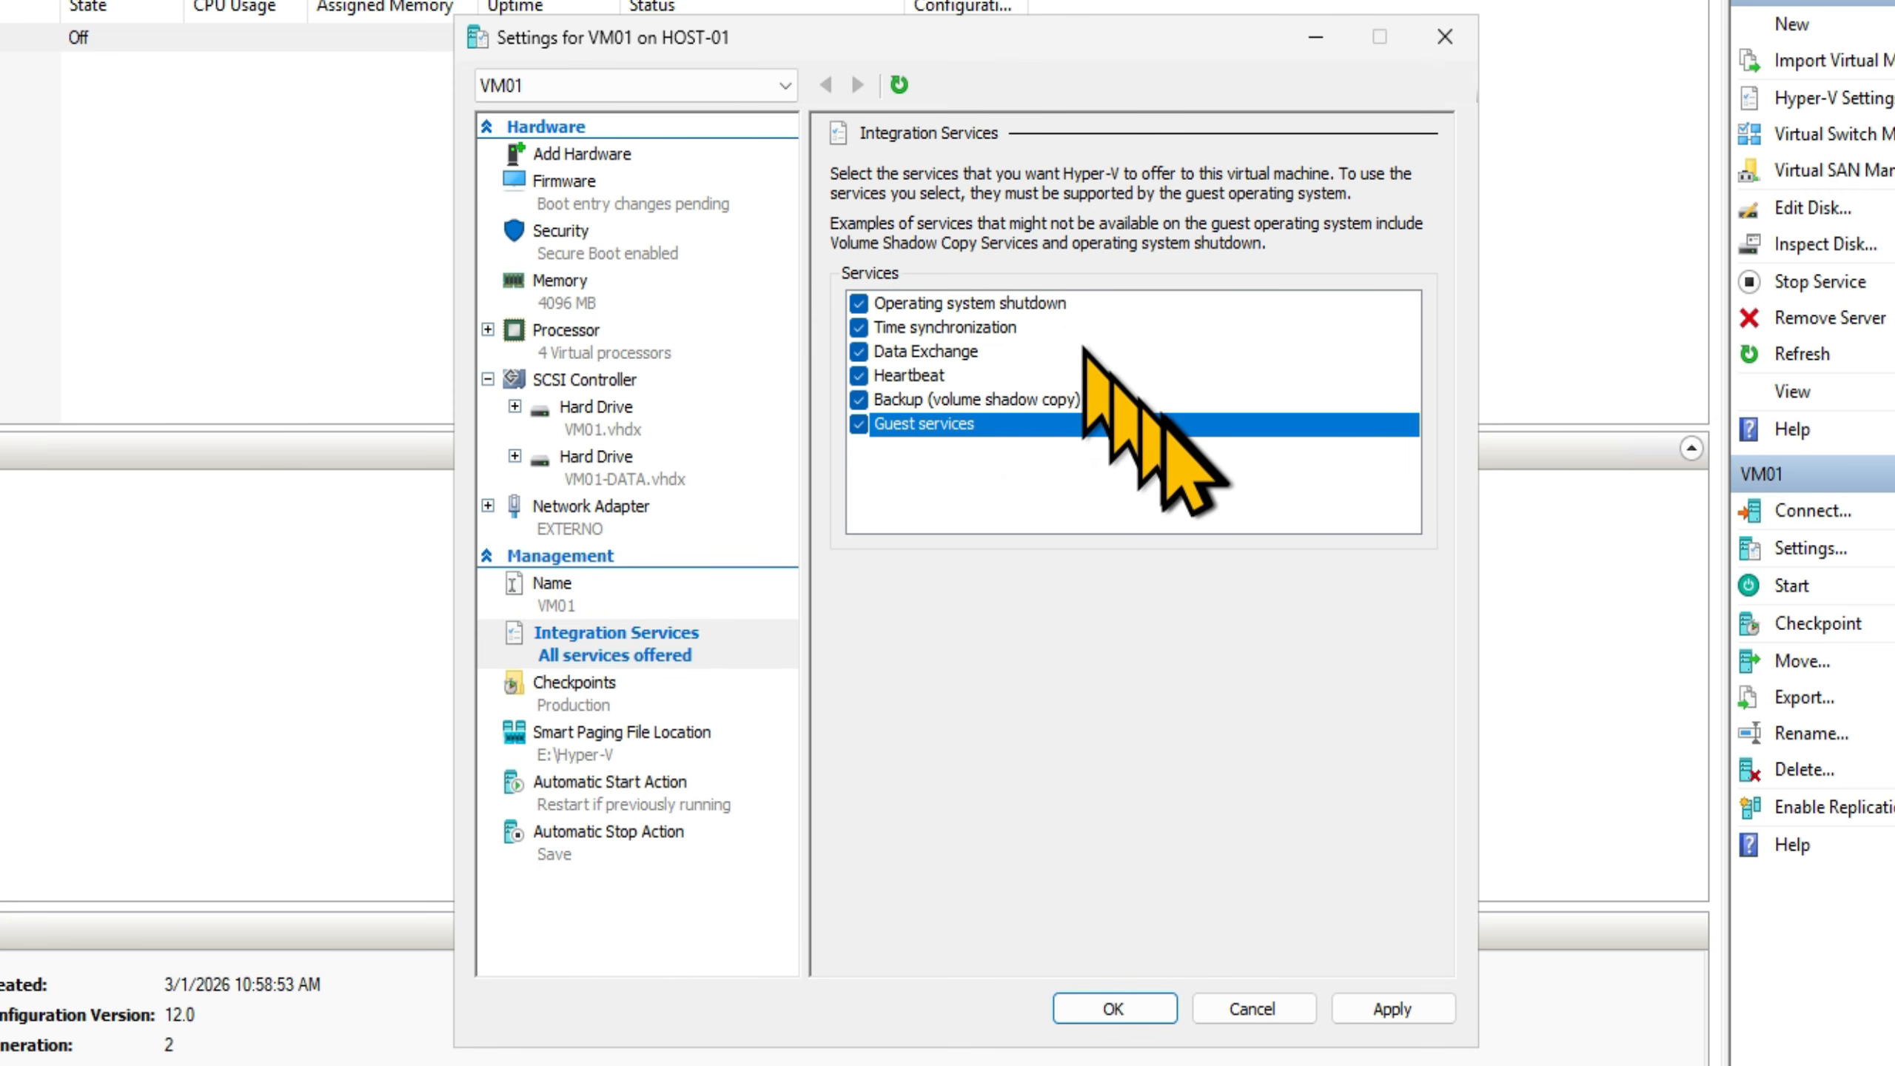
{"action": "left_click", "coordinate": [1392, 1008]}
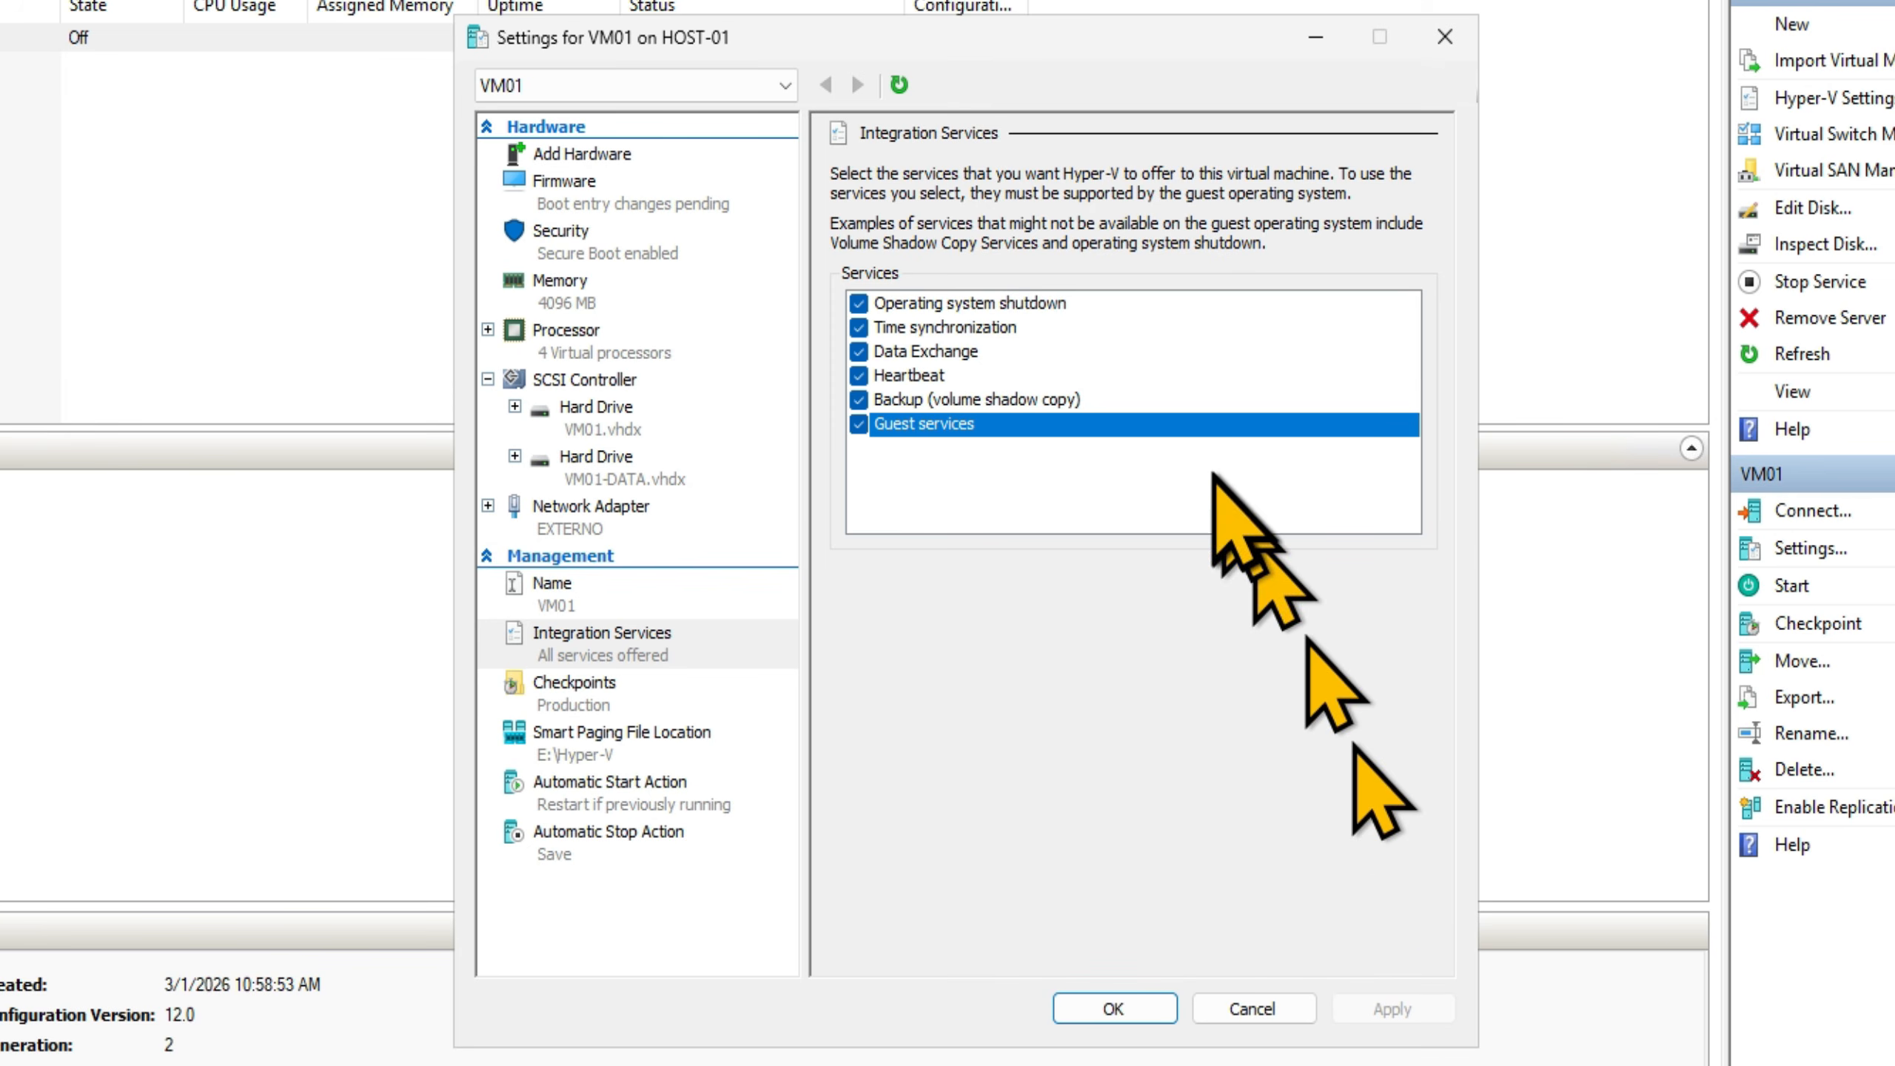
{"action": "left_click", "coordinate": [972, 329]}
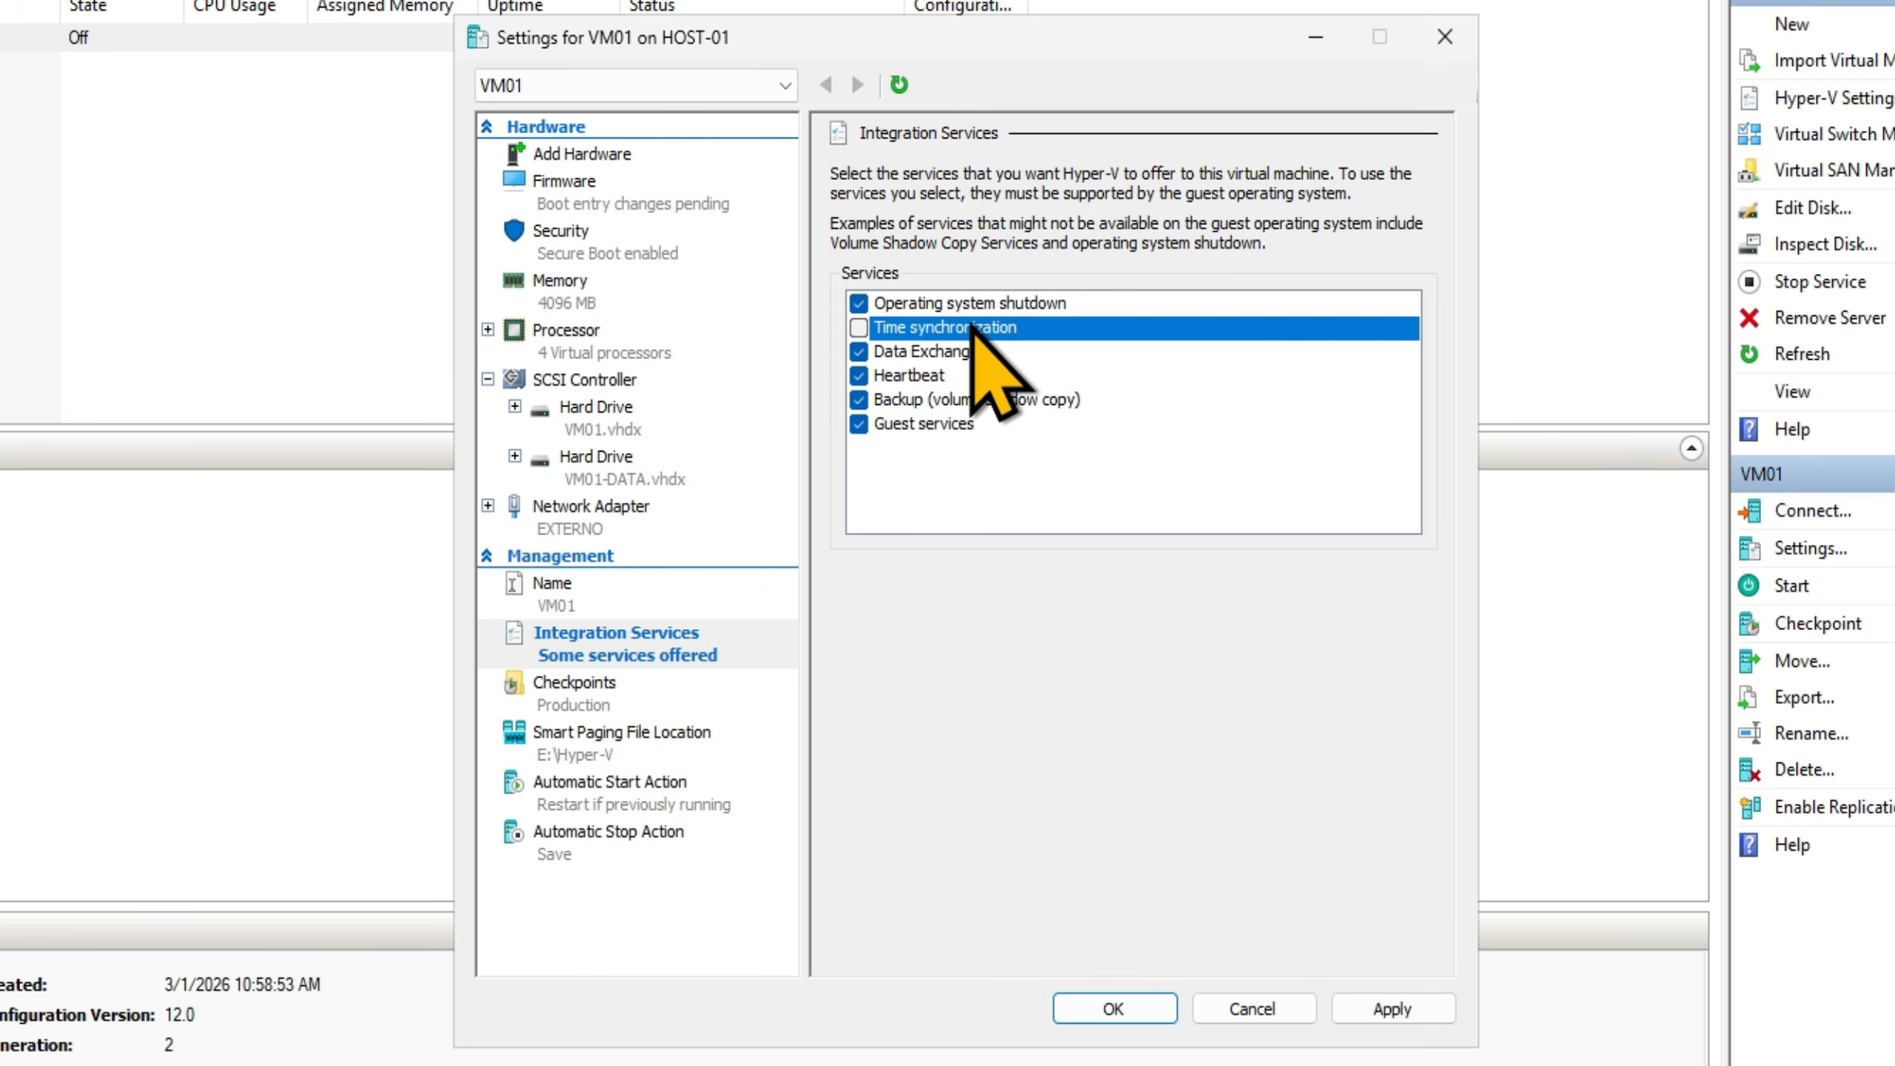
{"action": "left_click", "coordinate": [921, 329]}
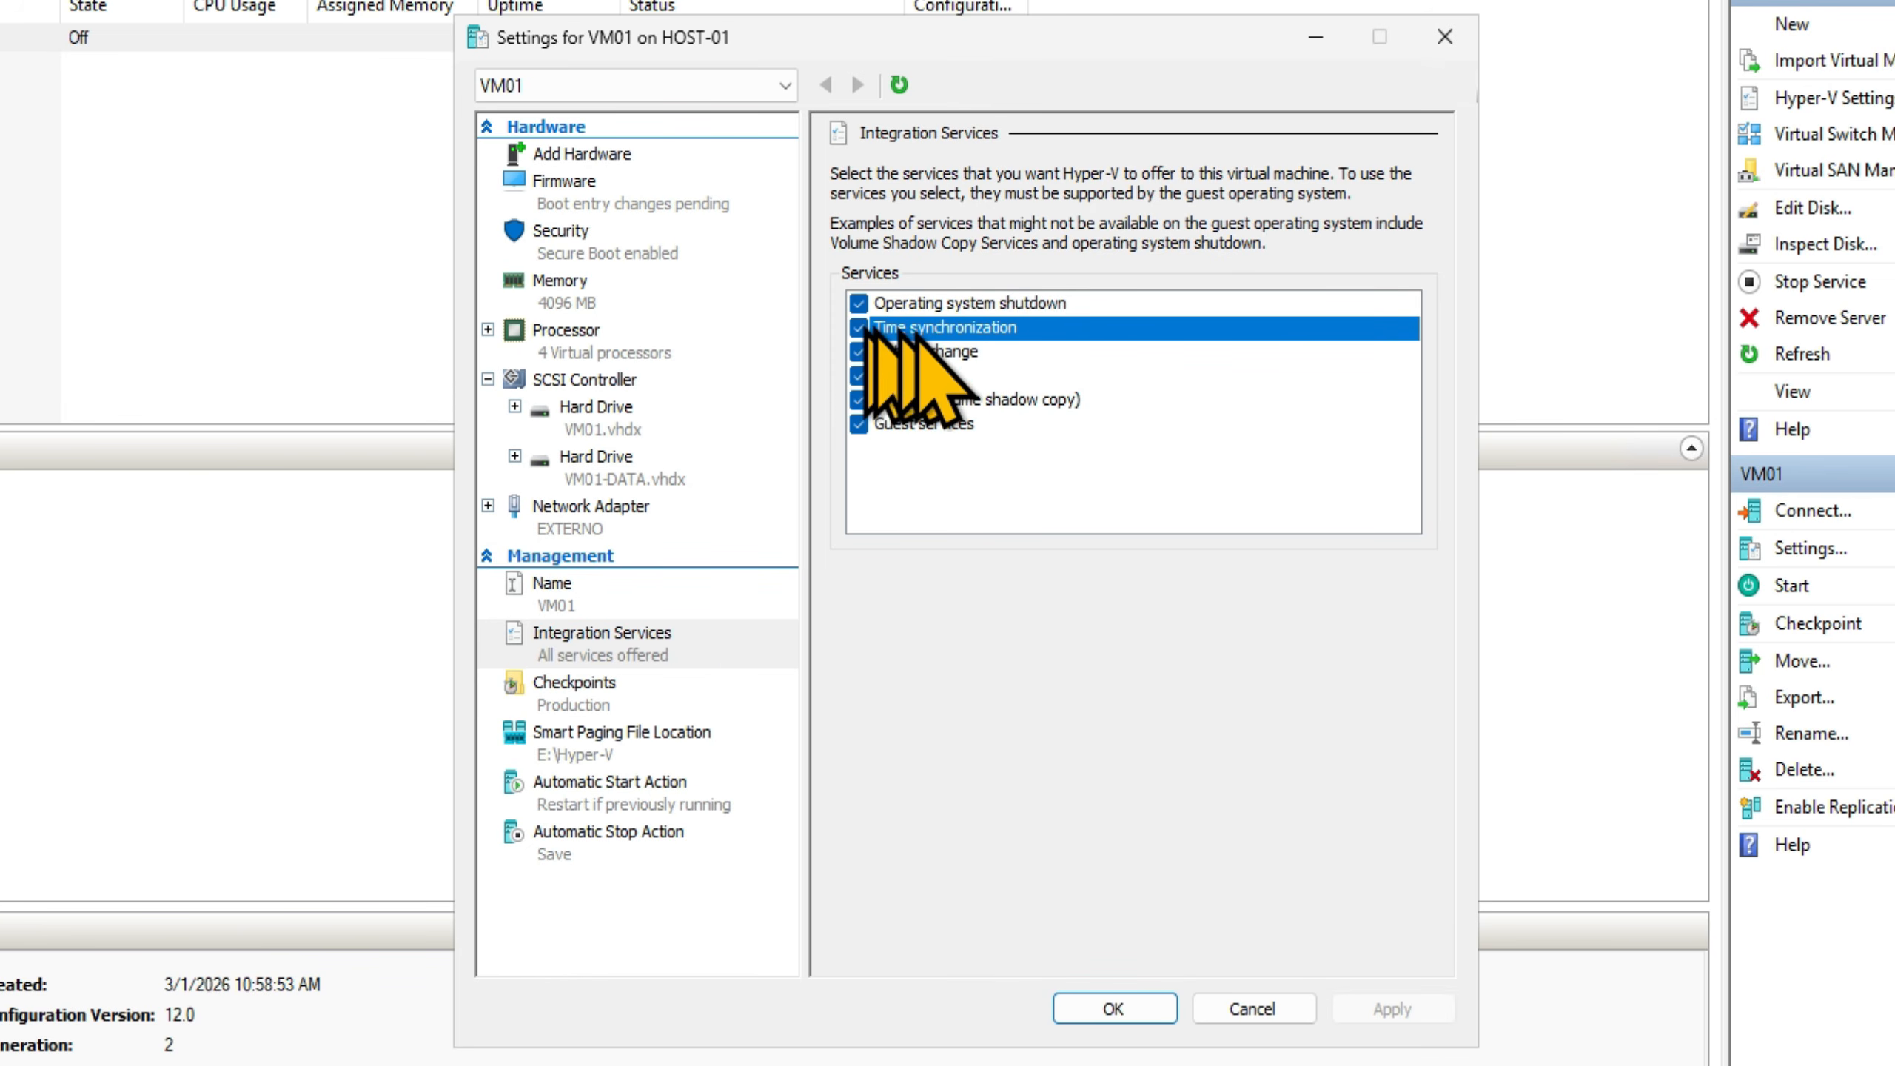
{"action": "left_click", "coordinate": [1391, 1014]}
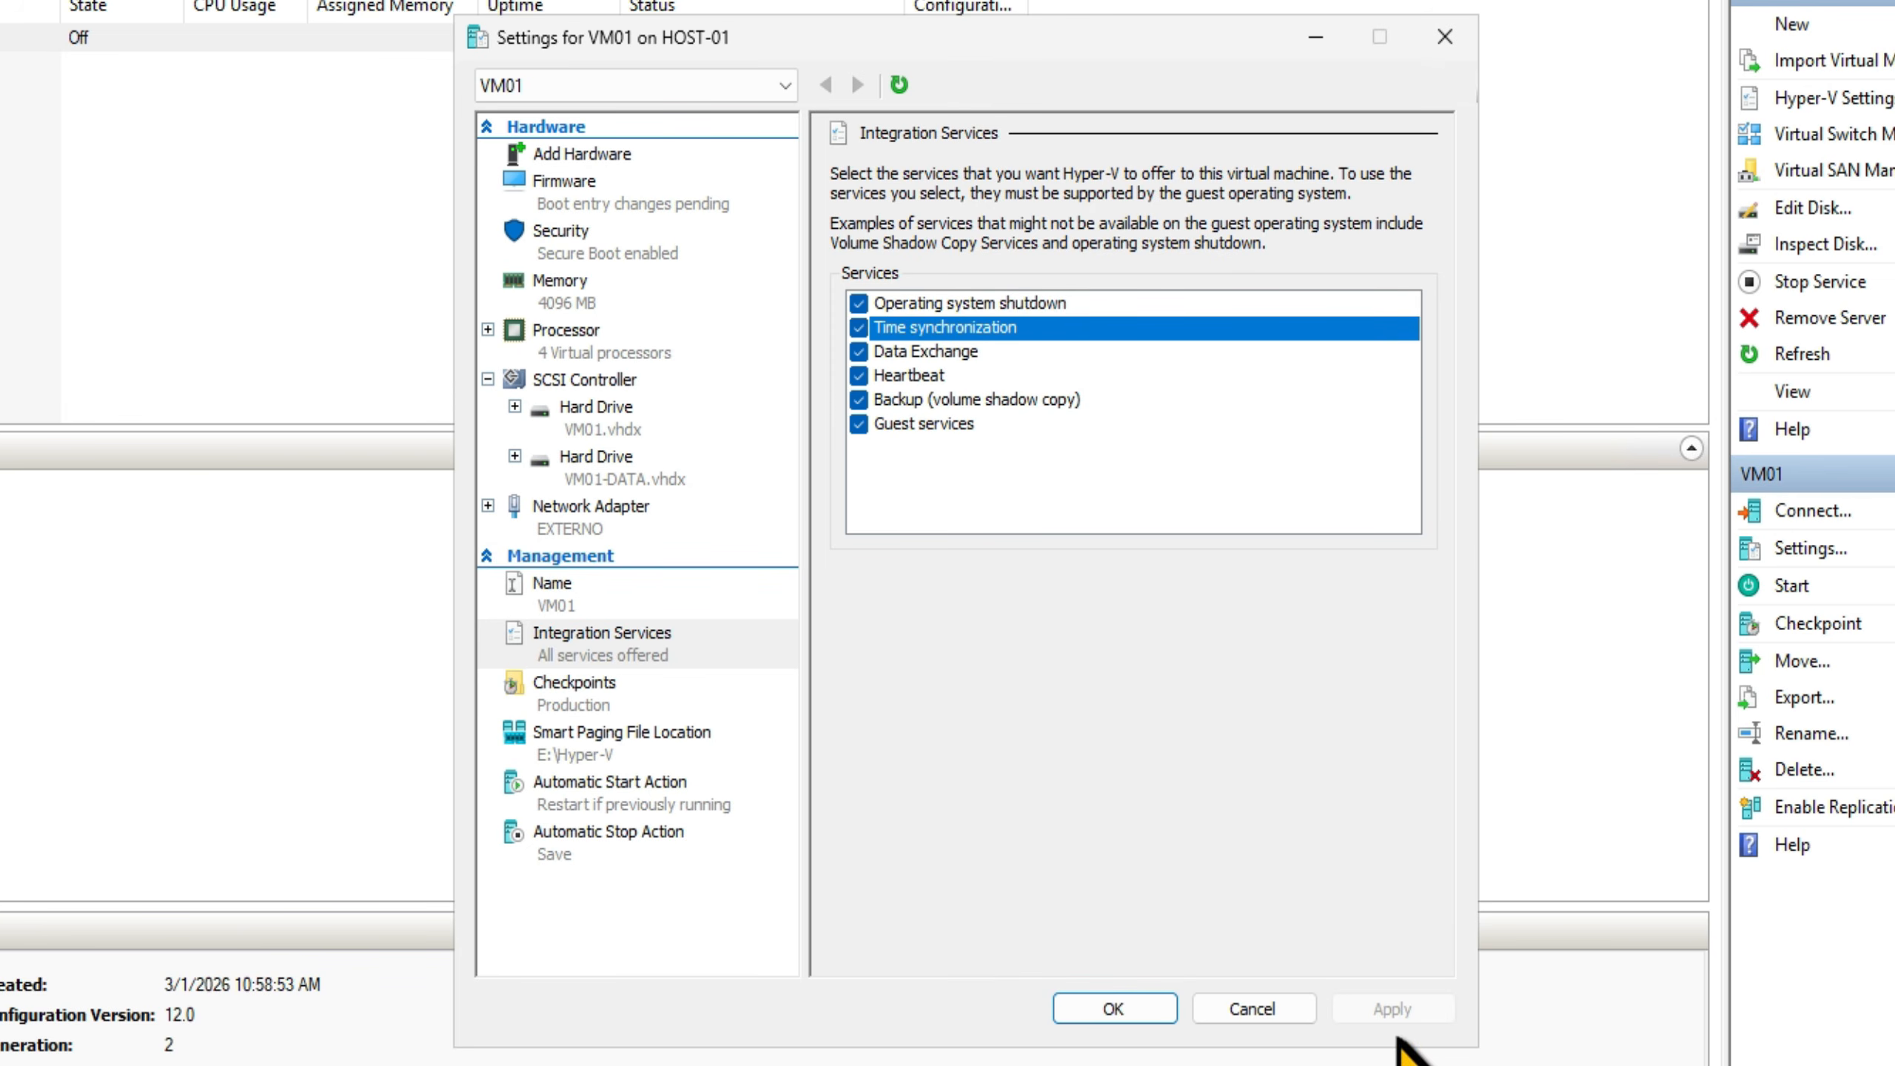
- Examine VM01's checkpoint, Smart Paging file, automatic start and automatic stop settings, and its firmware boot order
{"action": "left_click", "coordinate": [591, 698]}
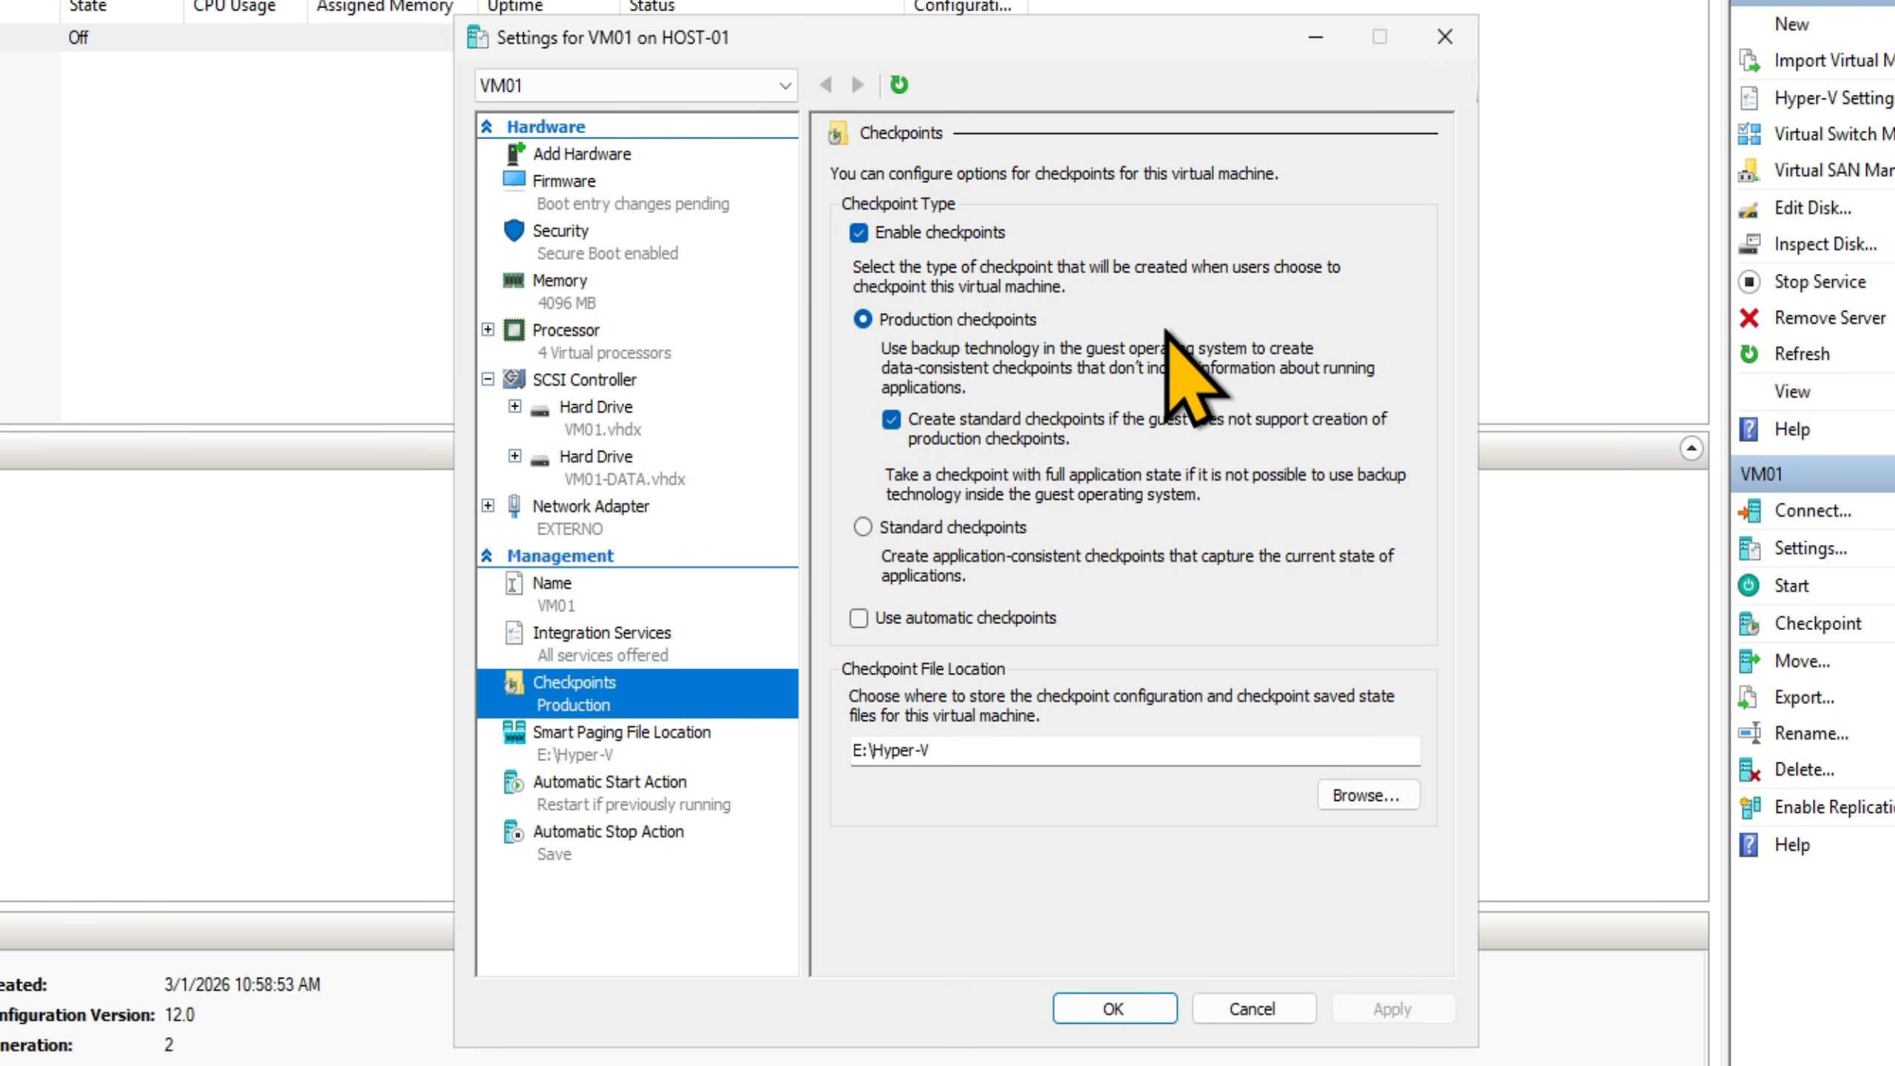
{"action": "left_click", "coordinate": [618, 735]}
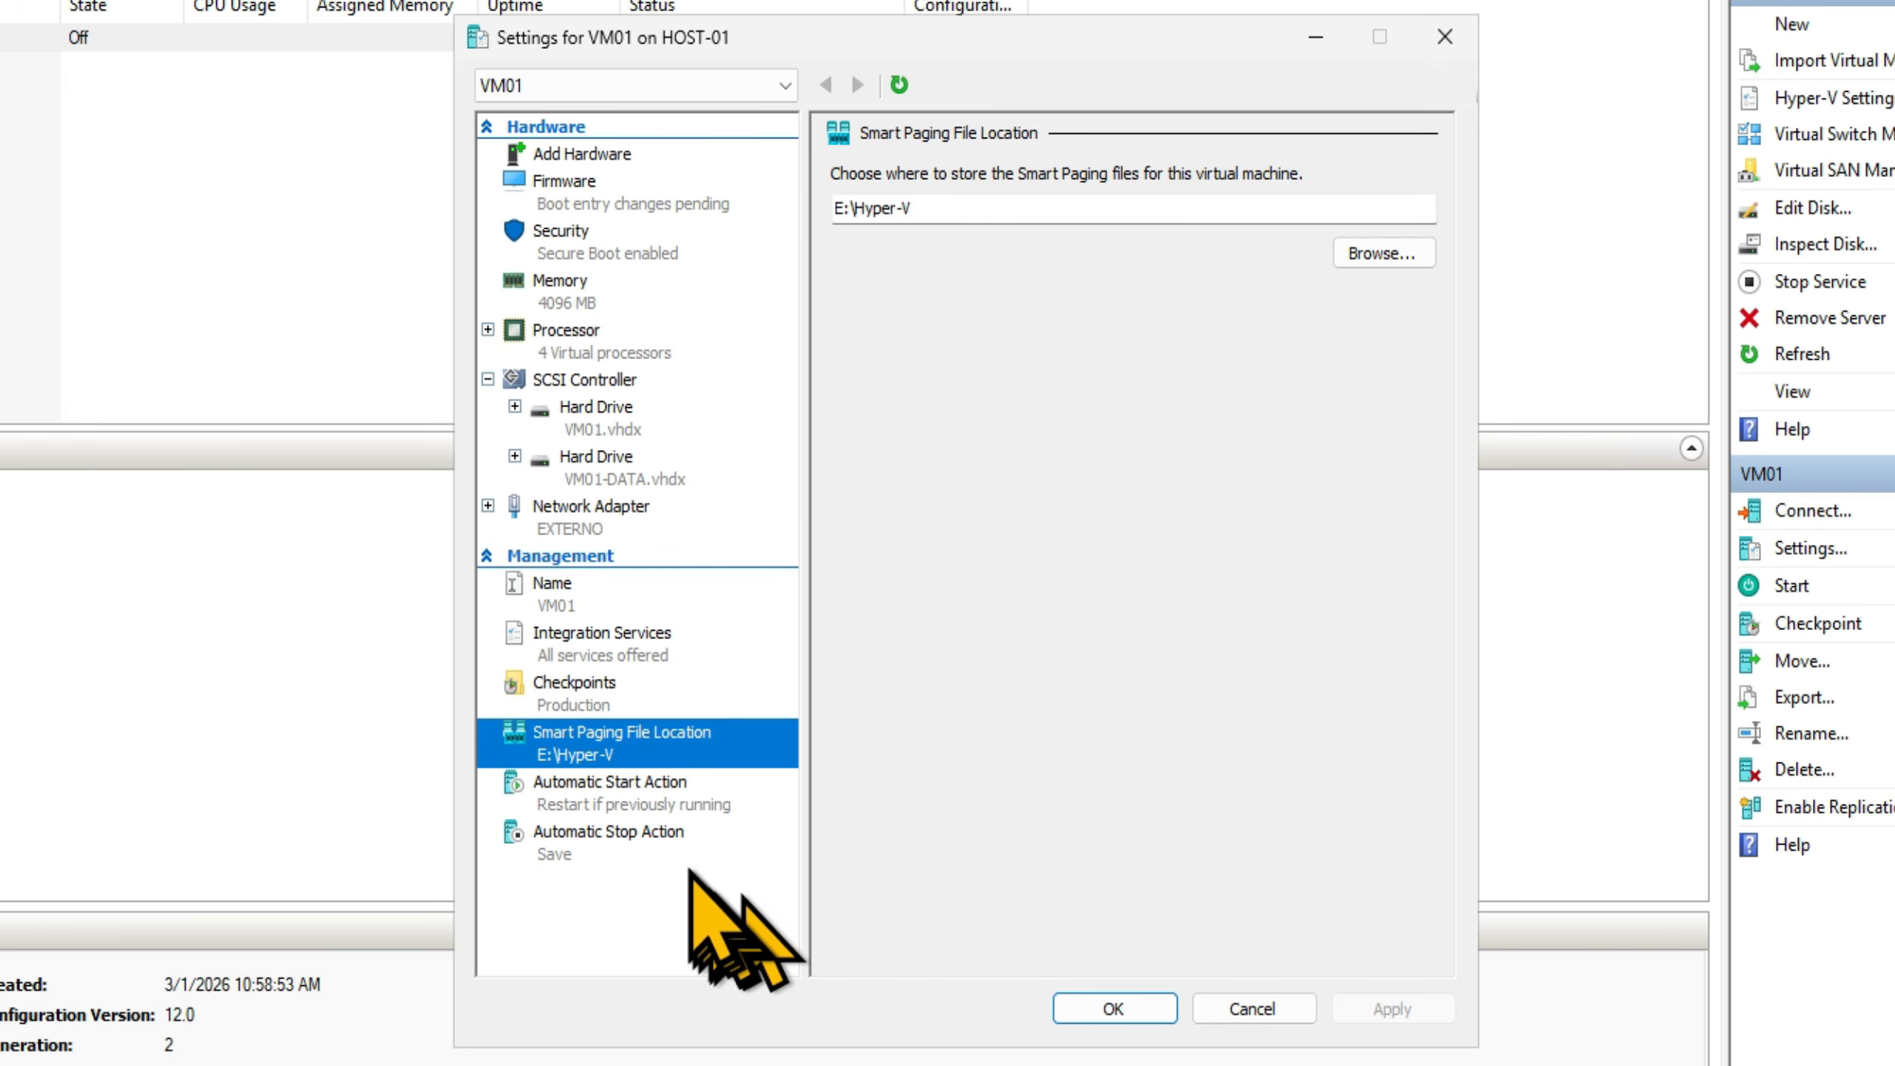
{"action": "left_click", "coordinate": [655, 804]}
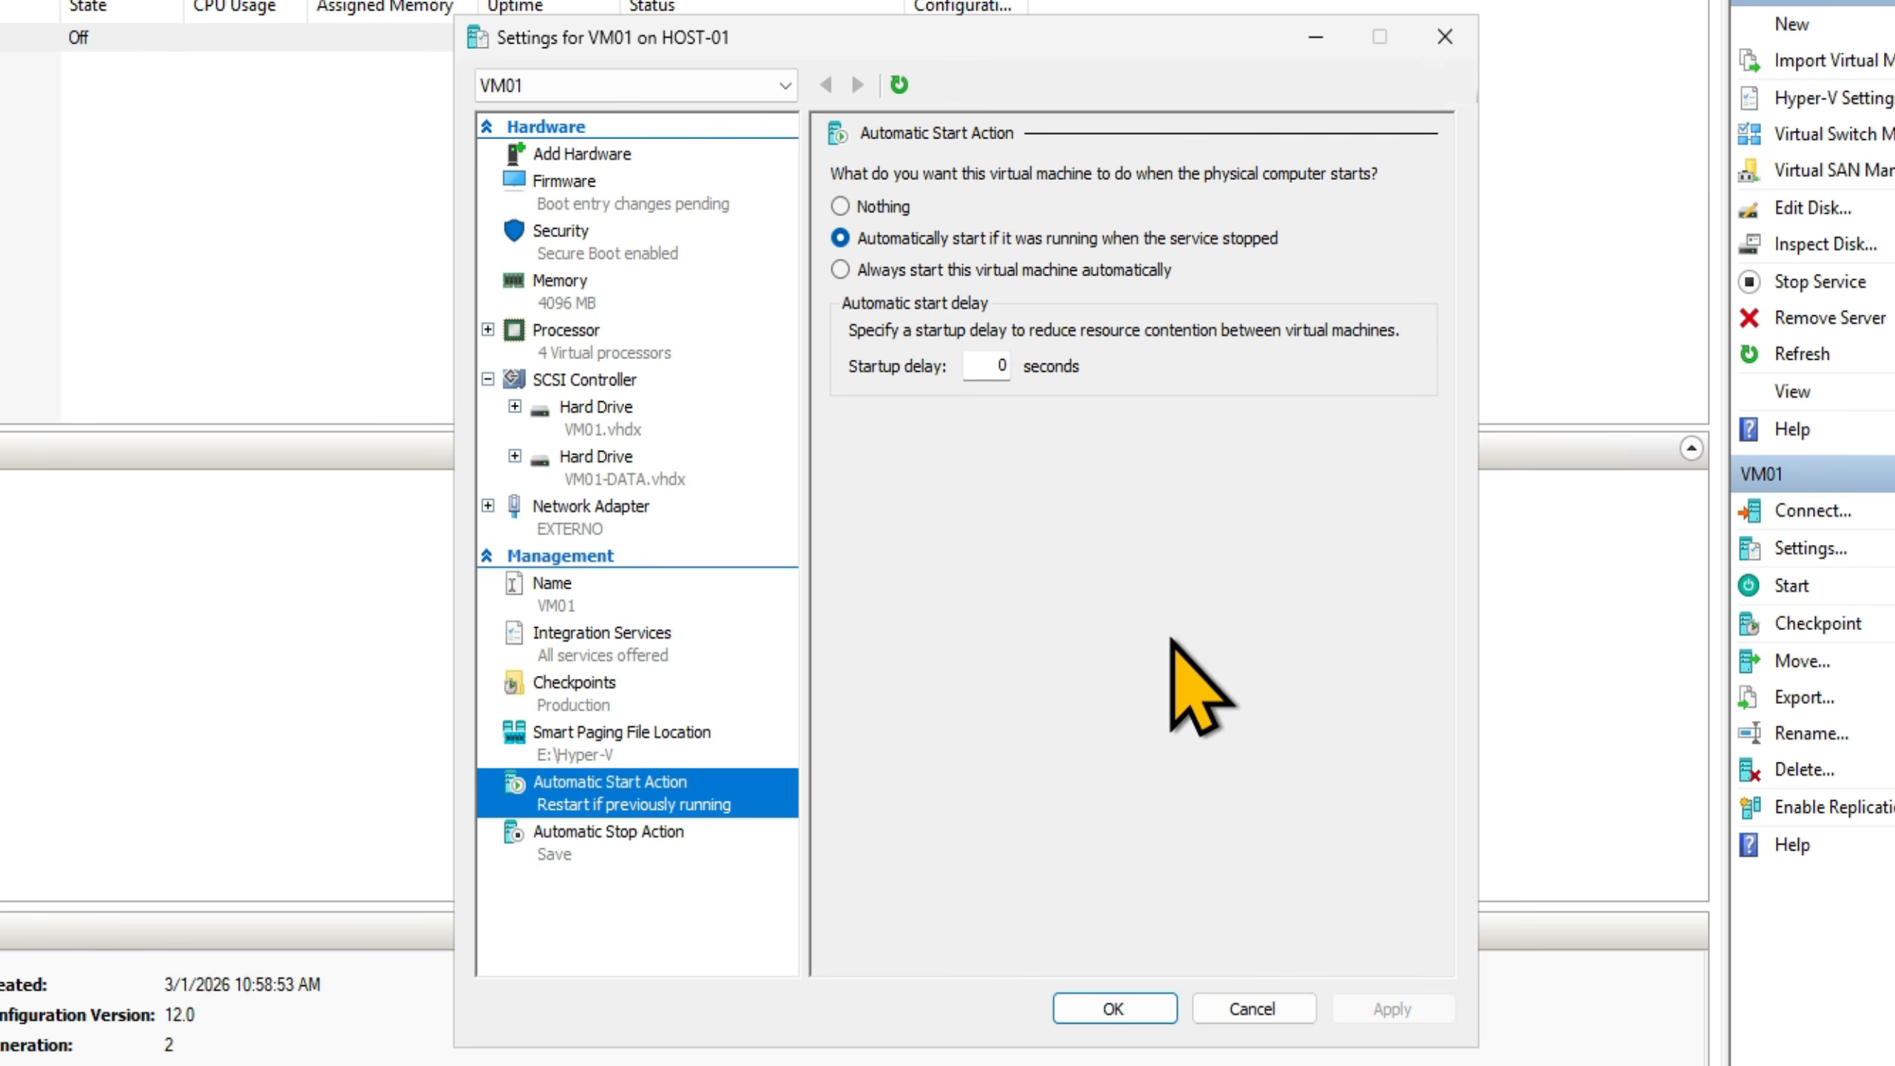
{"action": "left_click", "coordinate": [643, 839]}
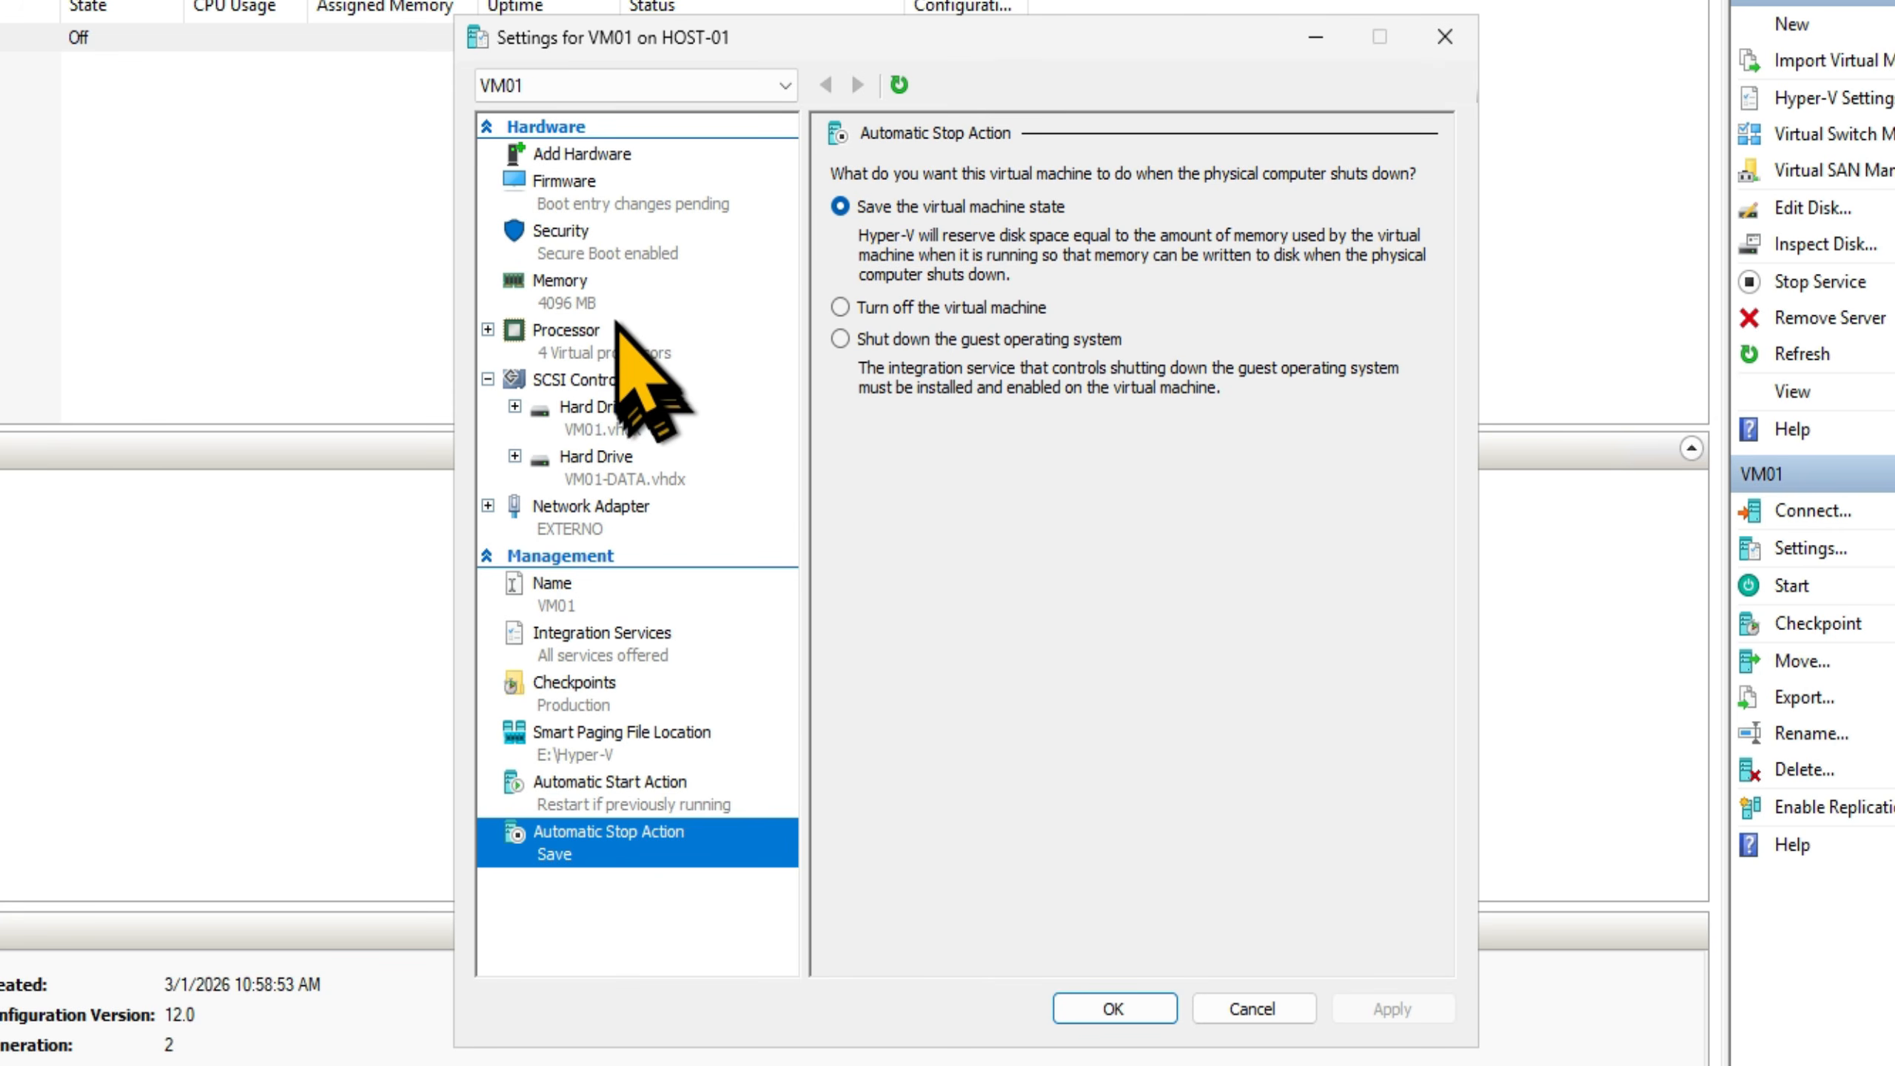
{"action": "left_click", "coordinate": [580, 192]}
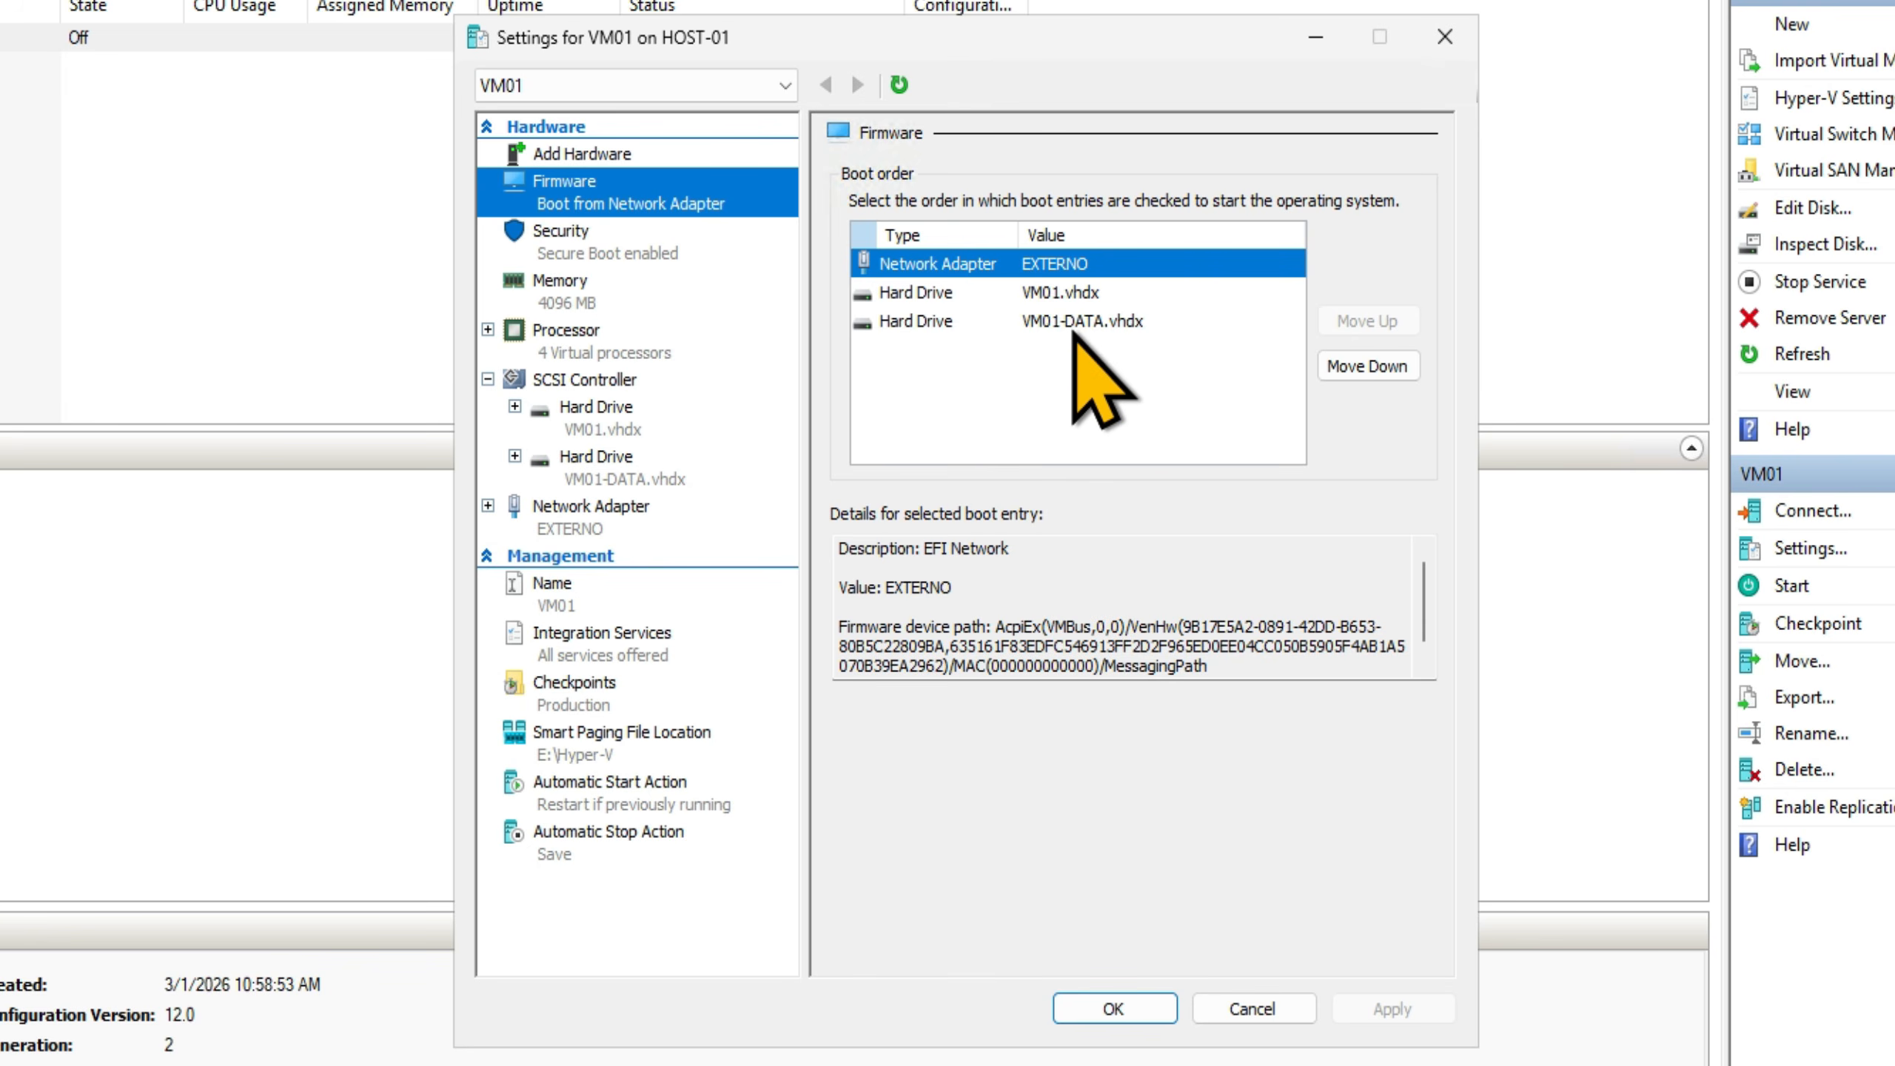
- Add a DVD drive to the SCSI controller with the image file E:\ISO\Windows Server 2025 Evaluation.iso and apply the change
{"action": "left_click", "coordinate": [610, 382]}
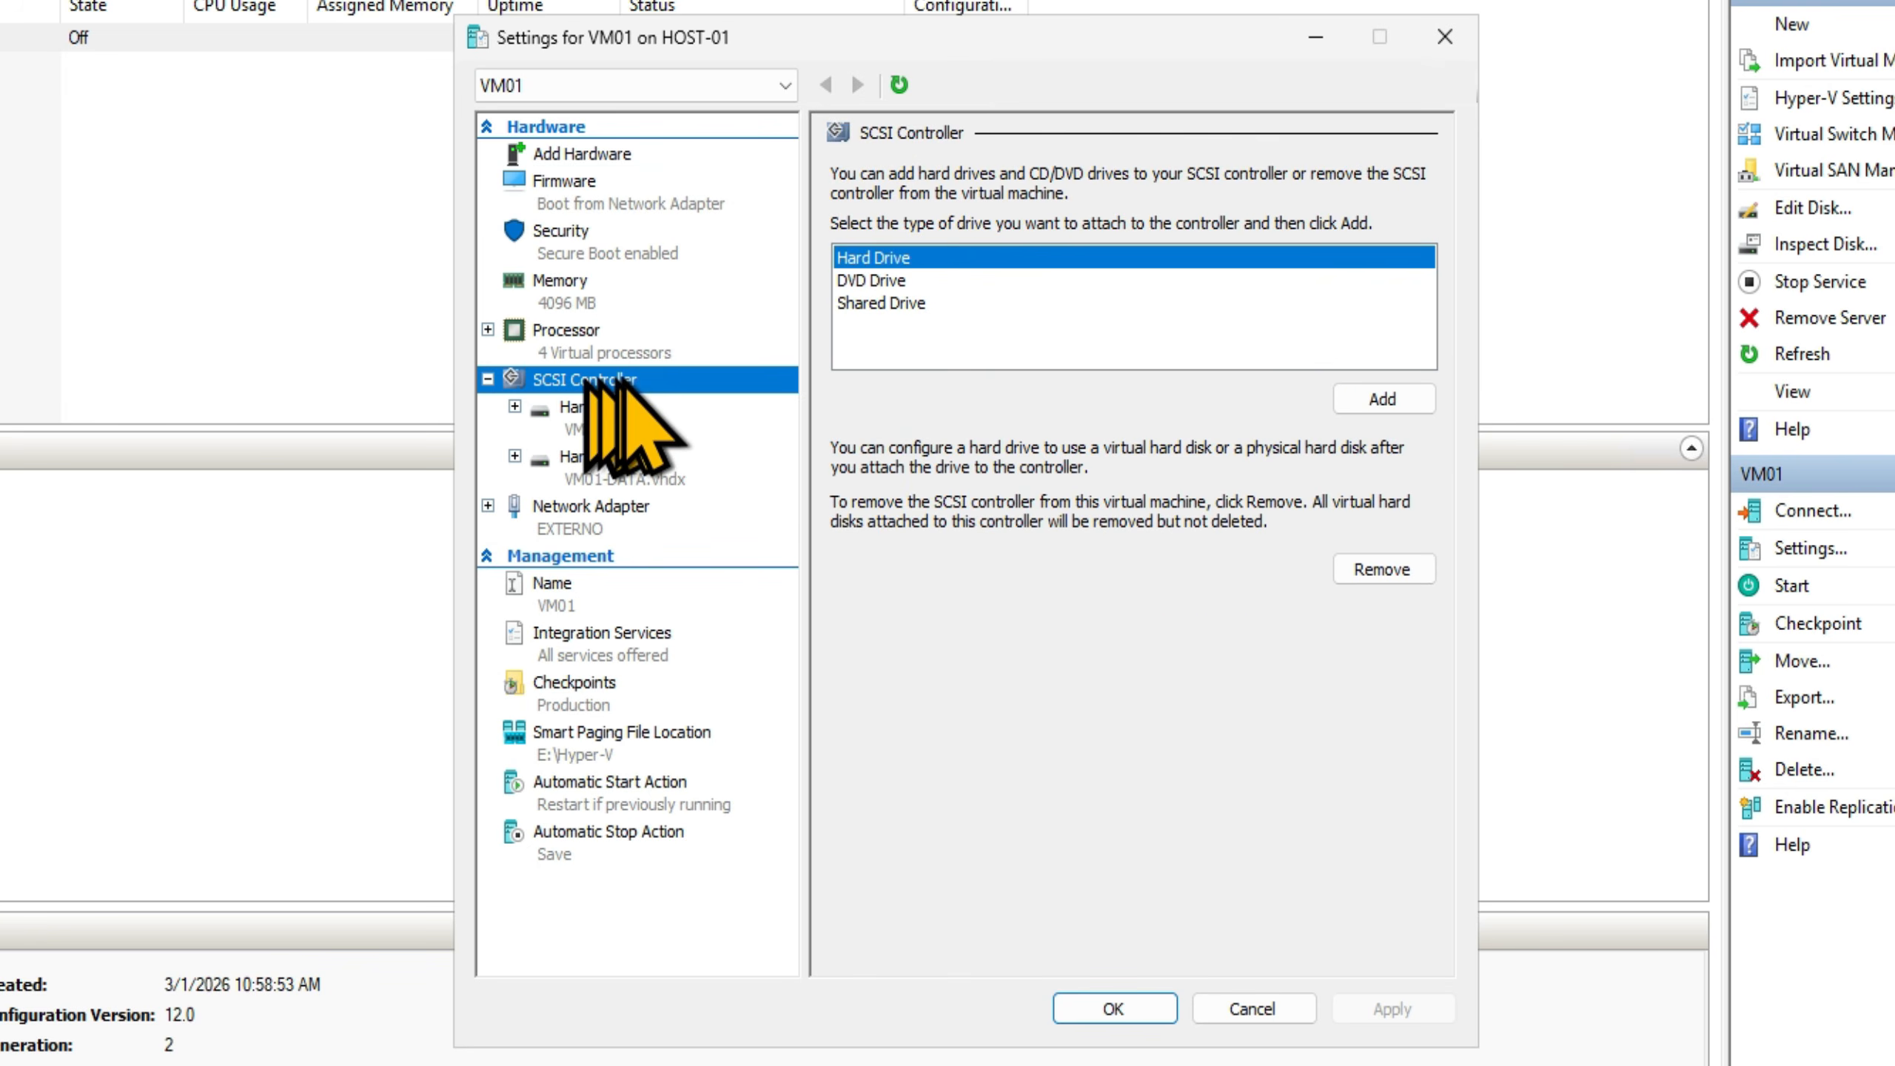
{"action": "left_click", "coordinate": [873, 280]}
{"action": "left_click", "coordinate": [1384, 398]}
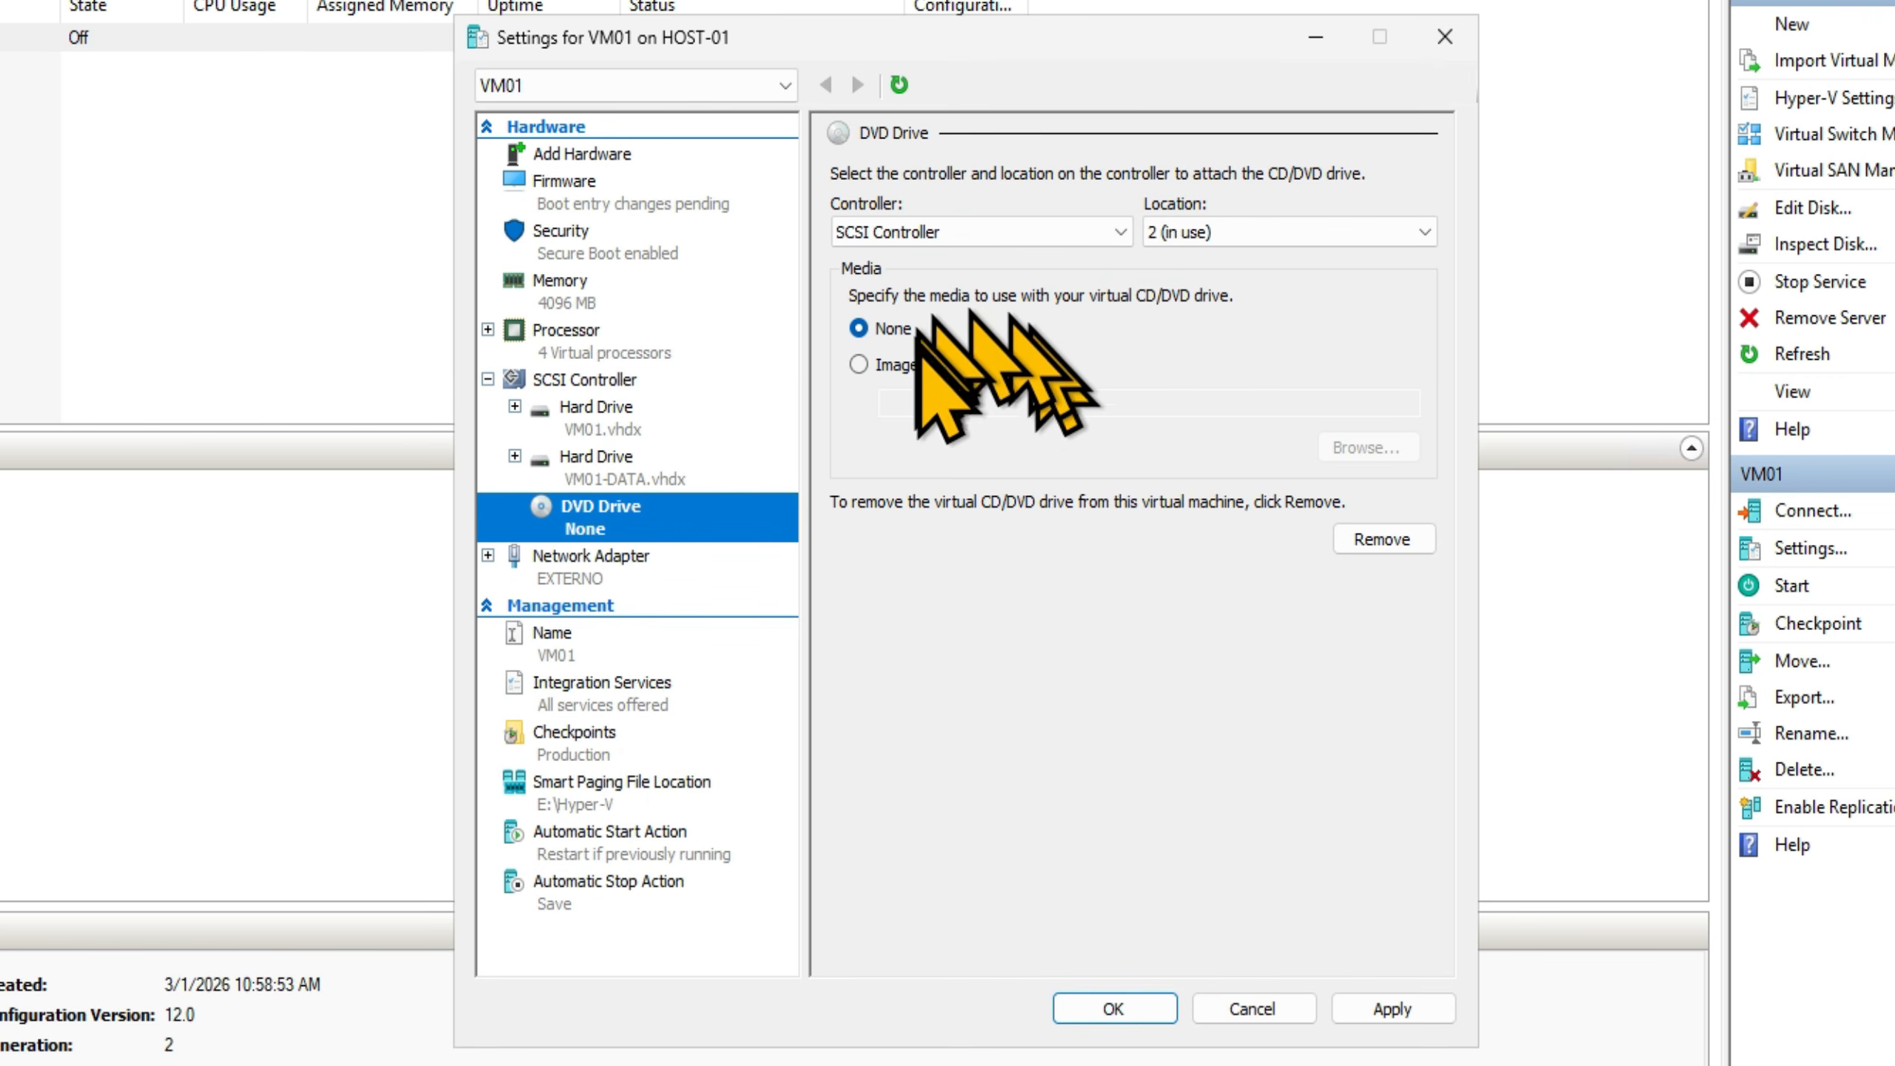
{"action": "left_click", "coordinate": [858, 364]}
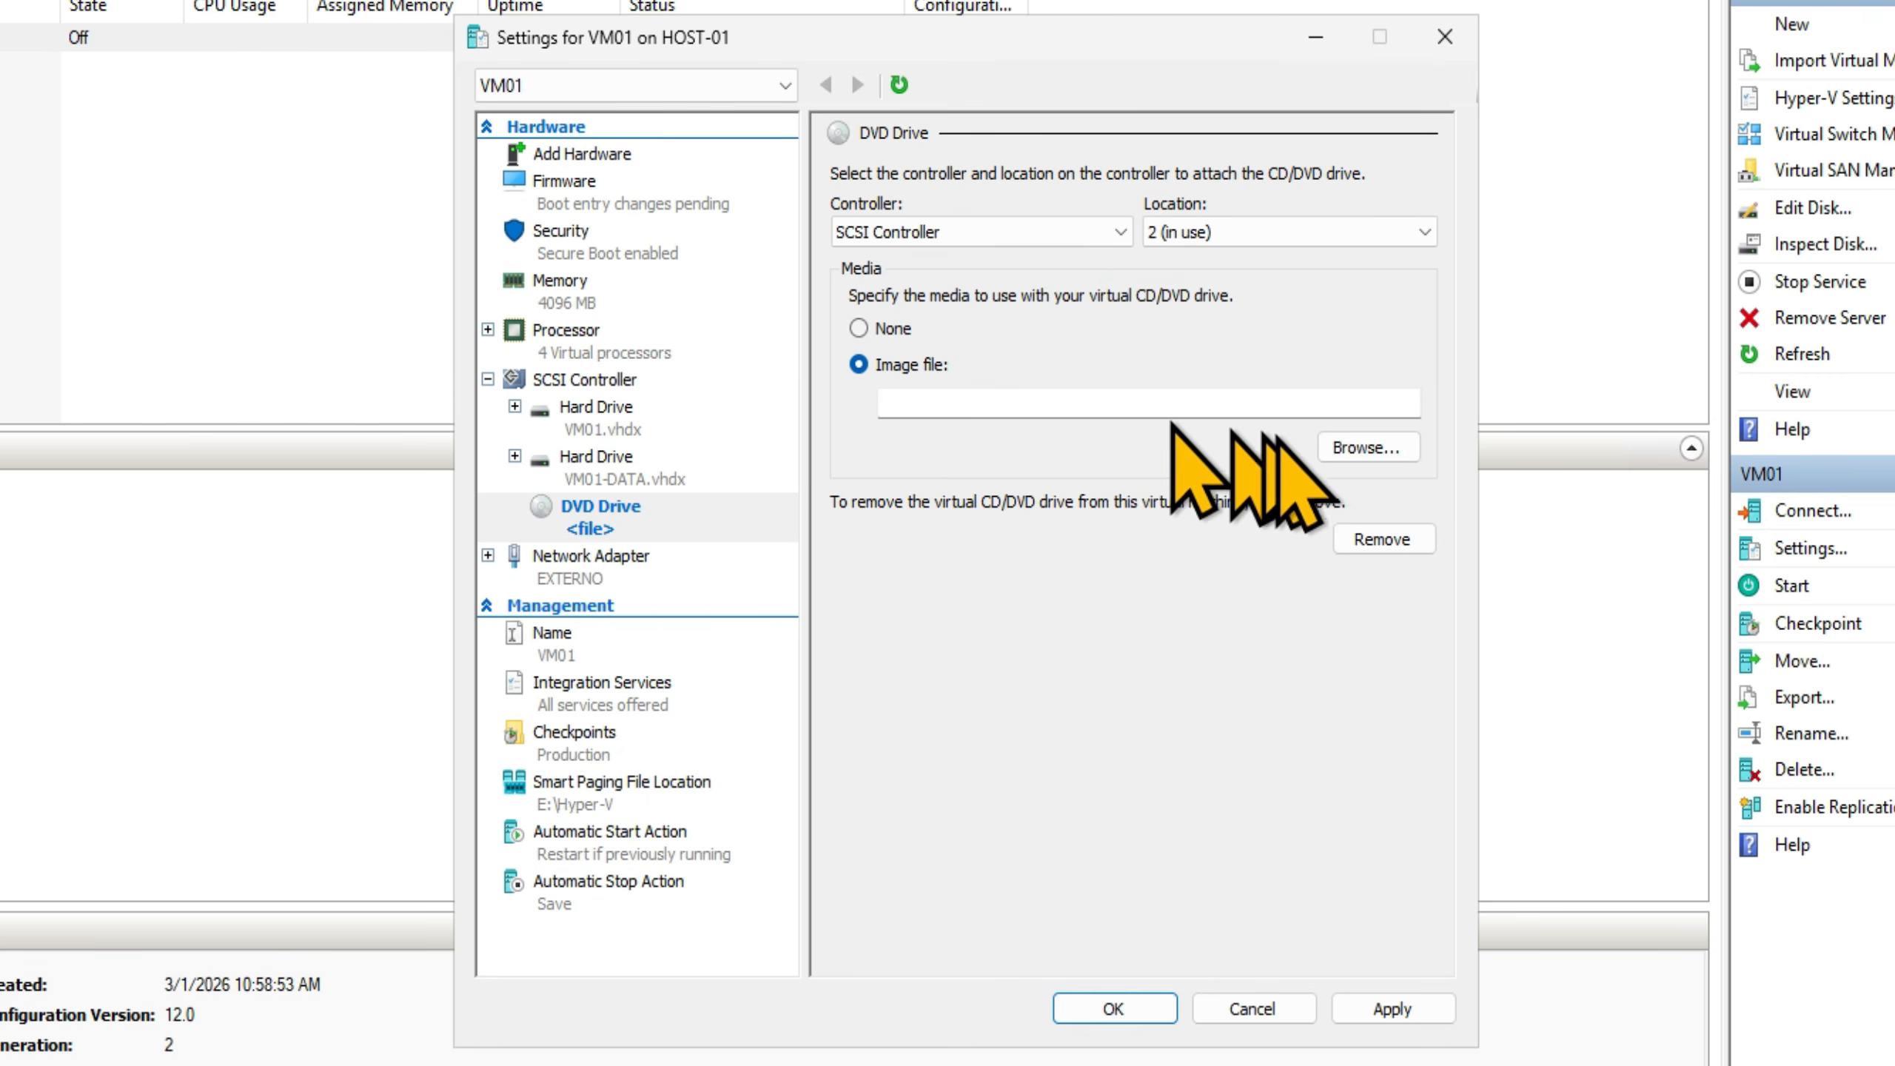
{"action": "left_click", "coordinate": [1365, 448]}
{"action": "double_click", "coordinate": [907, 392]}
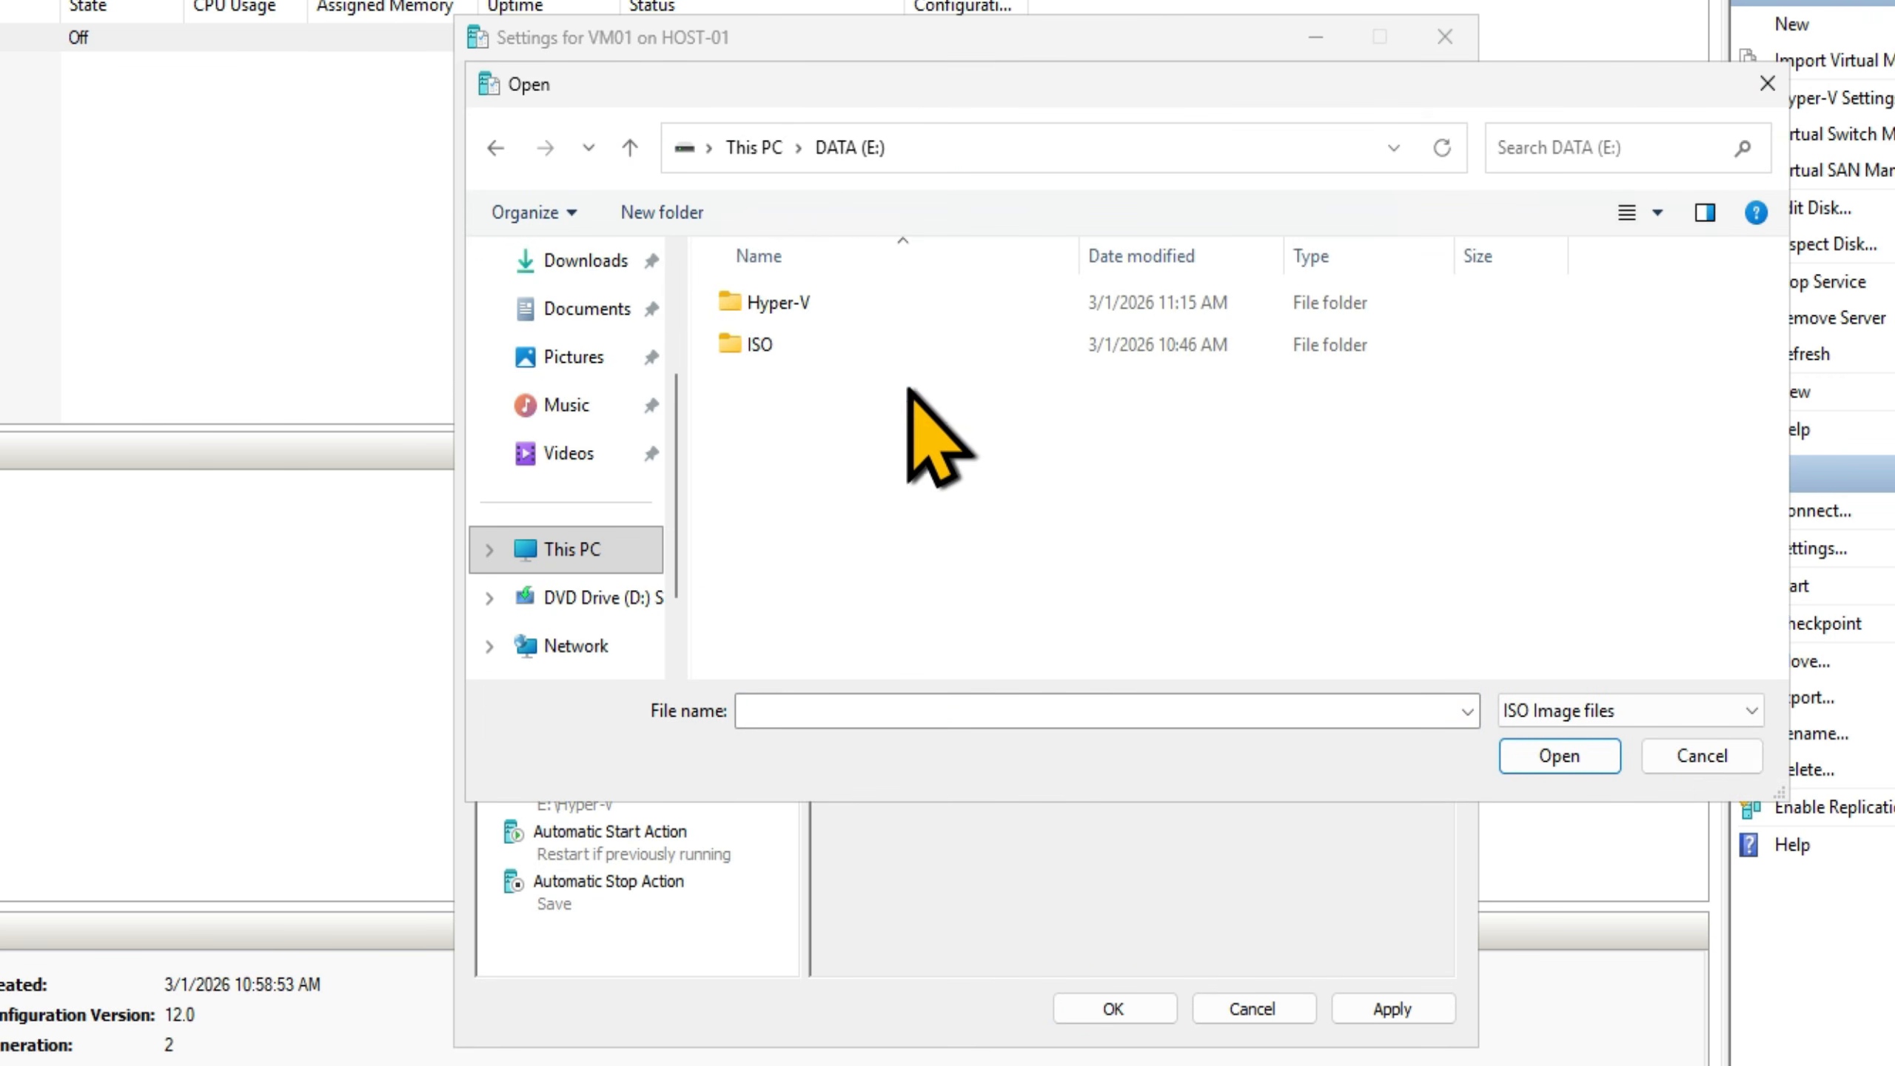
{"action": "double_click", "coordinate": [753, 344]}
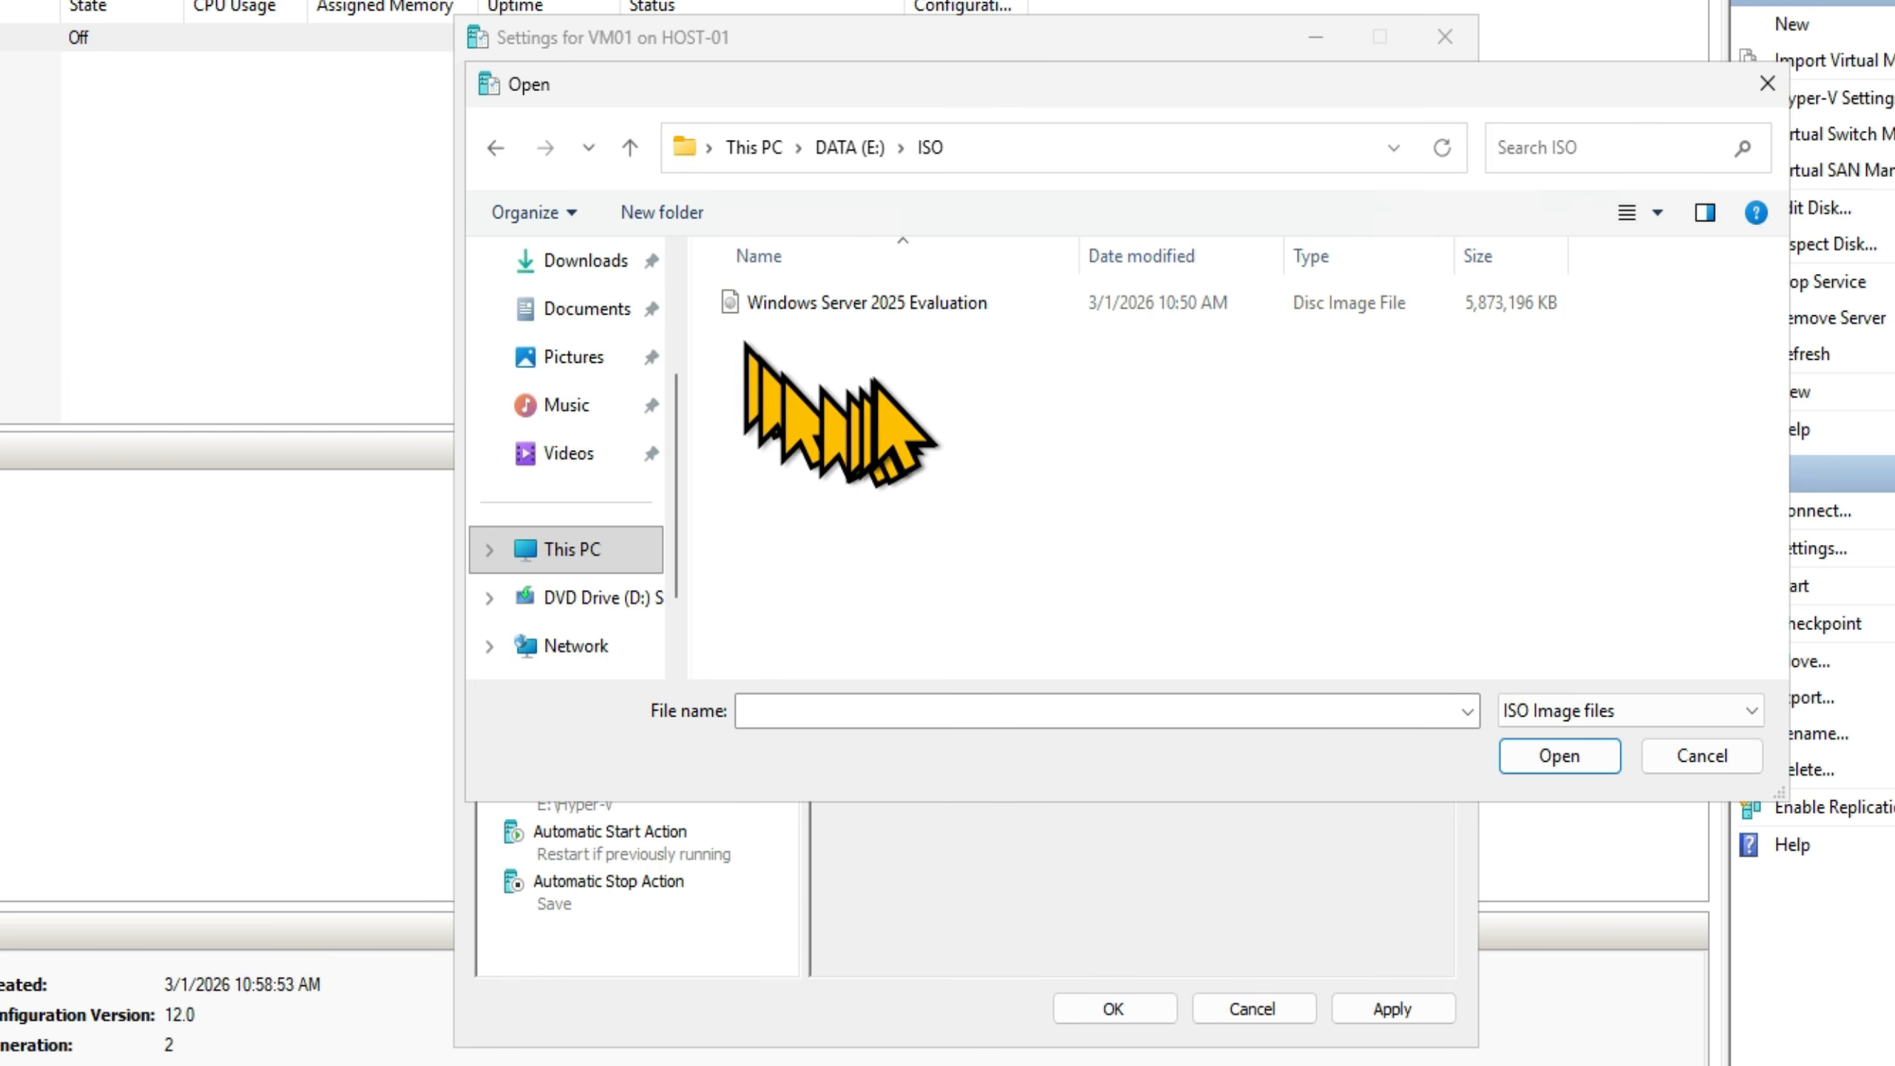
{"action": "left_click", "coordinate": [906, 302]}
{"action": "left_click", "coordinate": [1559, 756]}
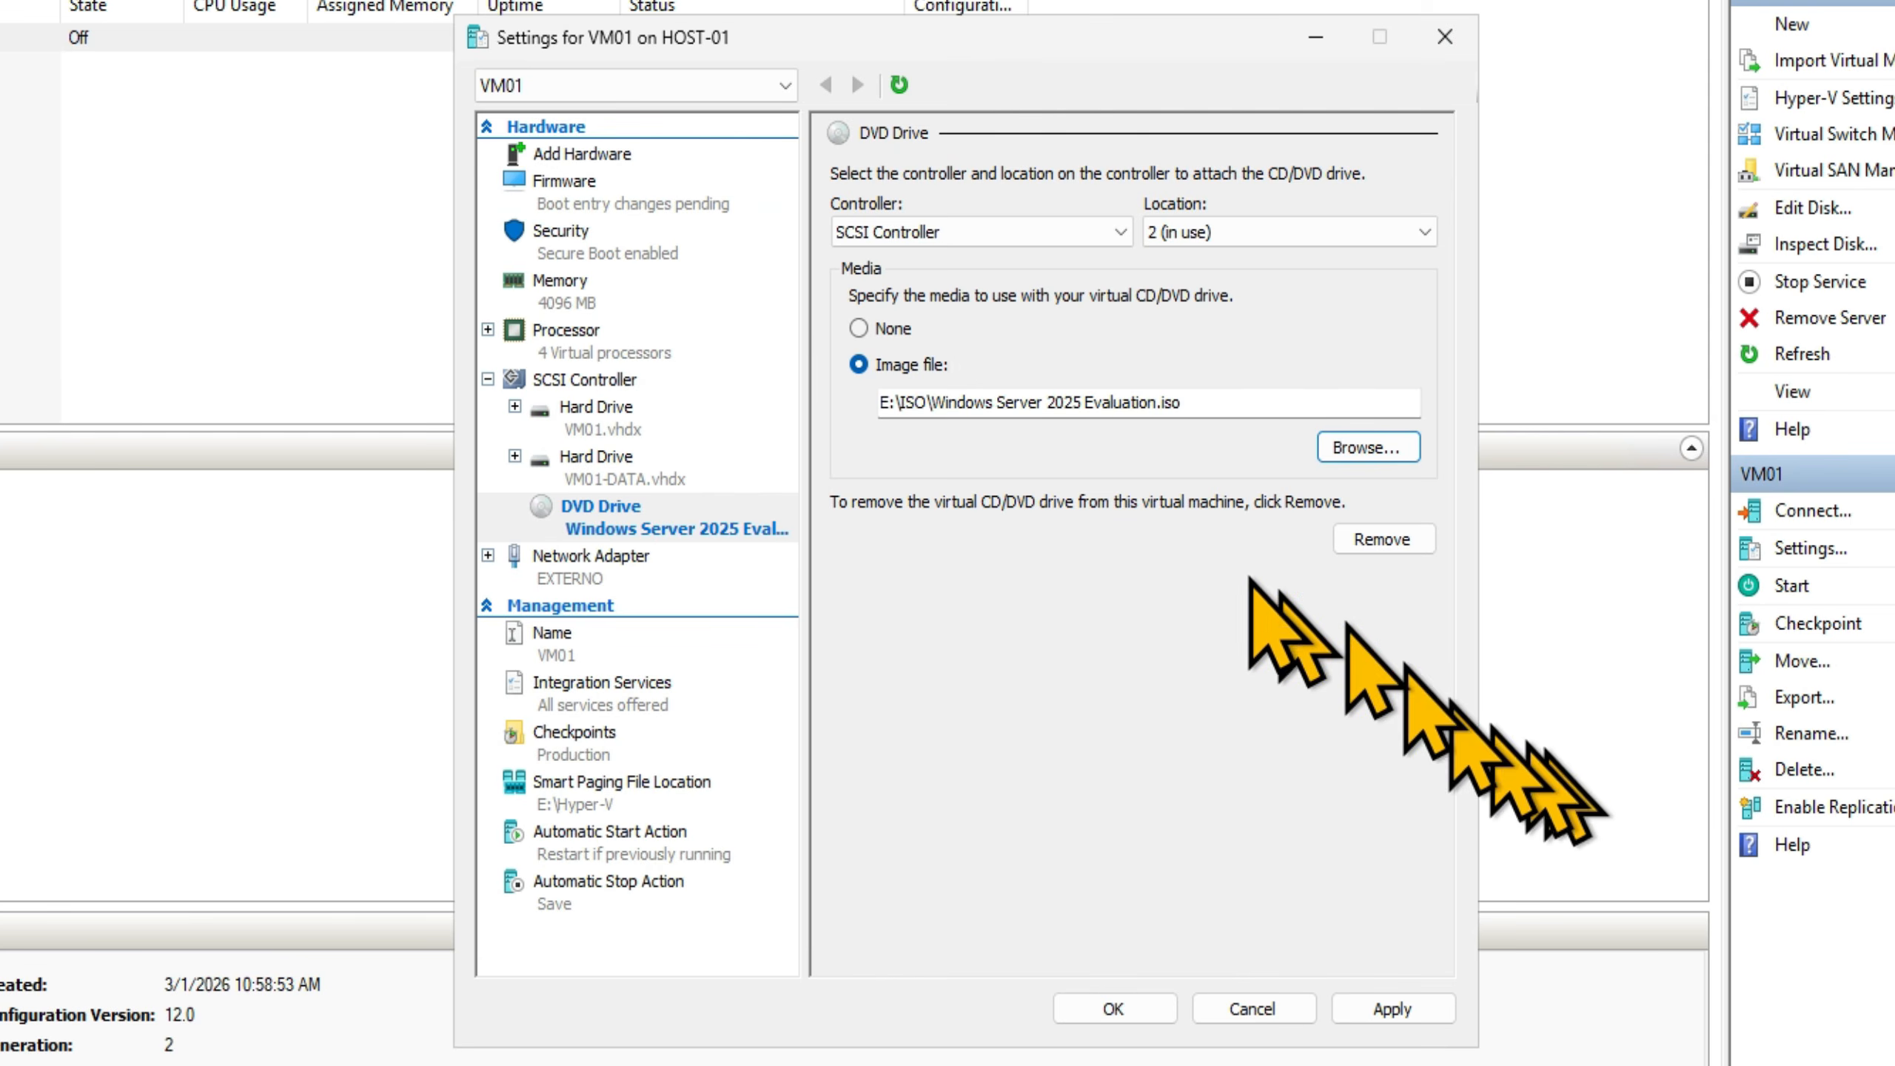
{"action": "left_click", "coordinate": [1408, 1007]}
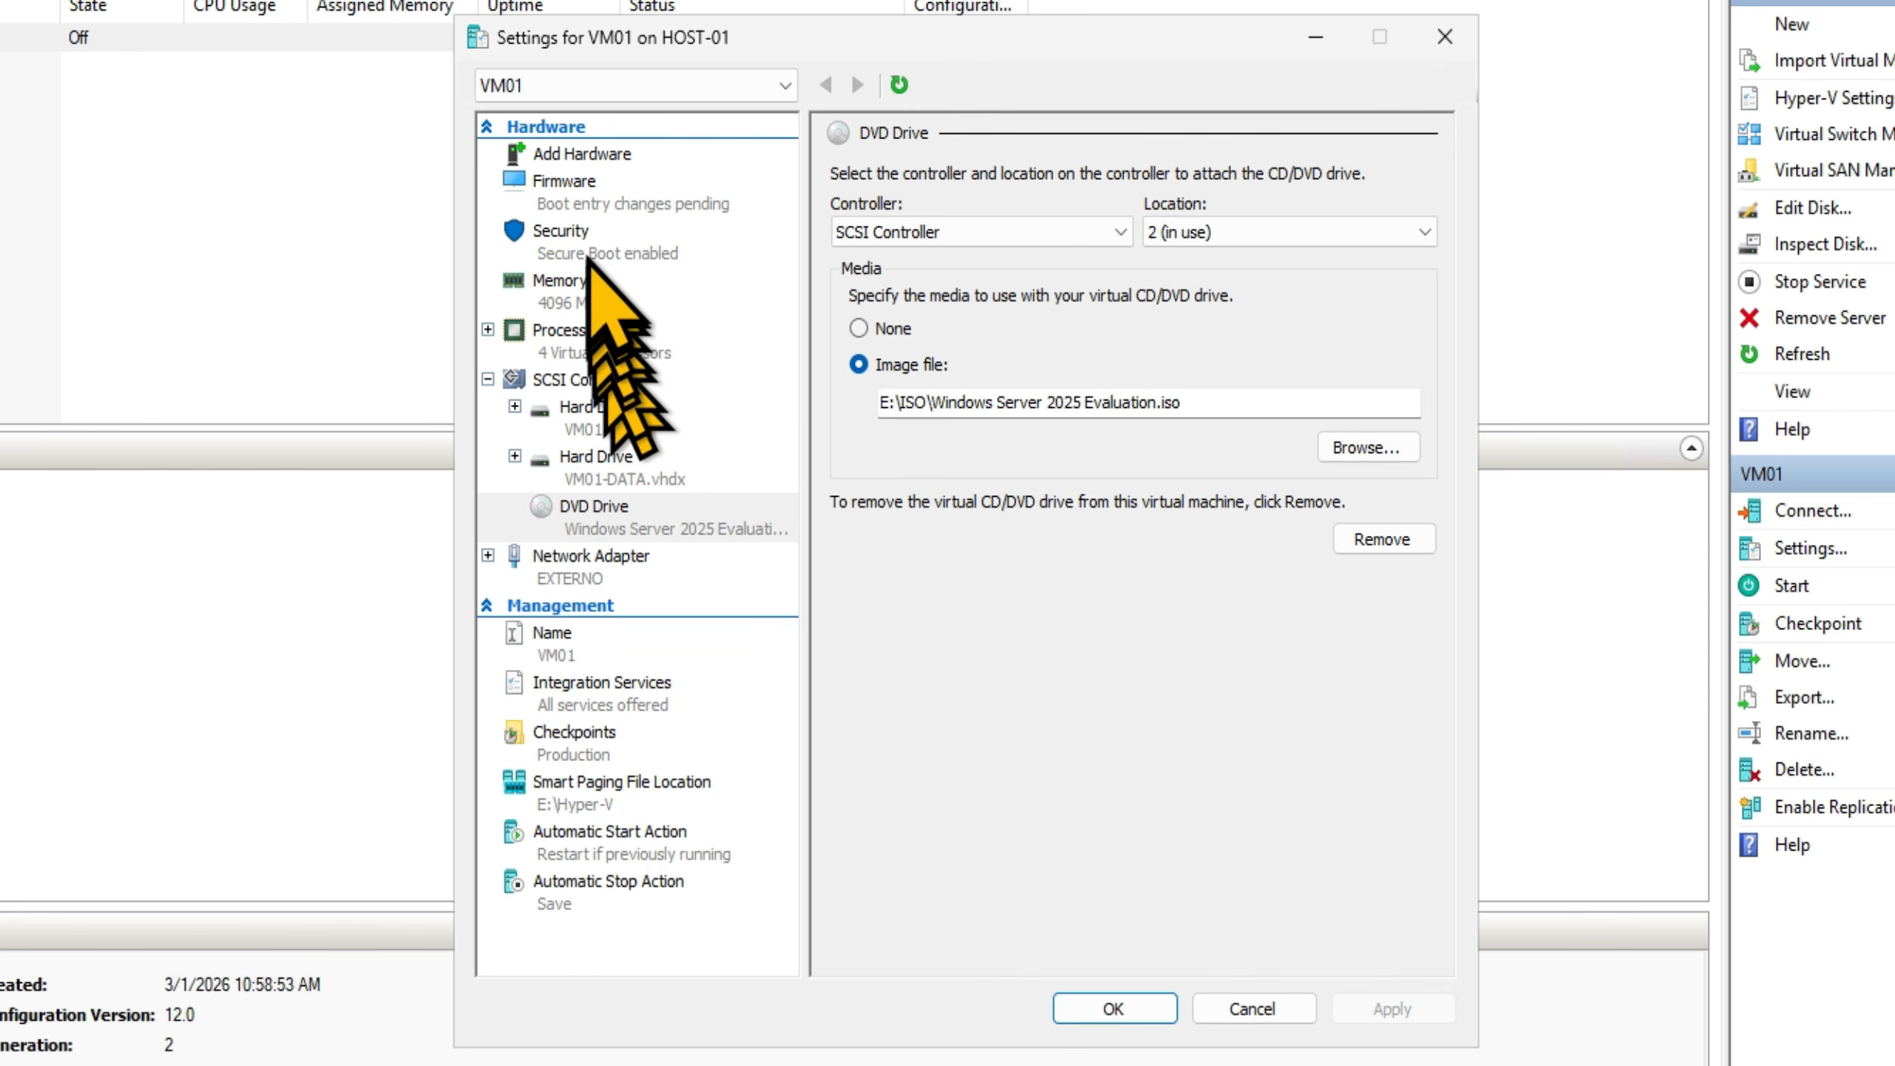
- Move the DVD drive with the Windows Server 2025 Evaluation image to first place in VM01's firmware boot order
{"action": "left_click", "coordinate": [576, 192]}
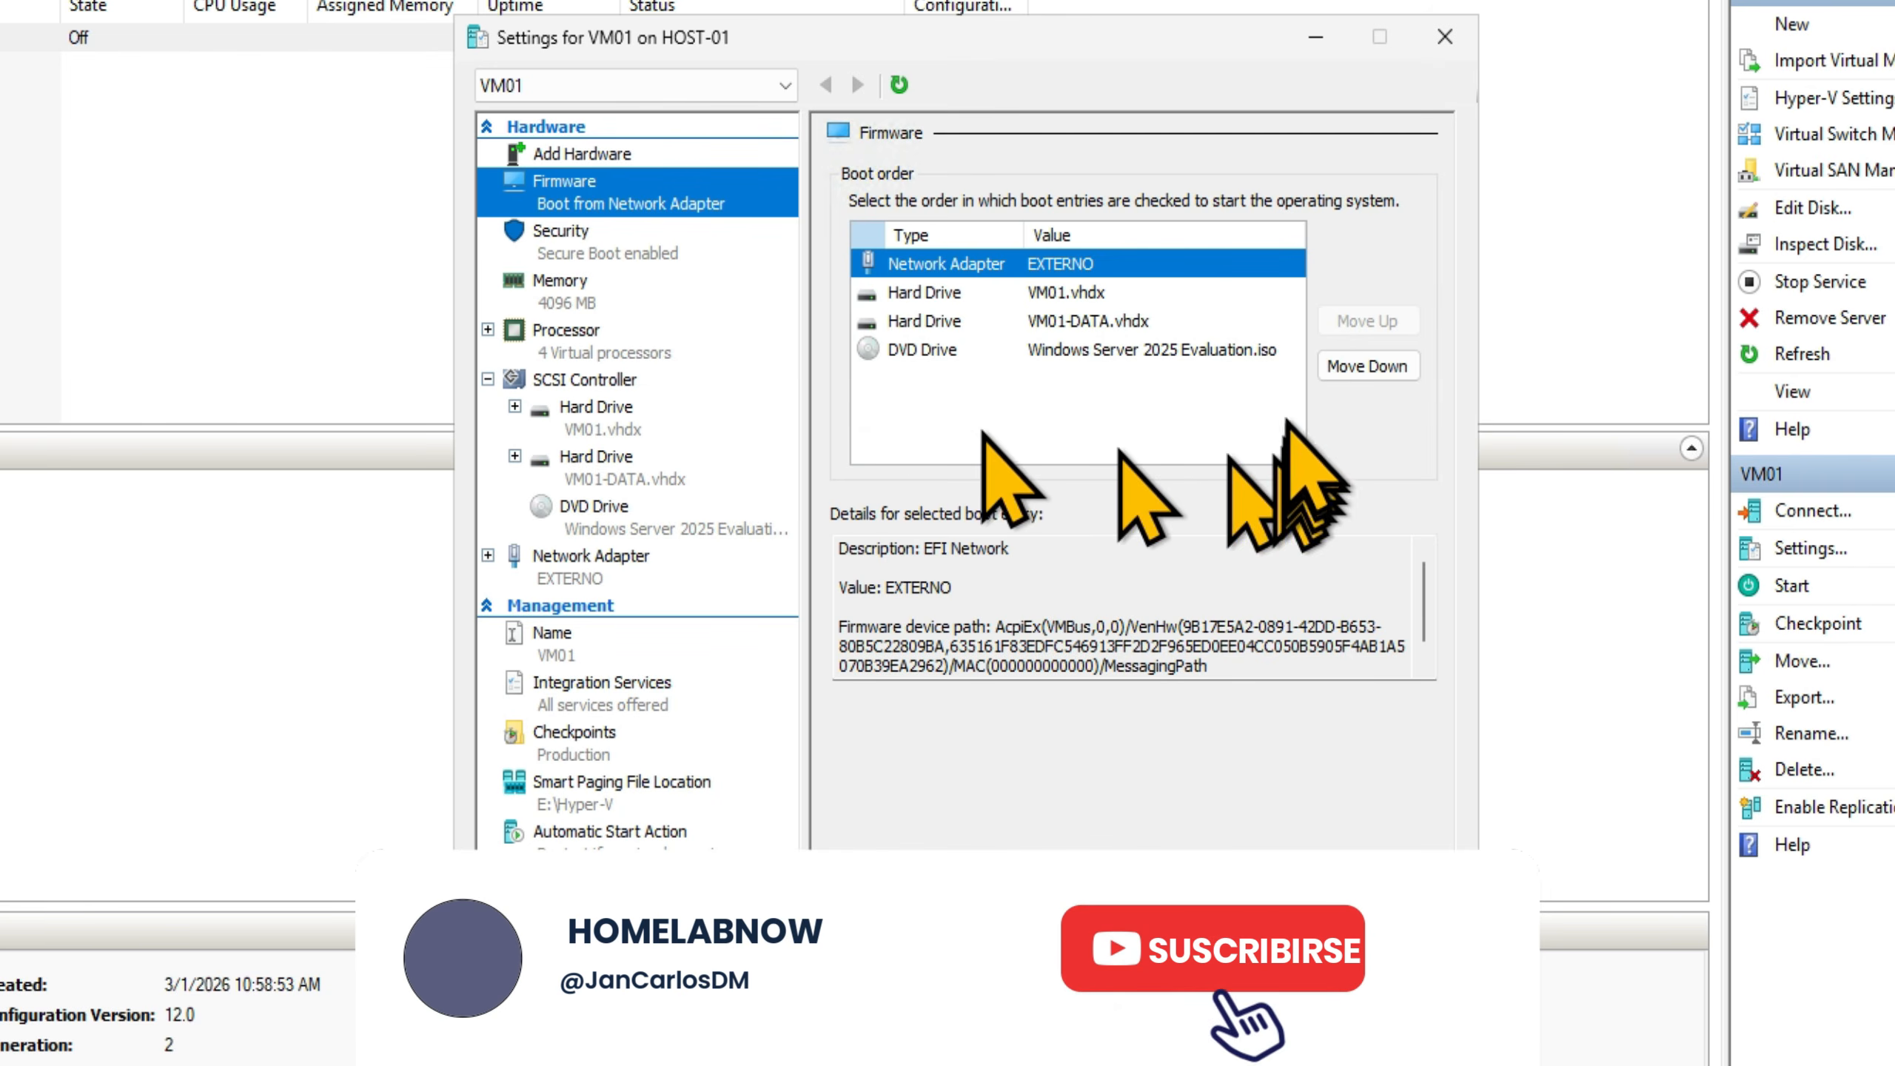
{"action": "left_click", "coordinate": [1268, 349]}
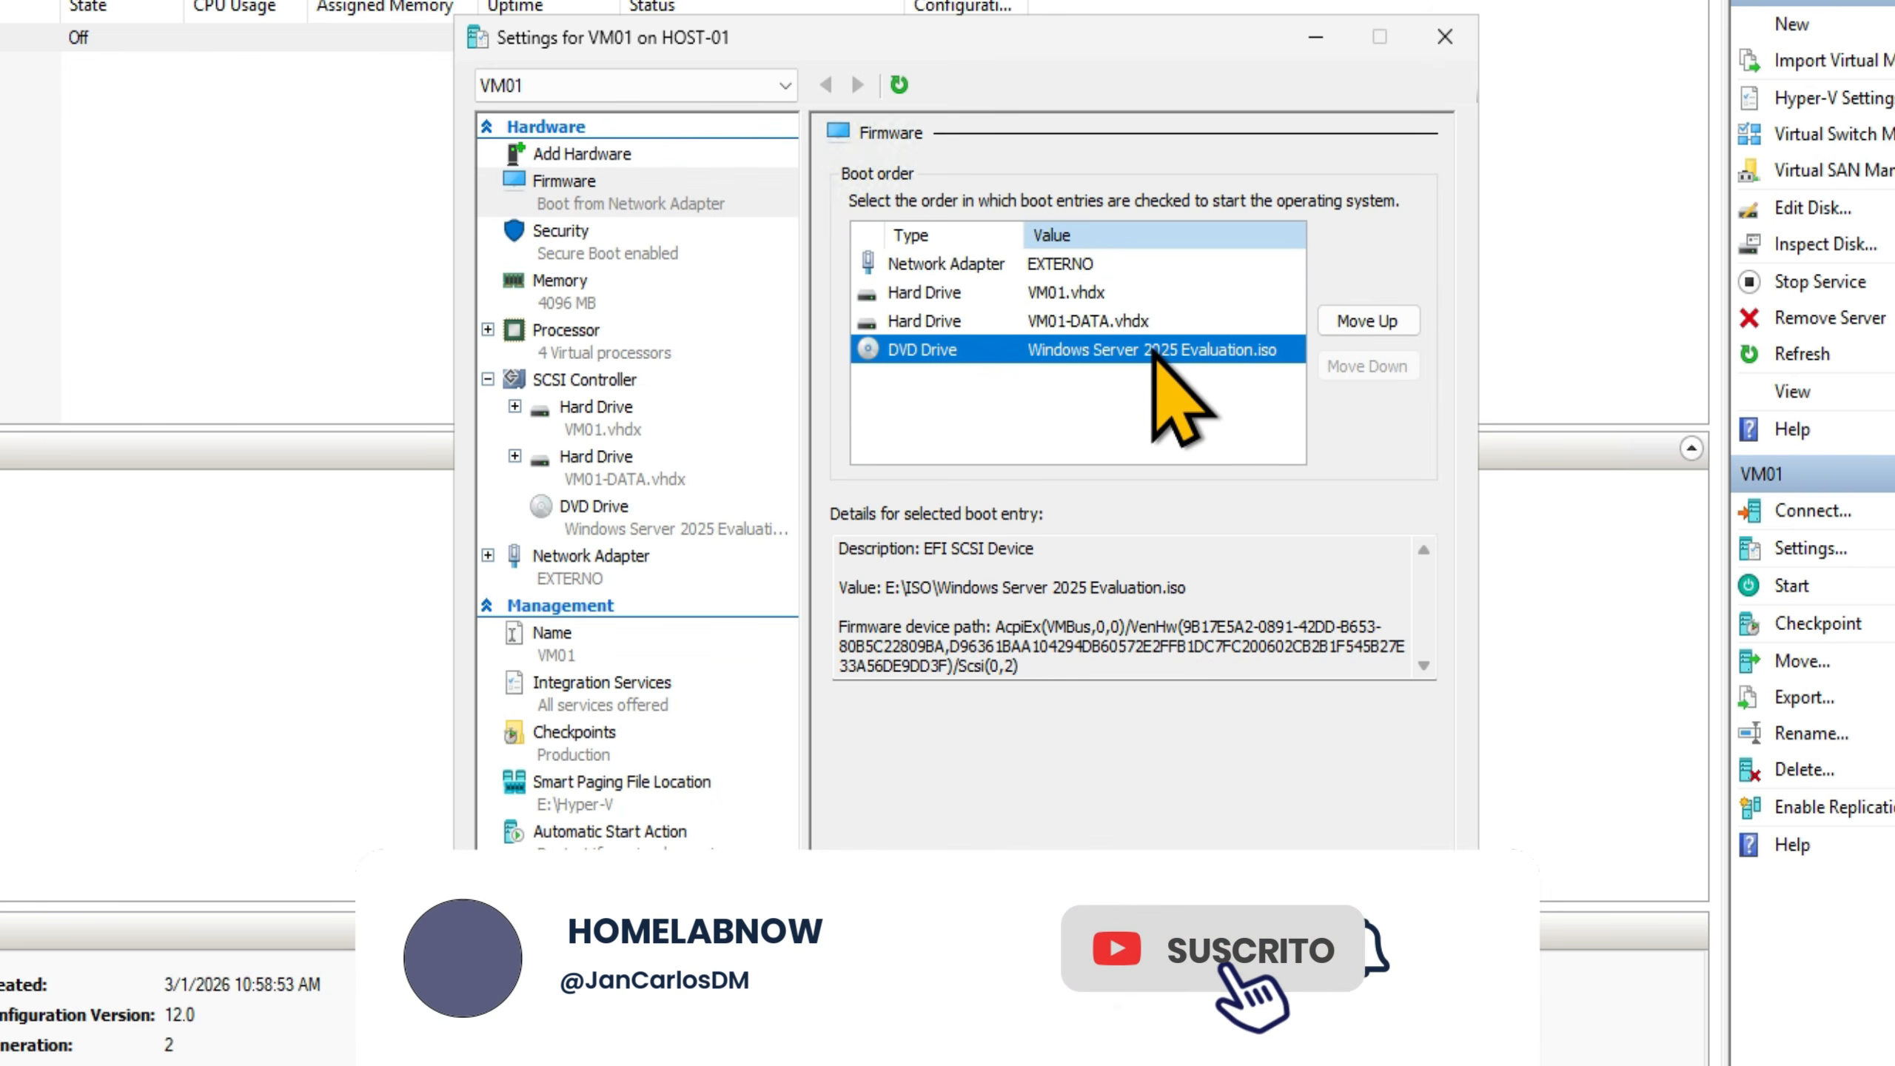
{"action": "left_click", "coordinate": [1369, 322]}
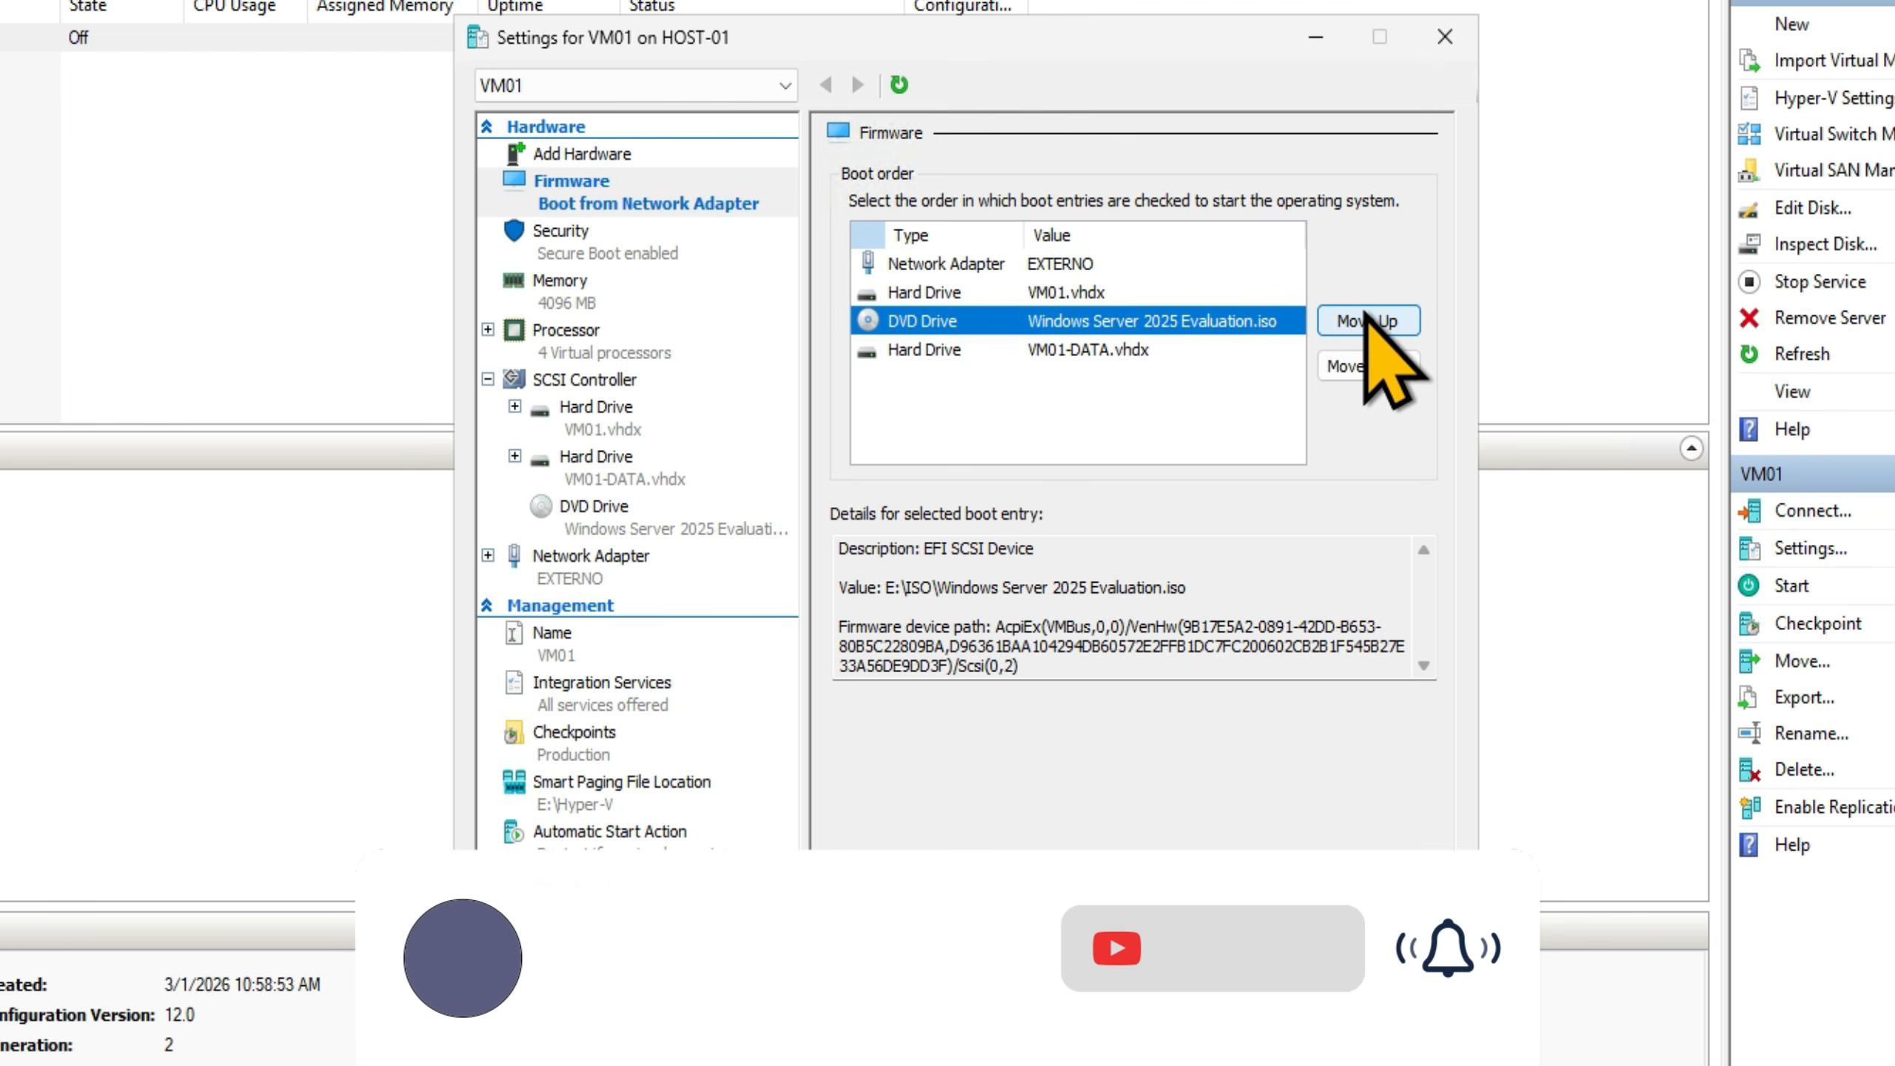
{"action": "left_click", "coordinate": [1368, 321]}
{"action": "left_click", "coordinate": [1369, 322]}
- Move the network adapter to the end of the boot order, check the order of the entries, and save VM01's settings
{"action": "left_click", "coordinate": [997, 297]}
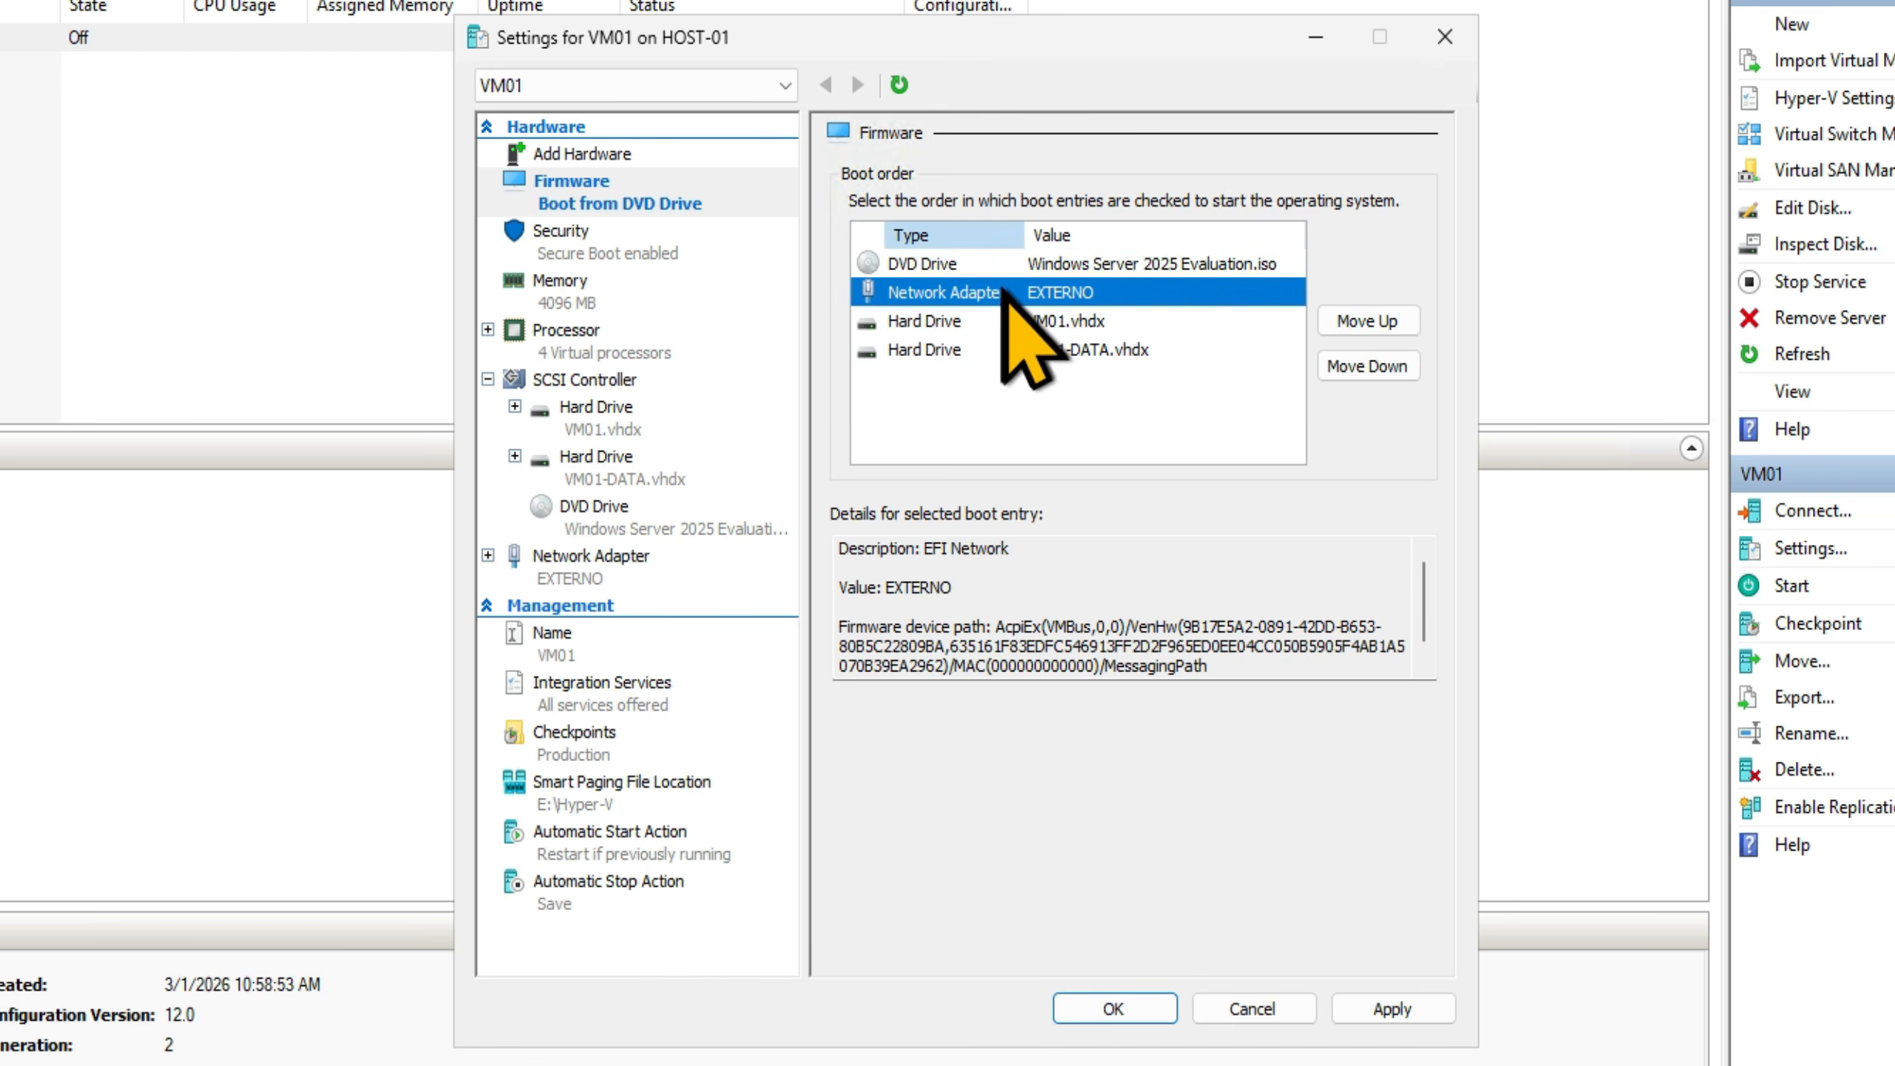
{"action": "left_click", "coordinate": [1377, 365]}
{"action": "left_click", "coordinate": [1378, 365]}
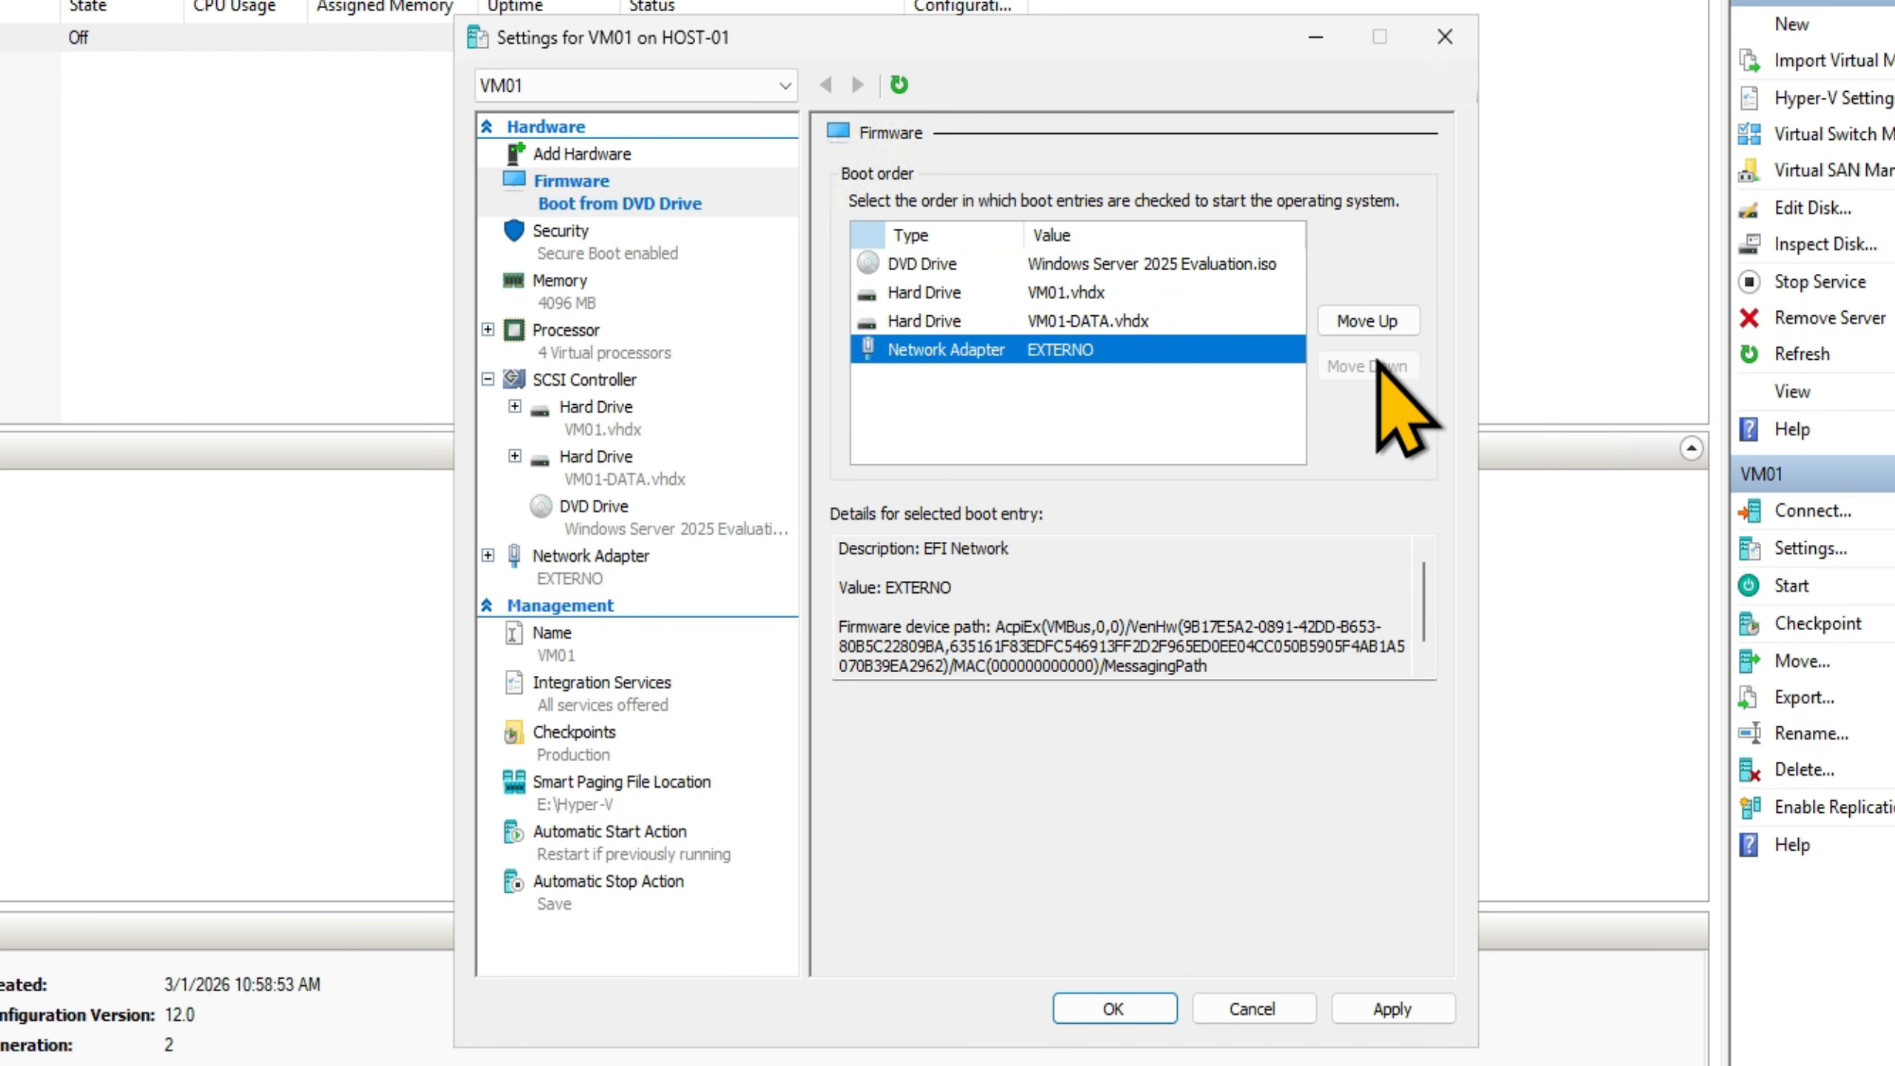
{"action": "left_click", "coordinate": [1149, 266]}
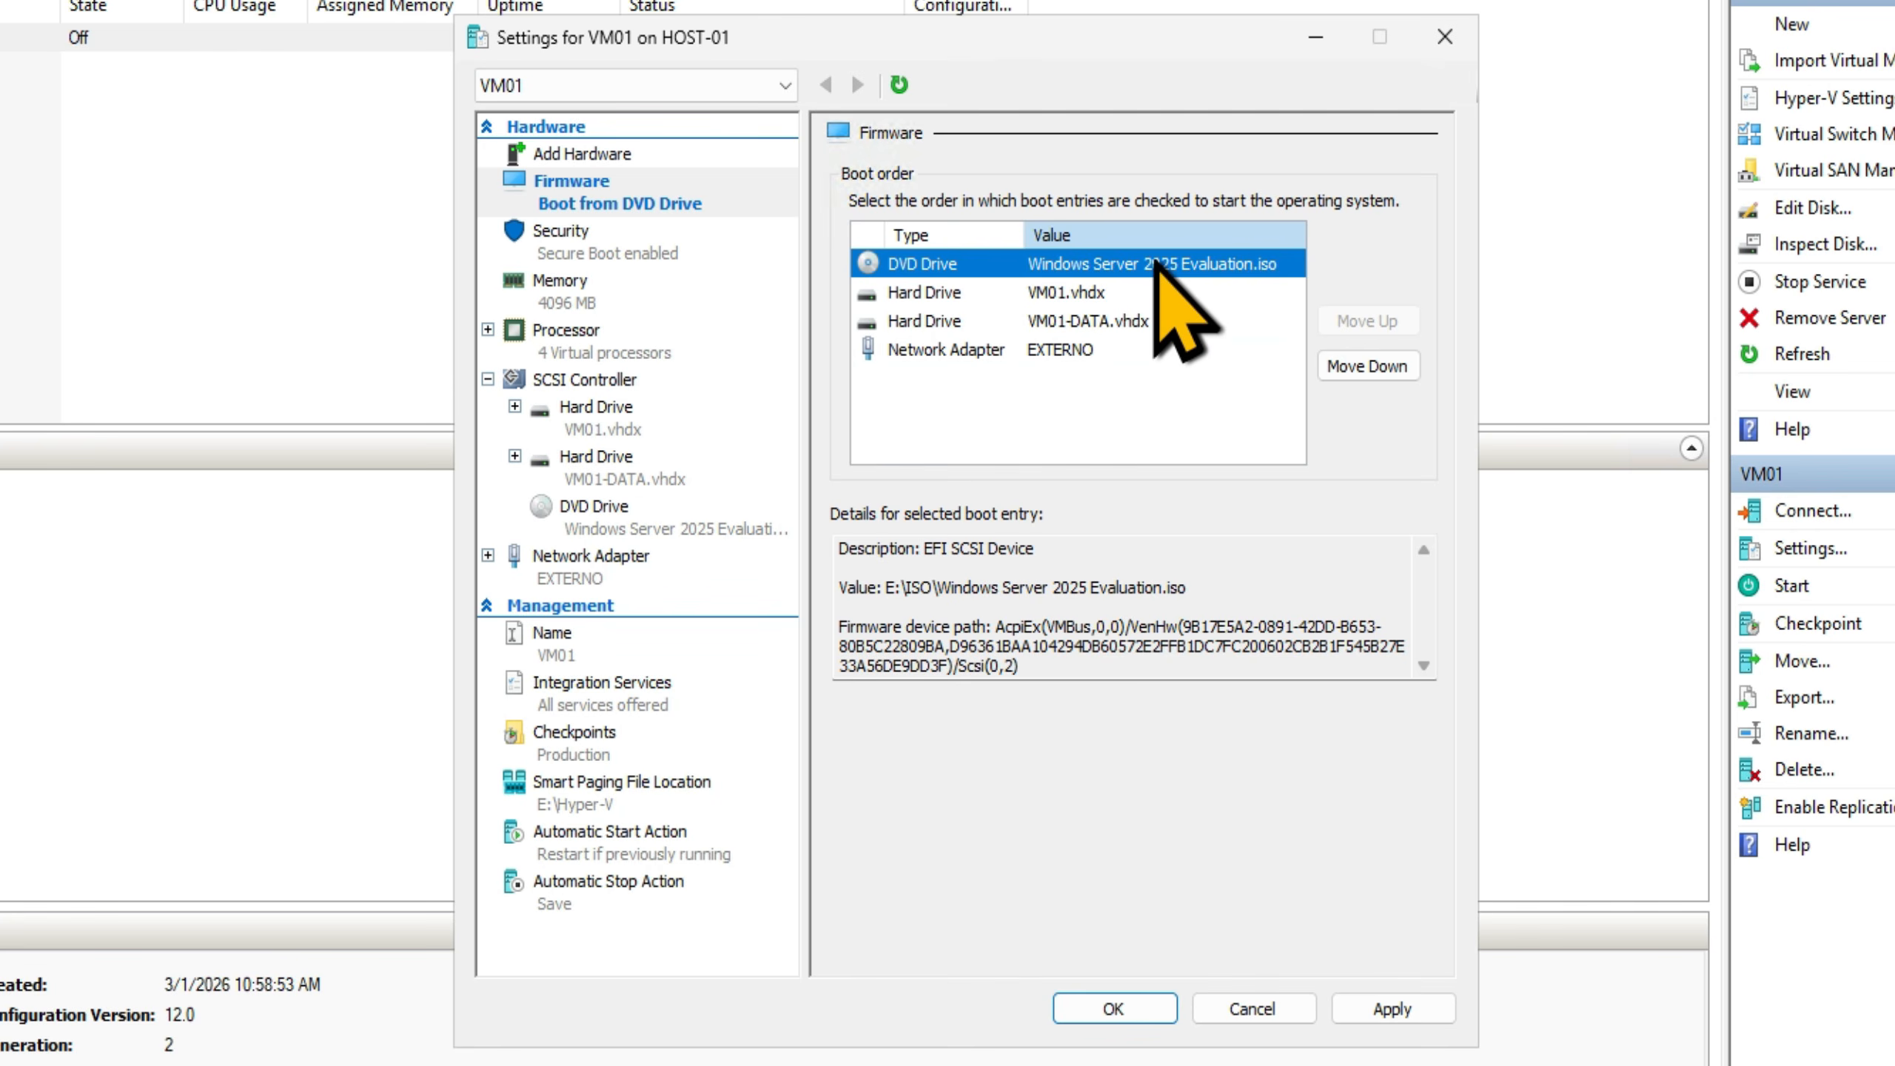
{"action": "left_click", "coordinate": [1076, 291]}
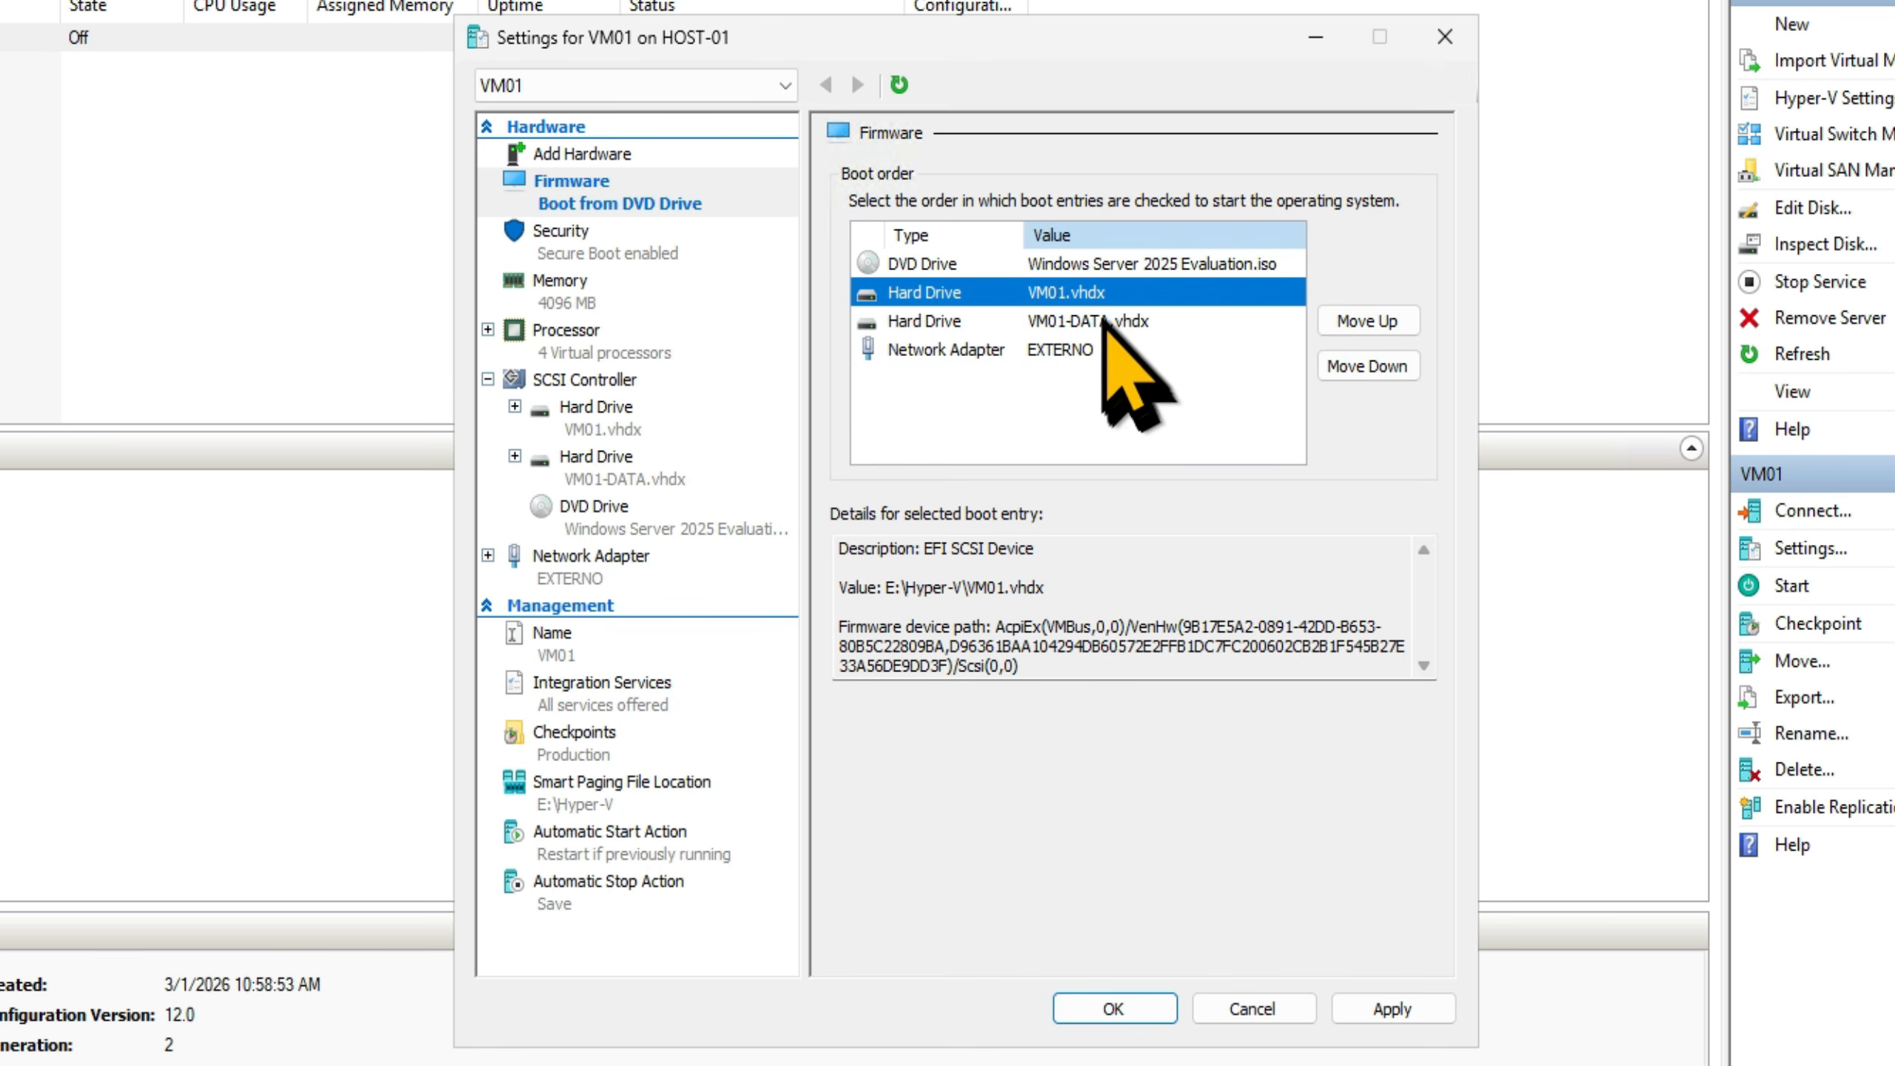
{"action": "left_click", "coordinate": [1097, 323]}
{"action": "left_click", "coordinate": [1065, 351]}
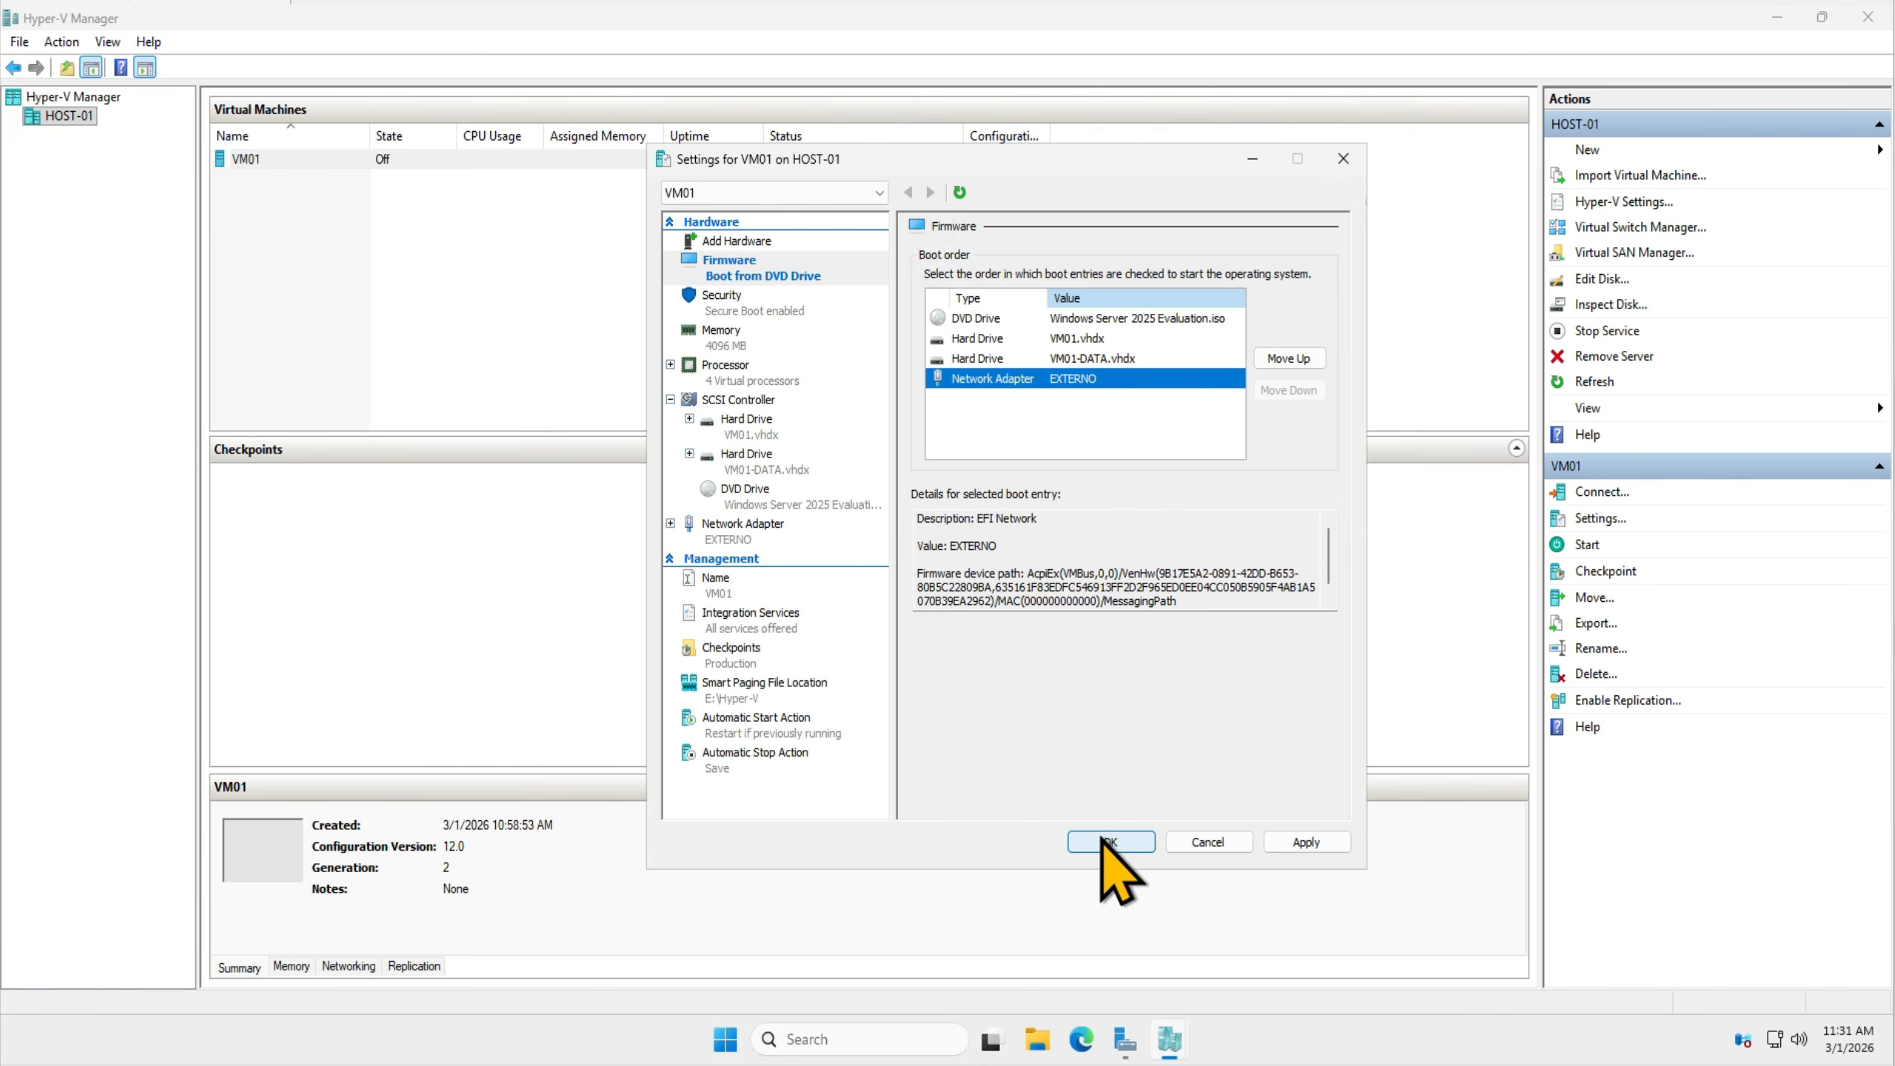
{"action": "left_click", "coordinate": [1113, 1008]}
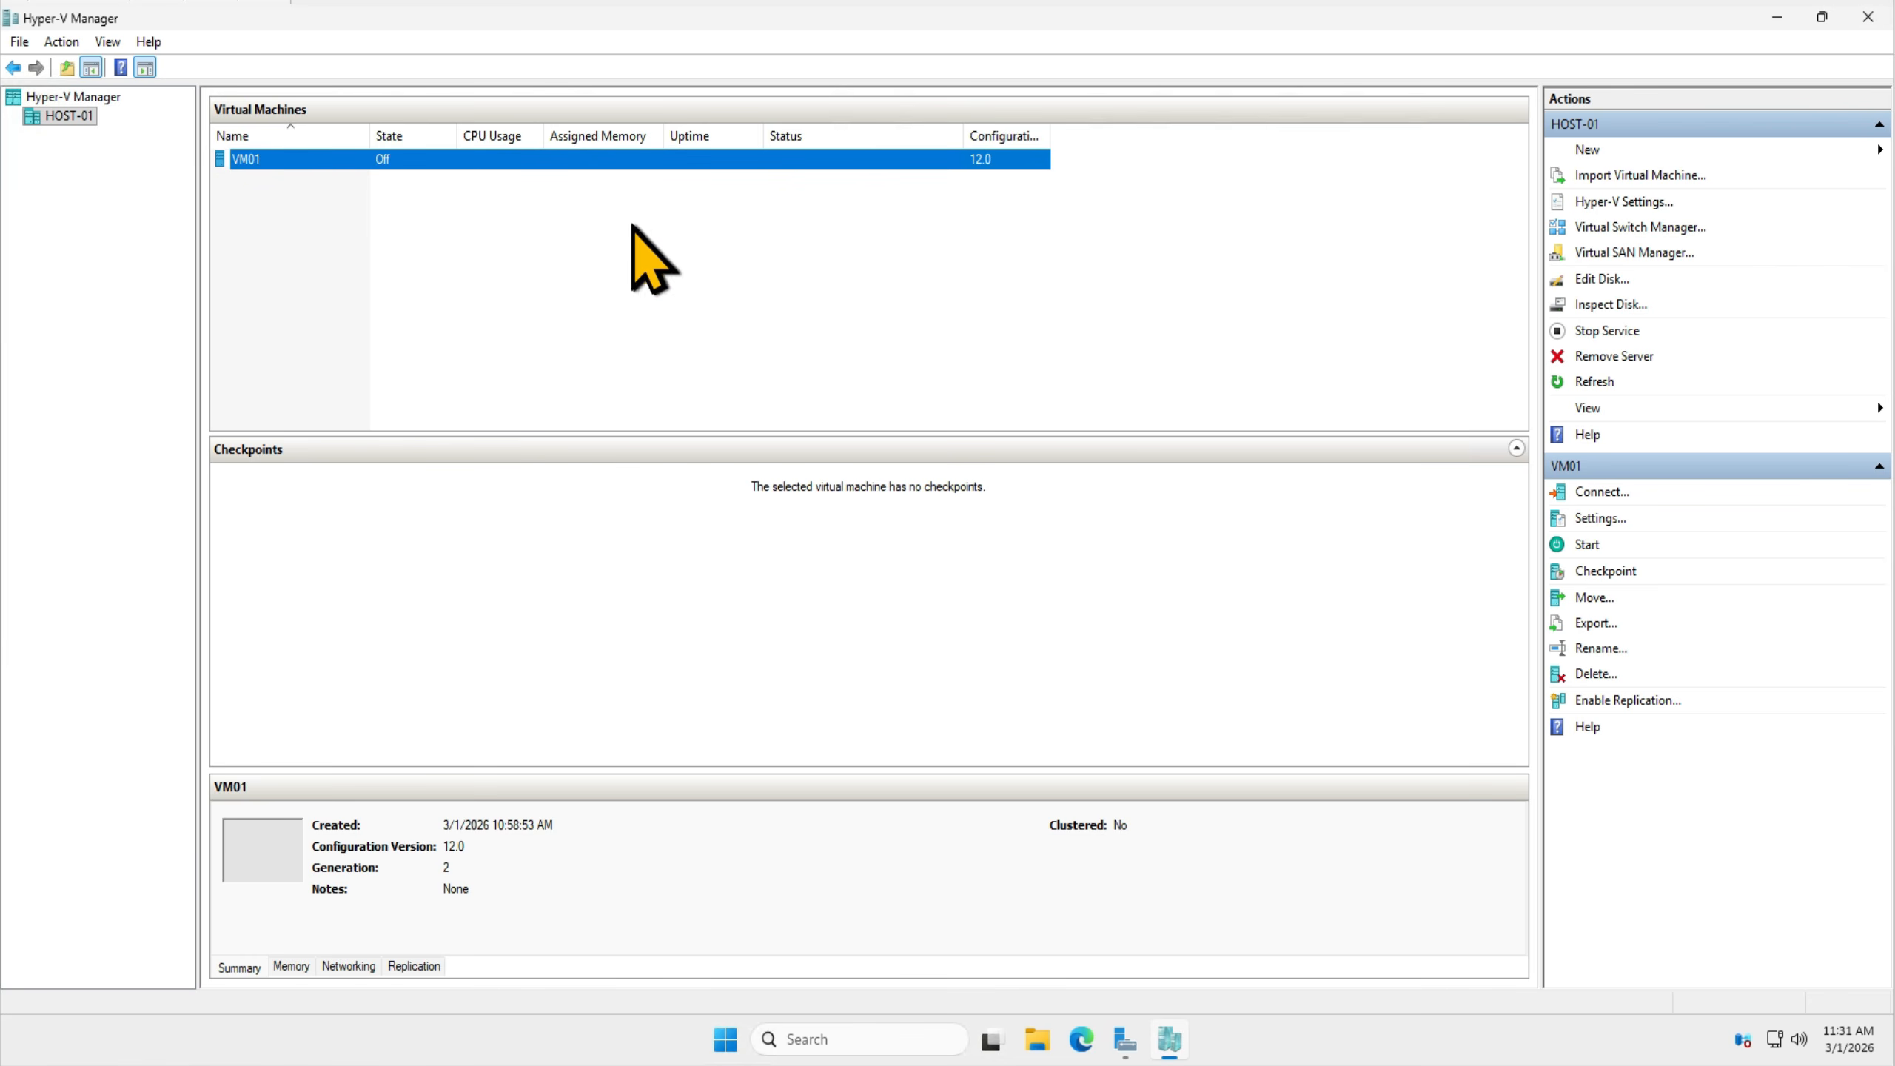